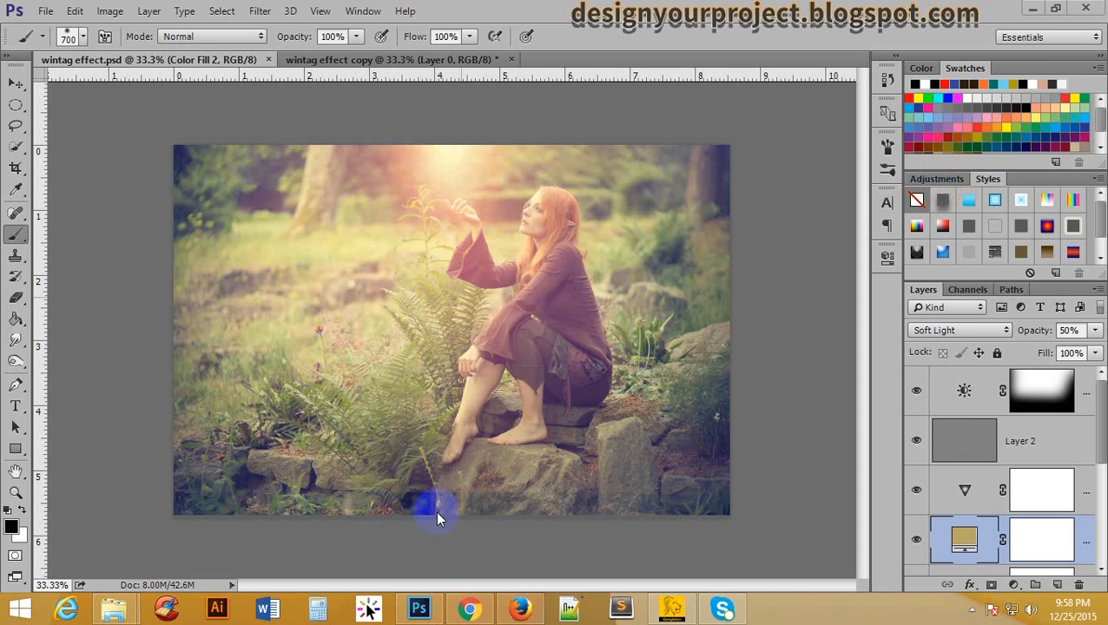
# Compare the finished wintag effect.psd with the unedited wintag effect copy, ending on the copy with the Move tool active
pyautogui.click(330, 60)
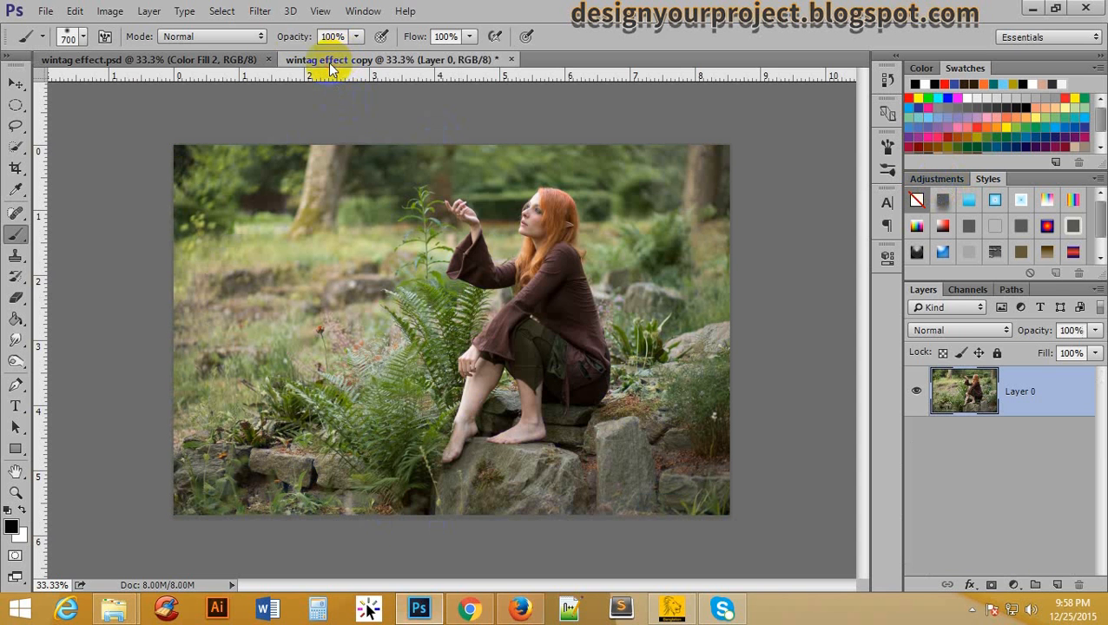
pyautogui.click(16, 84)
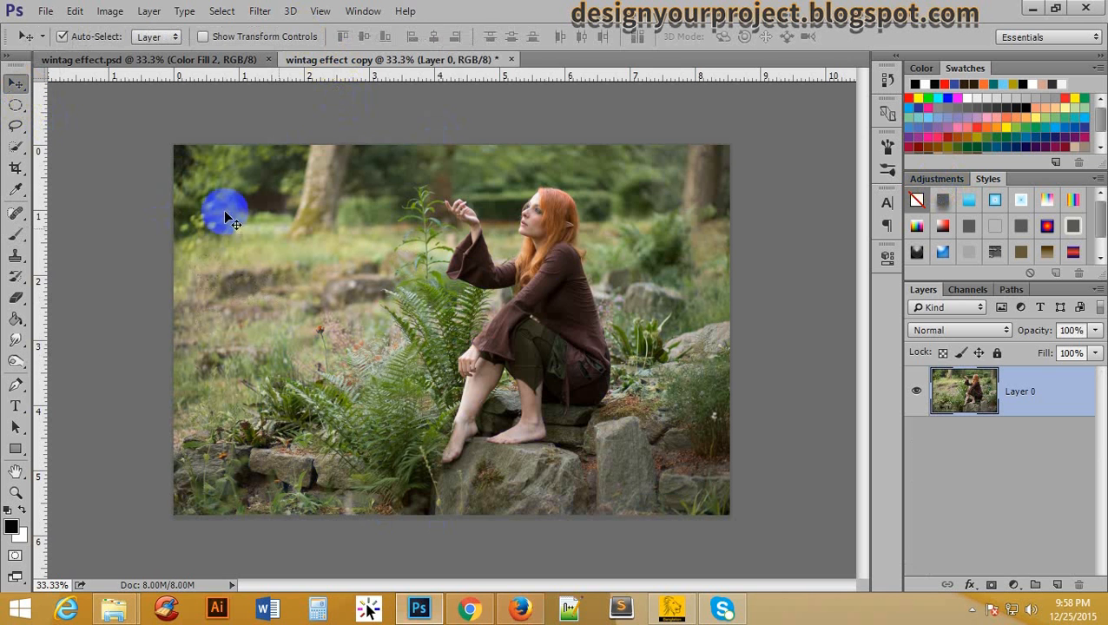
pyautogui.click(185, 61)
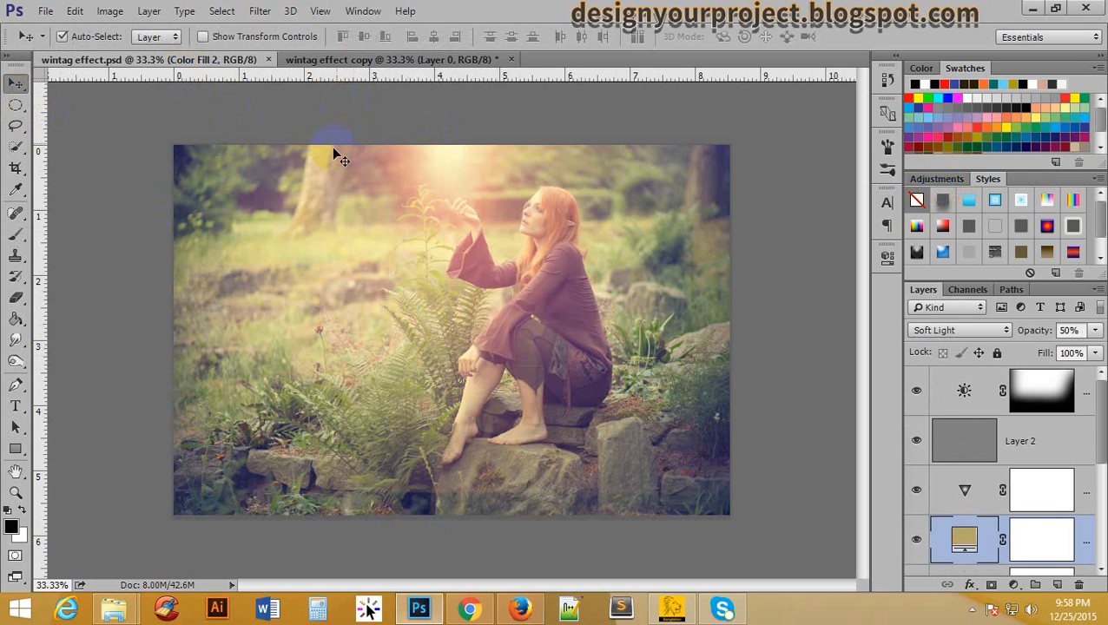
pyautogui.click(357, 60)
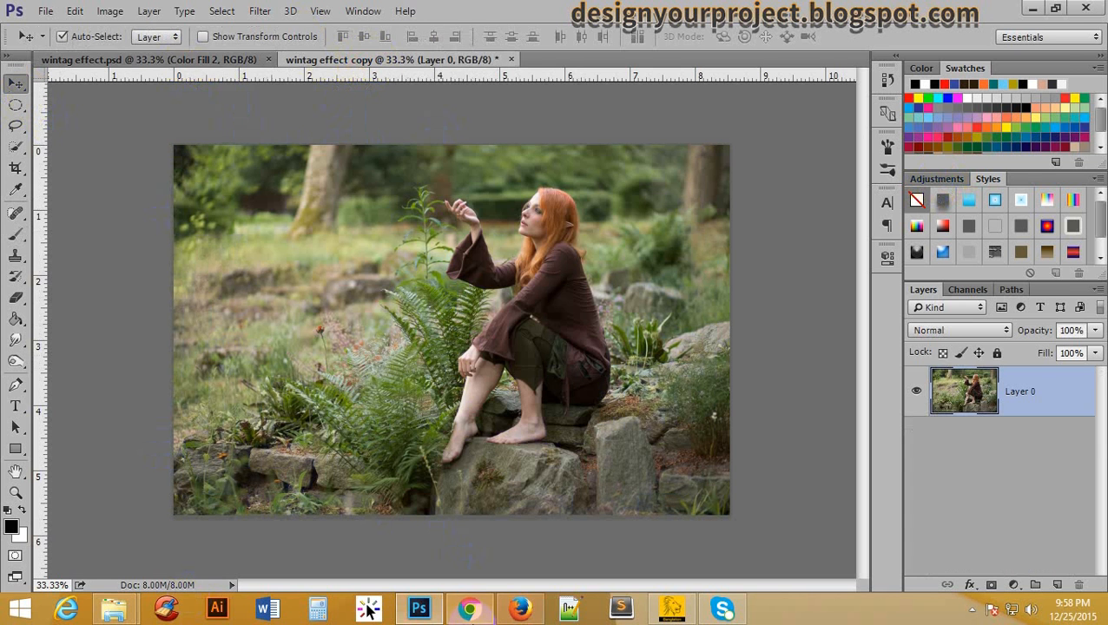
pyautogui.moveTo(674, 602)
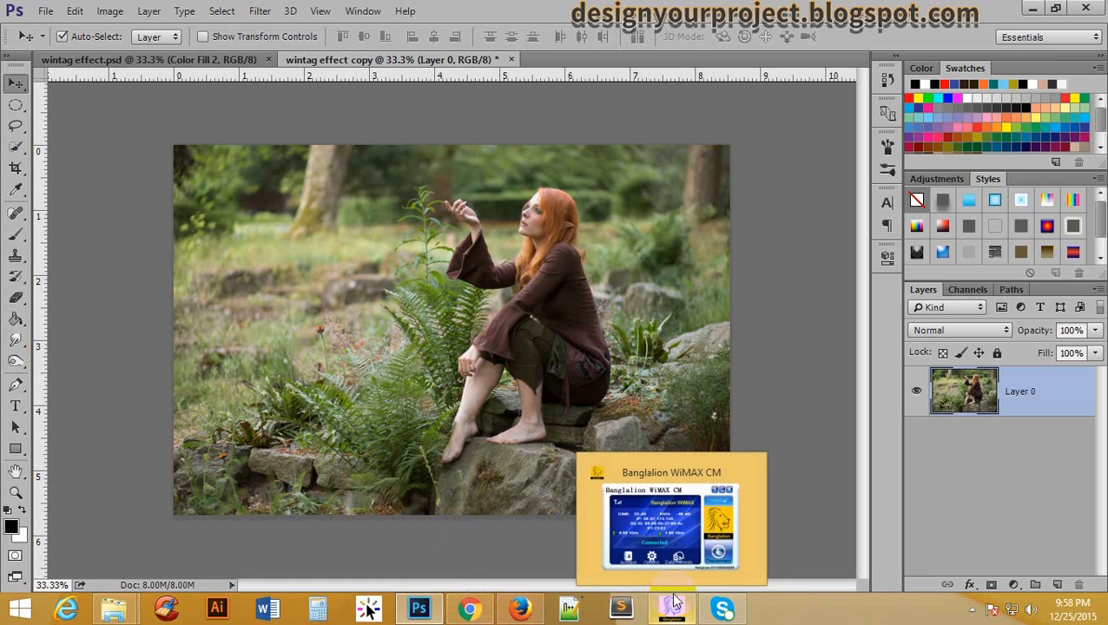
# Duplicate Layer 0 and apply the Lens Correction filter to the duplicate with a custom vignette amount of -37
pyautogui.hotkey('ctrl', 'j')
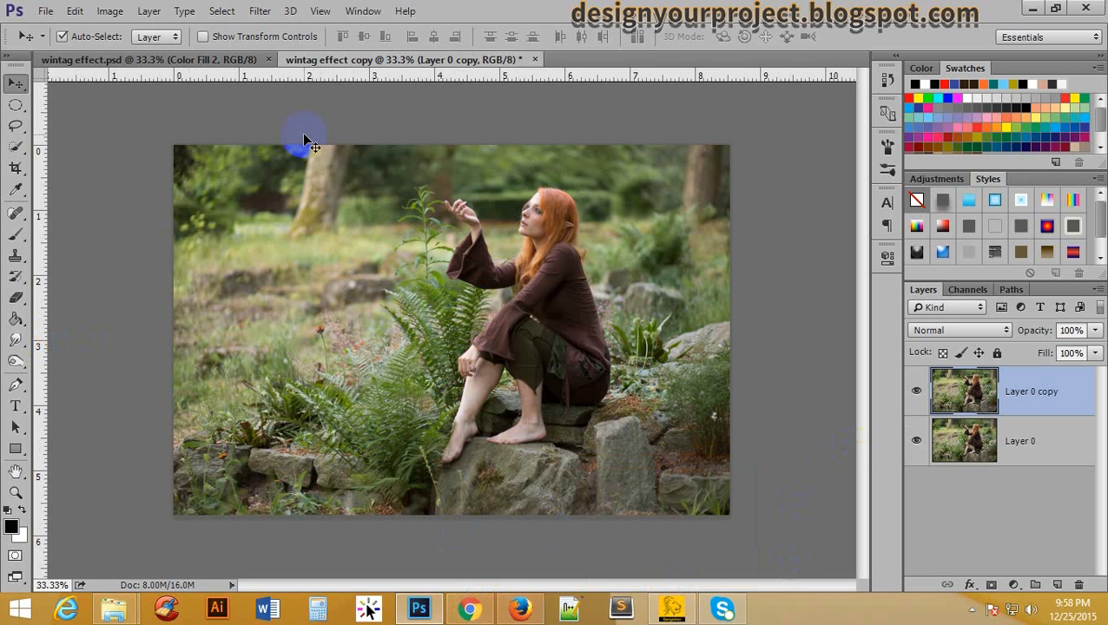
pyautogui.click(260, 11)
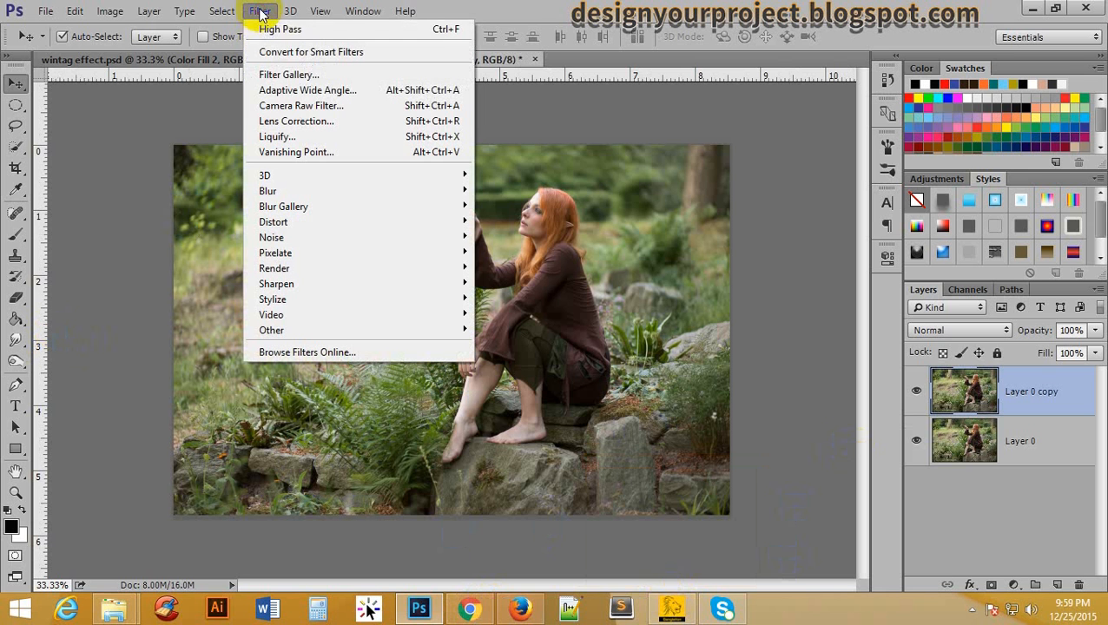
pyautogui.click(346, 124)
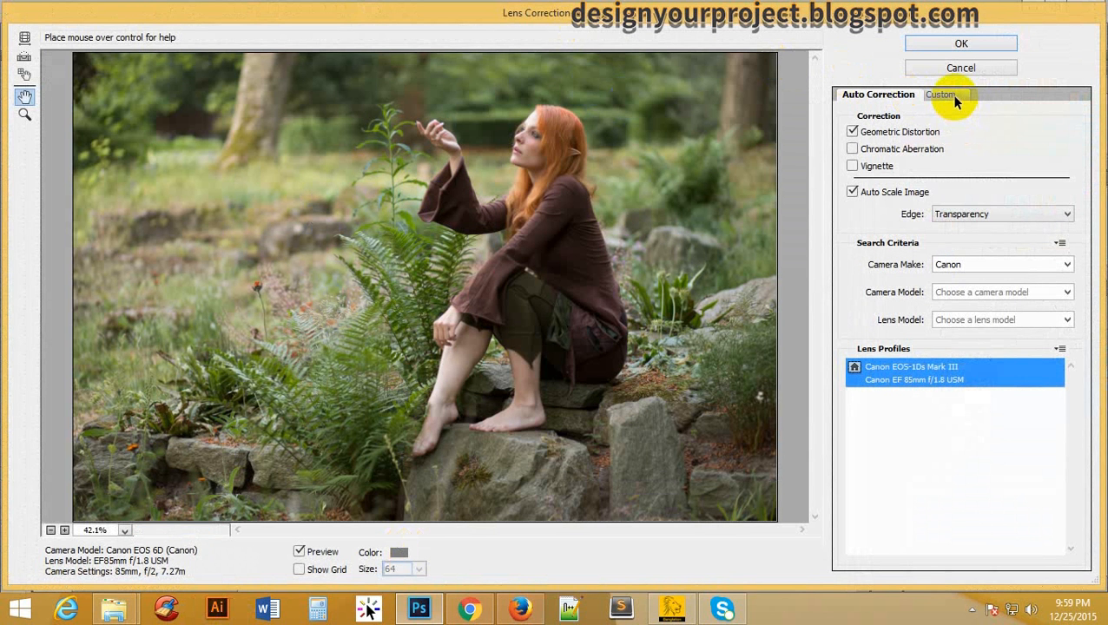
pyautogui.click(949, 94)
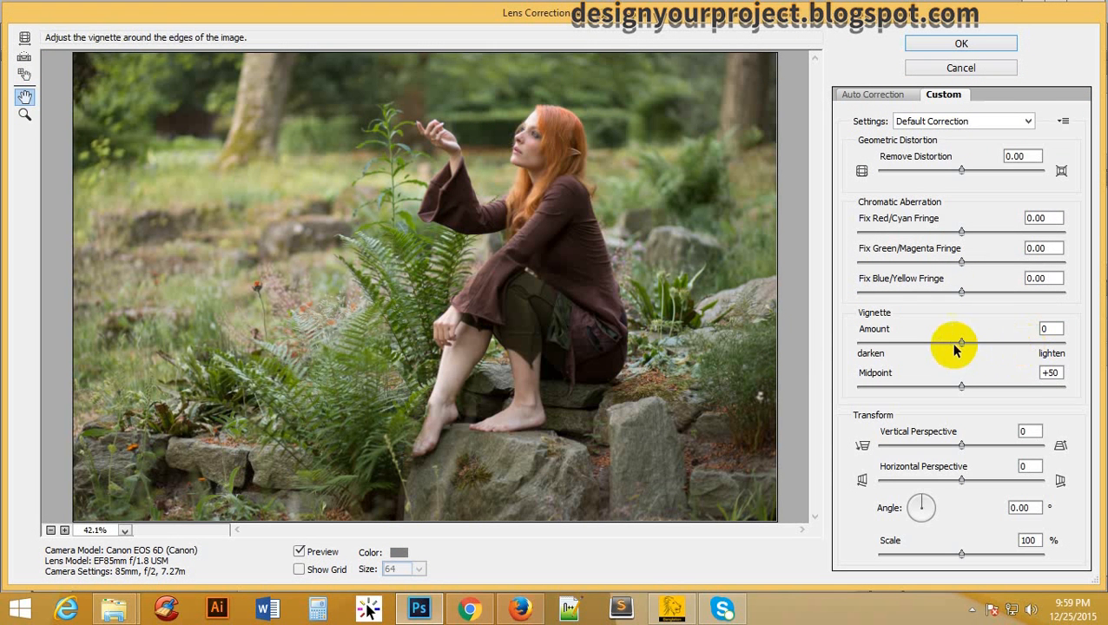
pyautogui.moveTo(962, 348); pyautogui.dragTo(1074, 349)
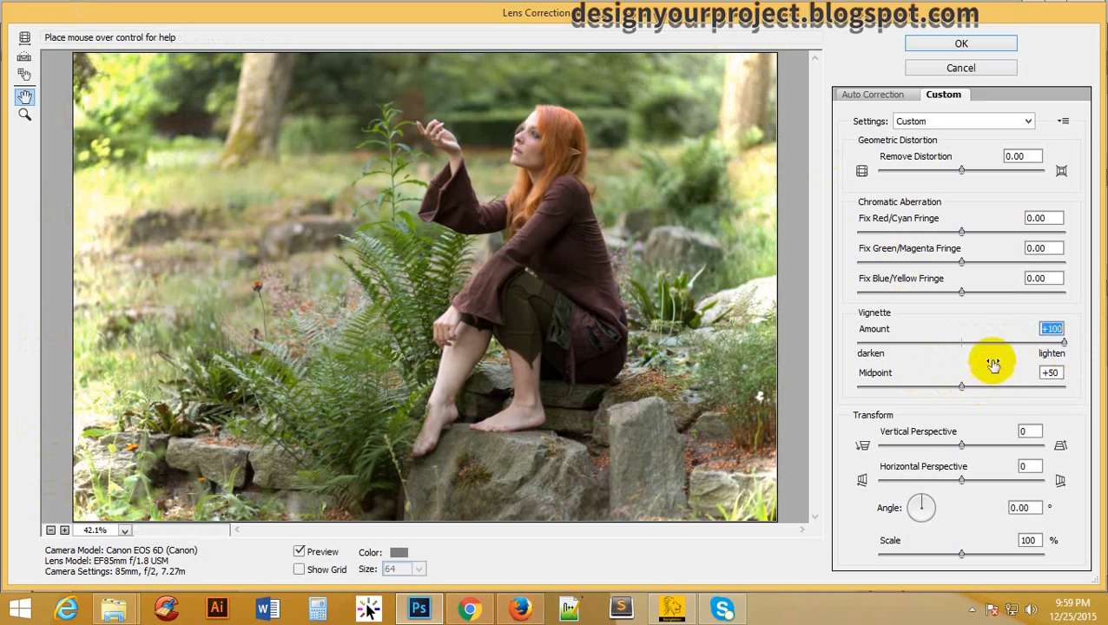
pyautogui.moveTo(1063, 343); pyautogui.dragTo(920, 347)
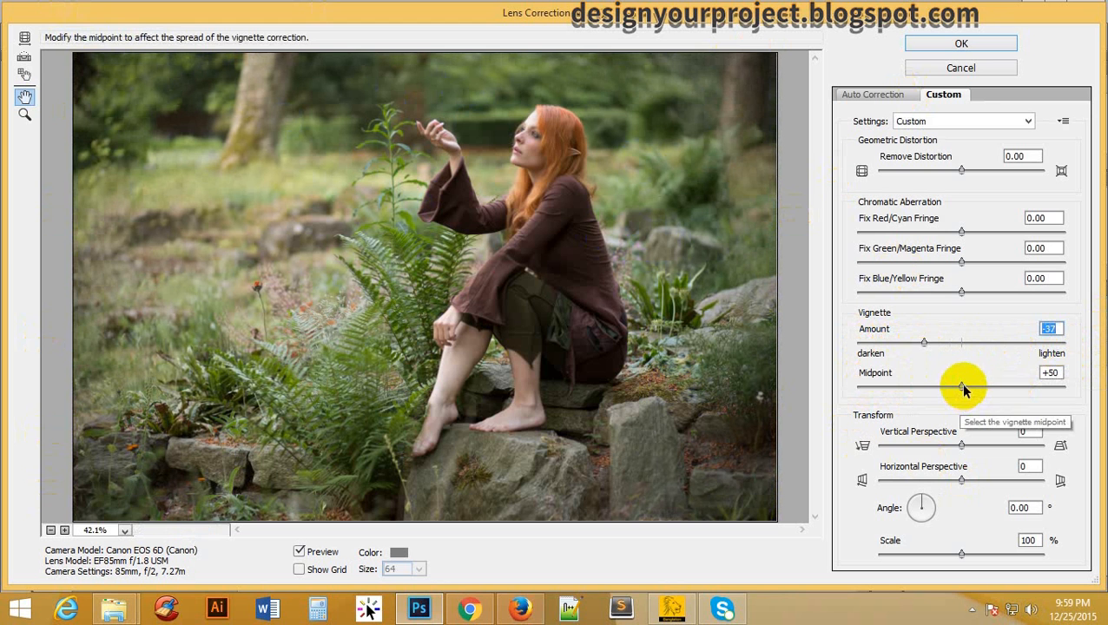
pyautogui.moveTo(960, 386)
pyautogui.mouseDown()
pyautogui.moveTo(905, 390)
pyautogui.moveTo(957, 400)
pyautogui.mouseUp()
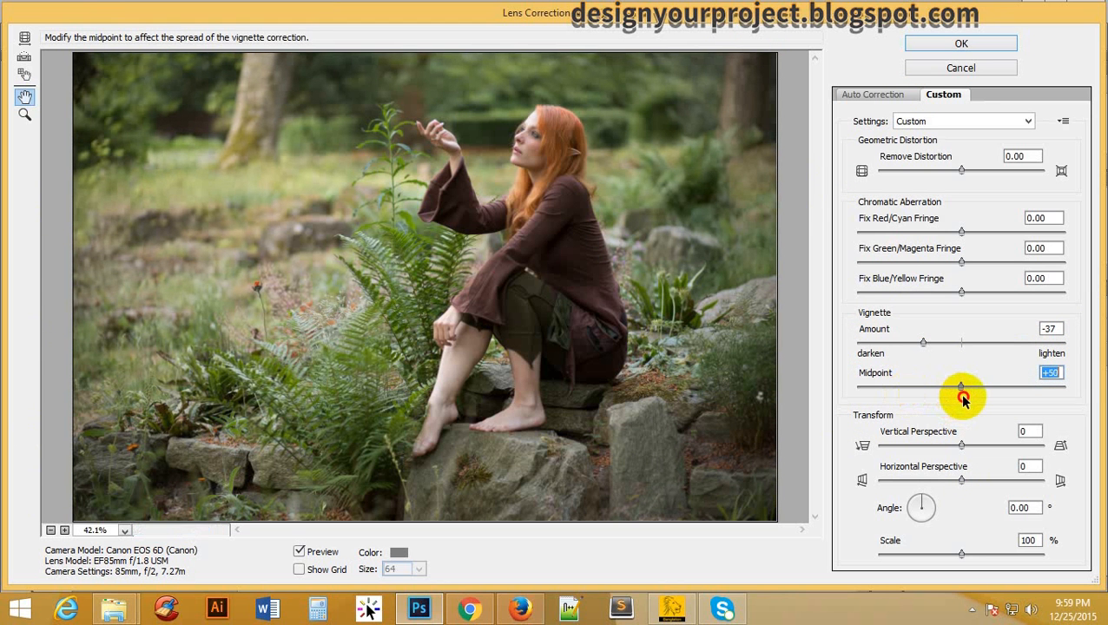
pyautogui.click(963, 45)
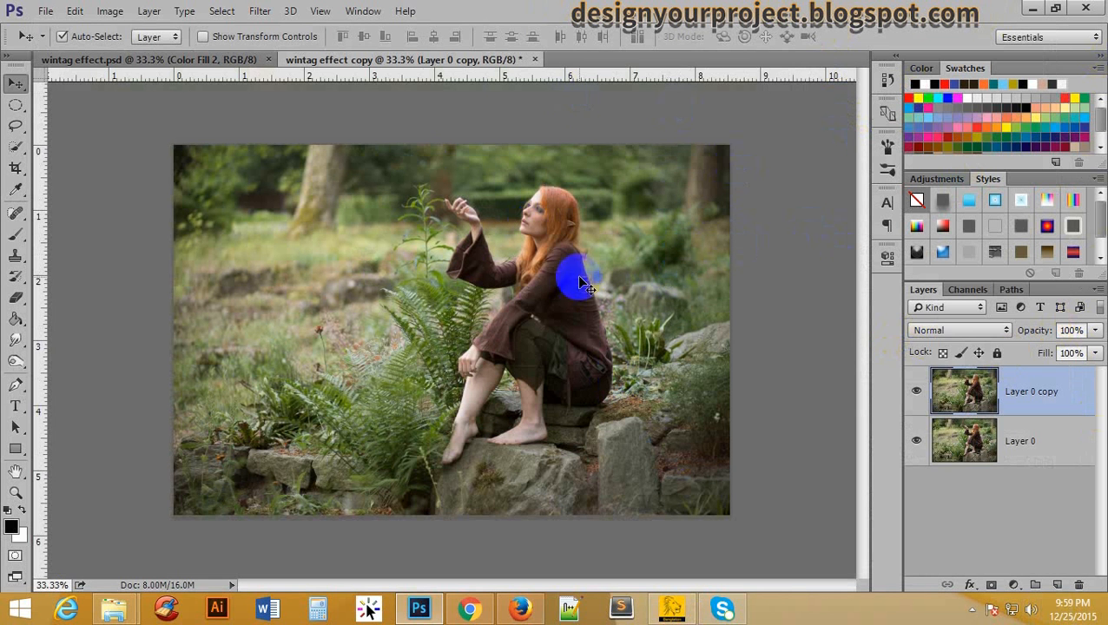
# Examine the light on Layer 1 in wintag effect.psd by toggling visibility and trying the Normal blend mode, undoing that change
pyautogui.click(185, 62)
pyautogui.scroll(-4, 1014, 439)
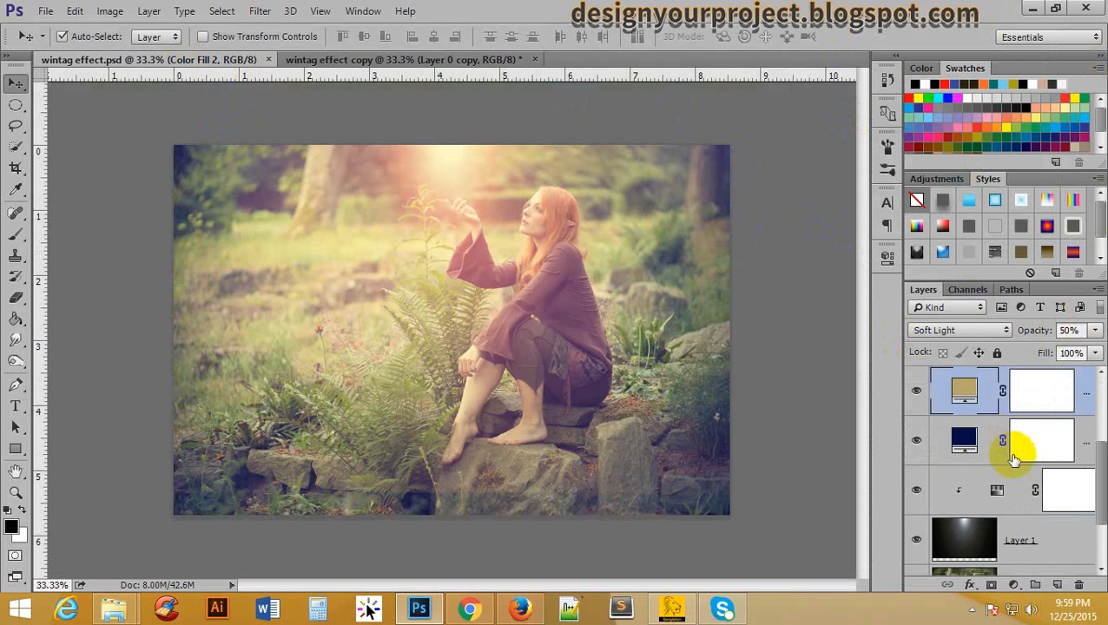
pyautogui.click(917, 492)
pyautogui.click(917, 492)
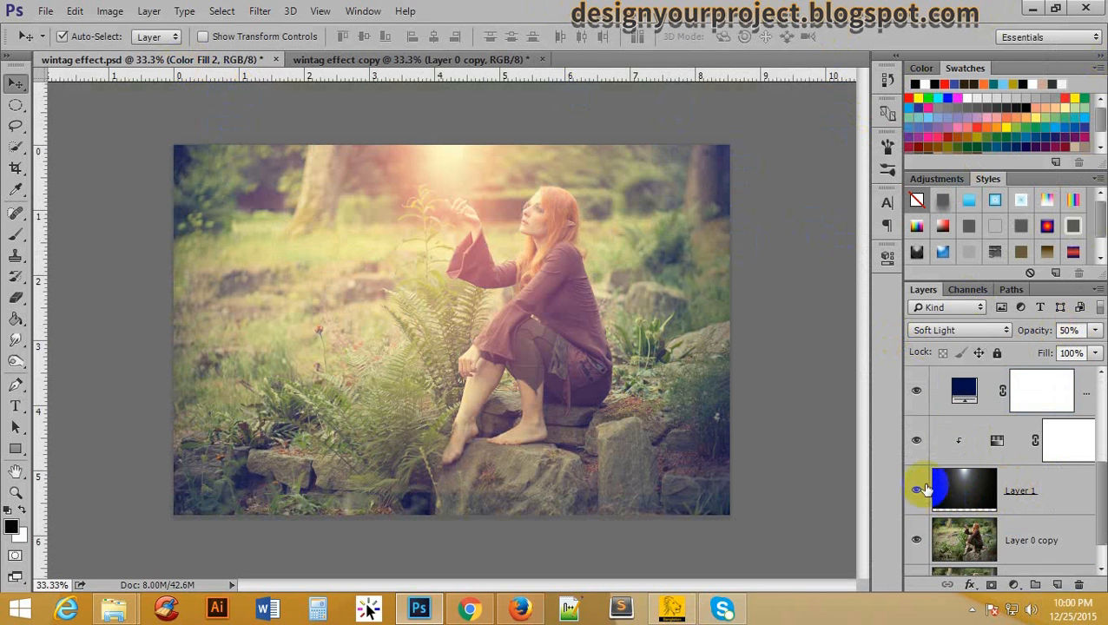
pyautogui.click(956, 501)
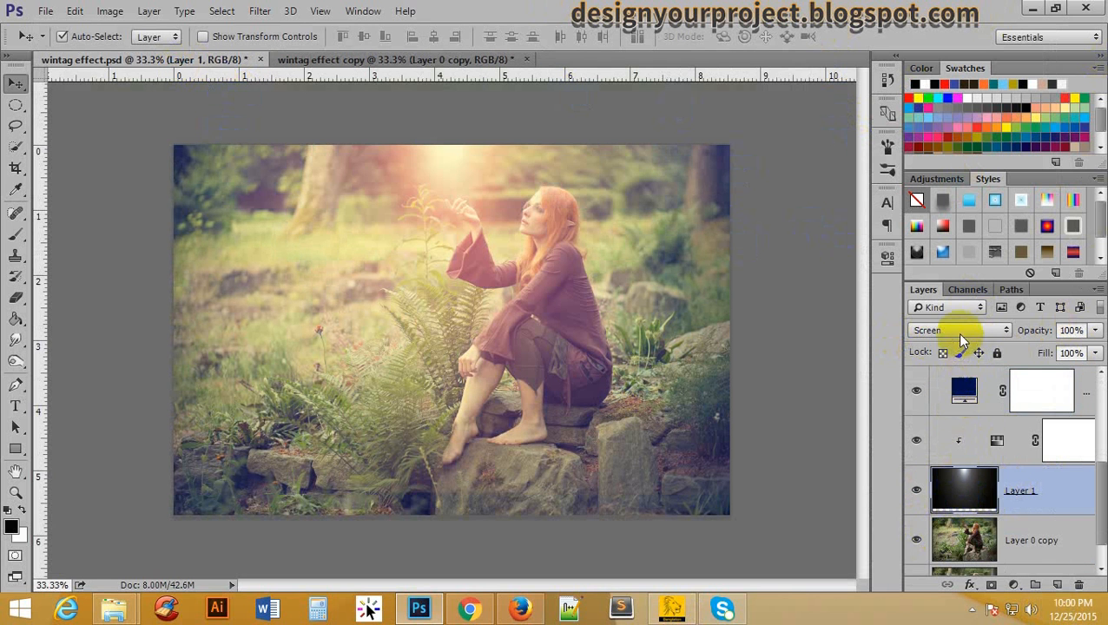
pyautogui.click(962, 334)
pyautogui.click(929, 10)
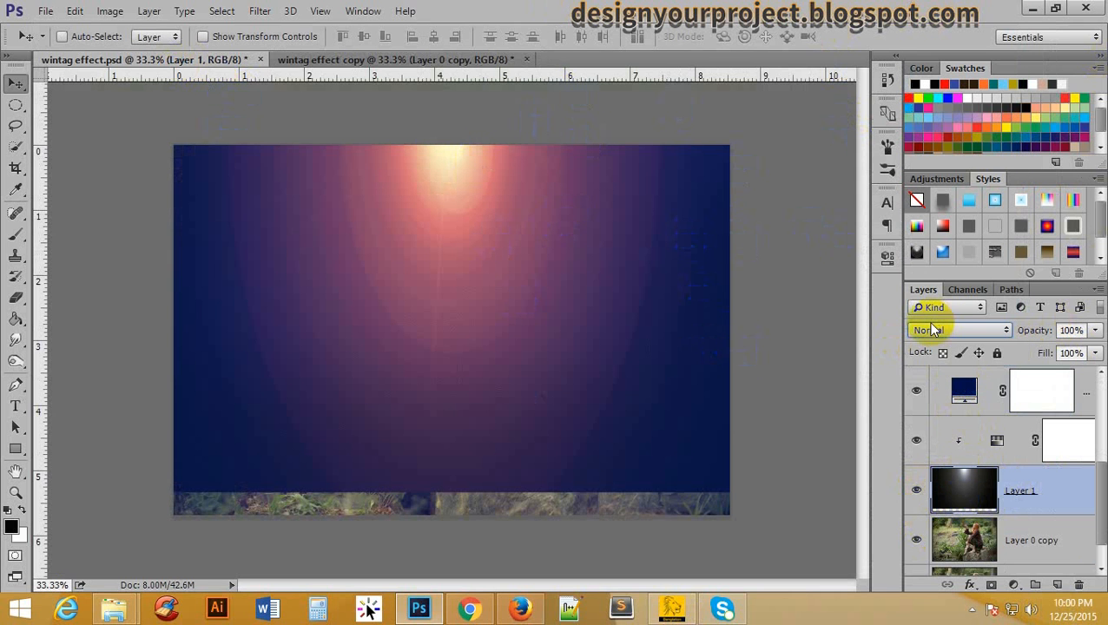
pyautogui.hotkey('ctrl', 'z')
# Add a new layer above Layer 0 copy in the wintag effect copy document and fill it with black
pyautogui.click(433, 59)
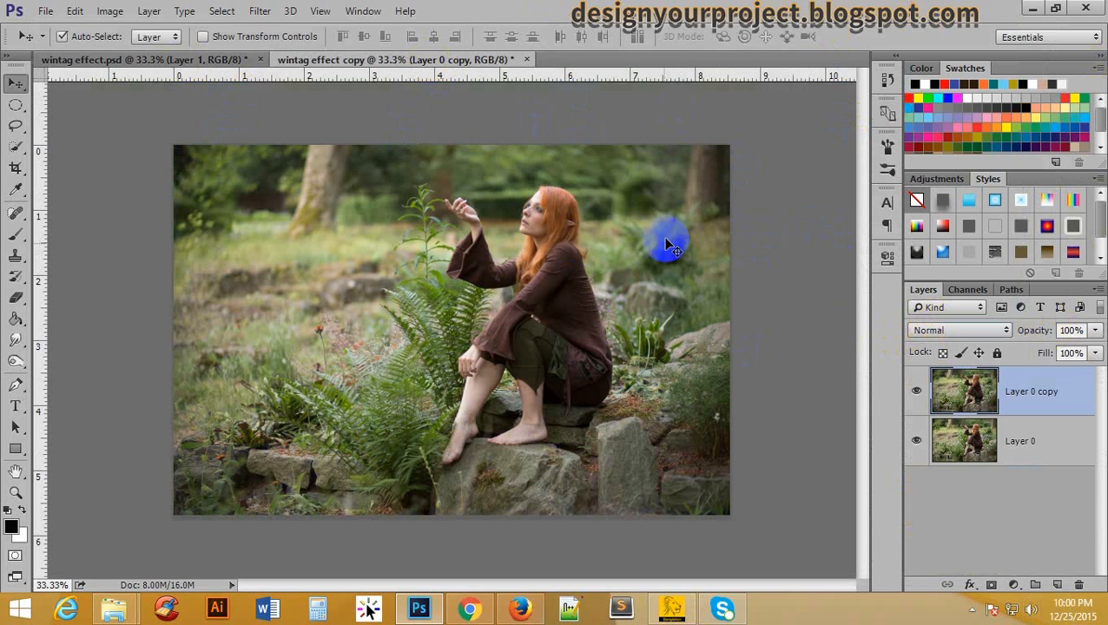
pyautogui.click(1059, 587)
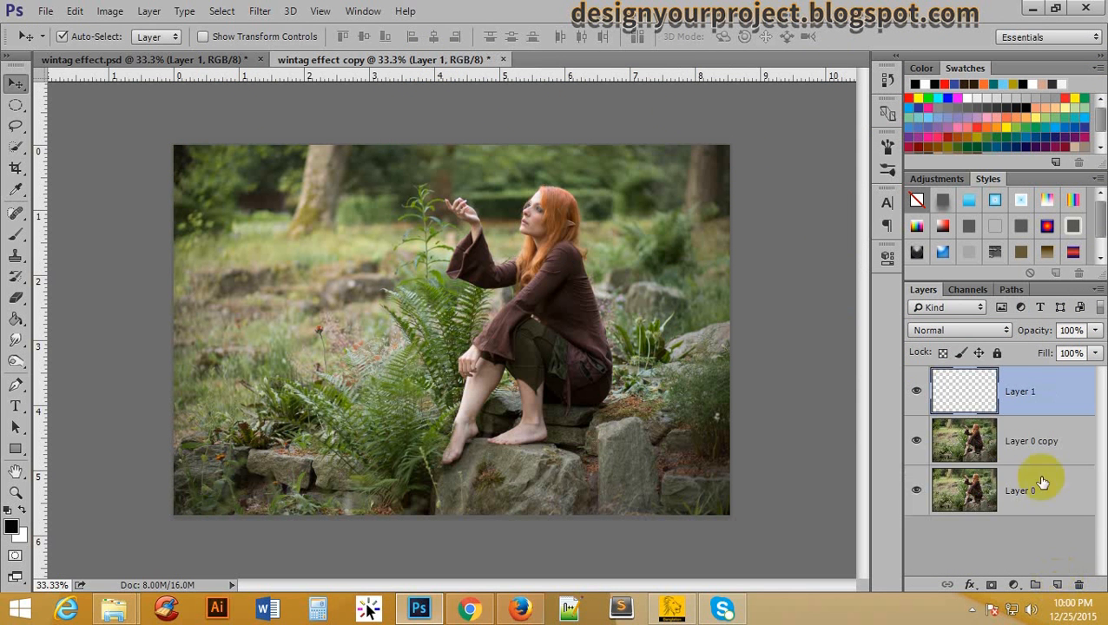
pyautogui.click(12, 527)
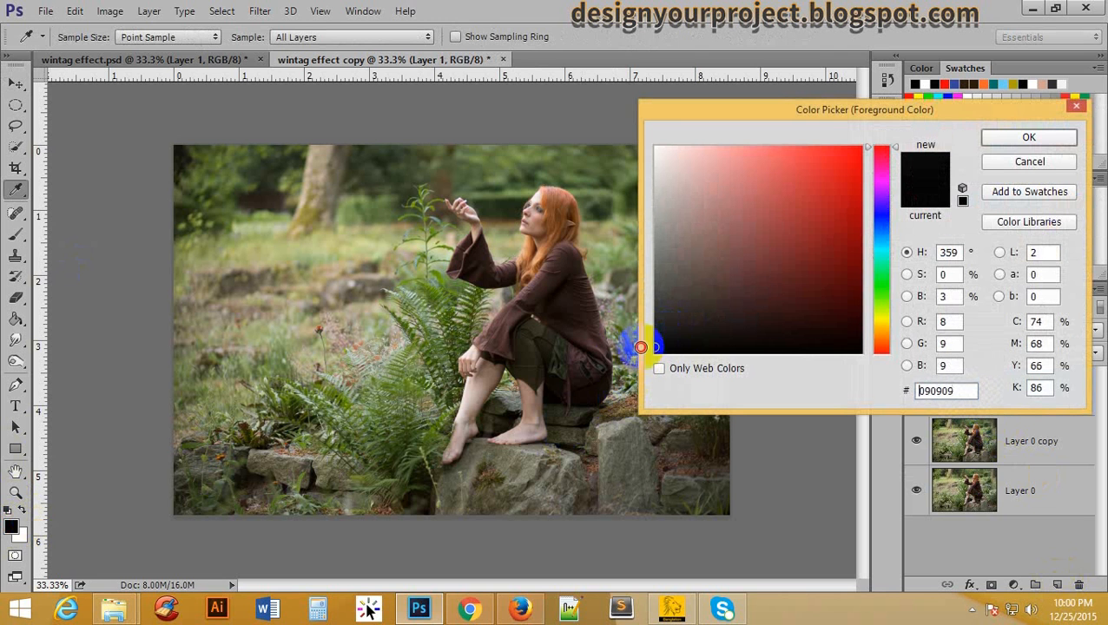
pyautogui.click(1028, 137)
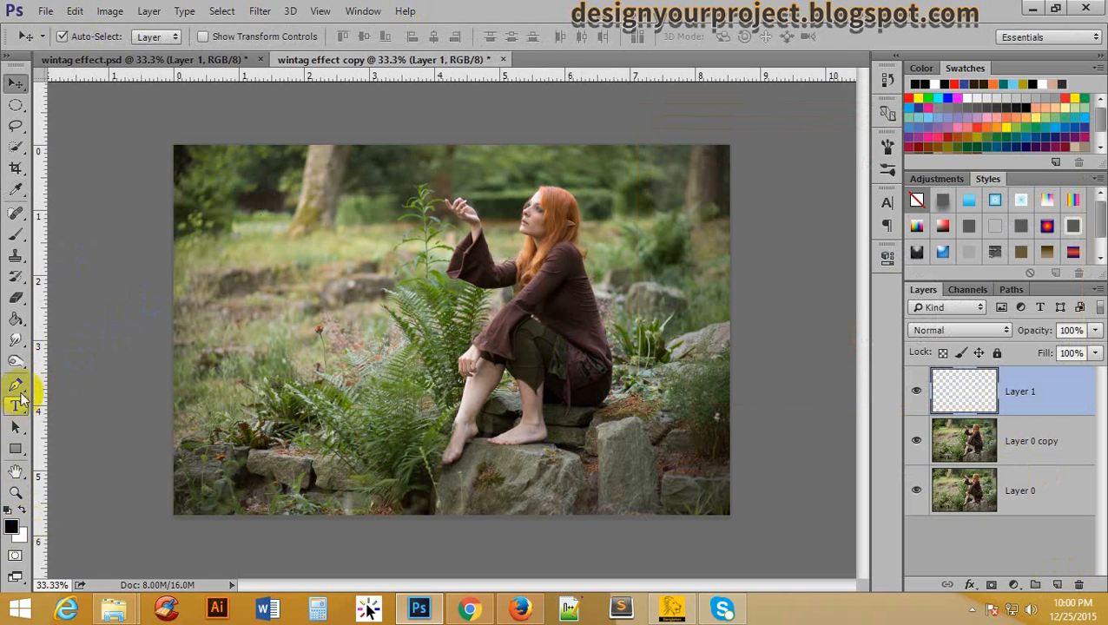
pyautogui.moveTo(17, 317)
pyautogui.mouseDown()
pyautogui.moveTo(81, 315)
pyautogui.moveTo(83, 337)
pyautogui.mouseUp()
pyautogui.click(357, 287)
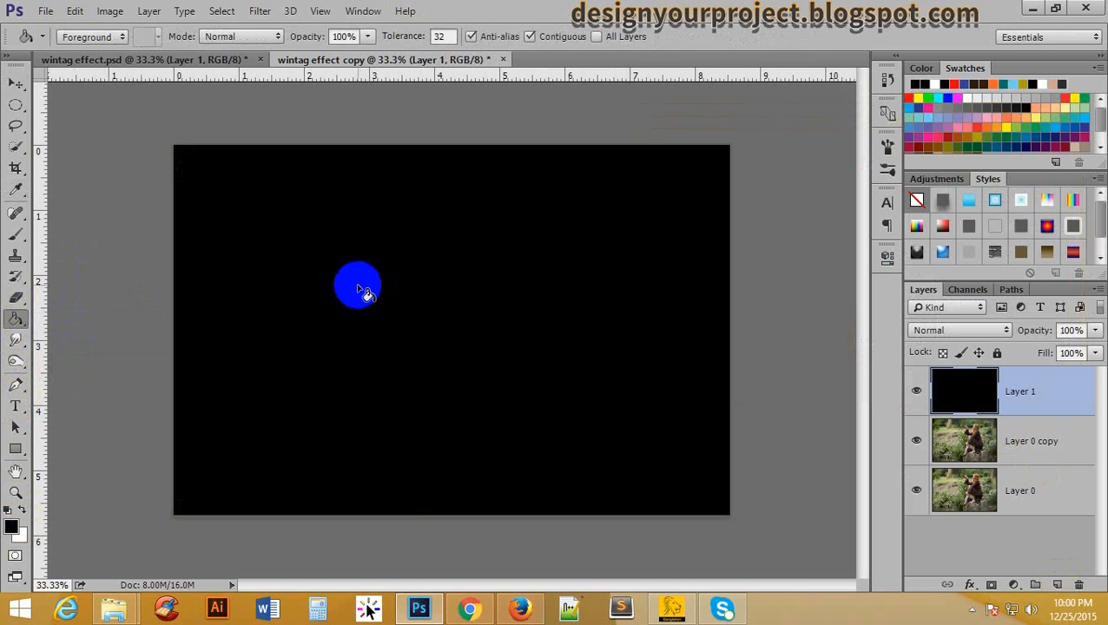
# Rename the black-filled layer as light and activate the Move tool
pyautogui.click(1007, 389)
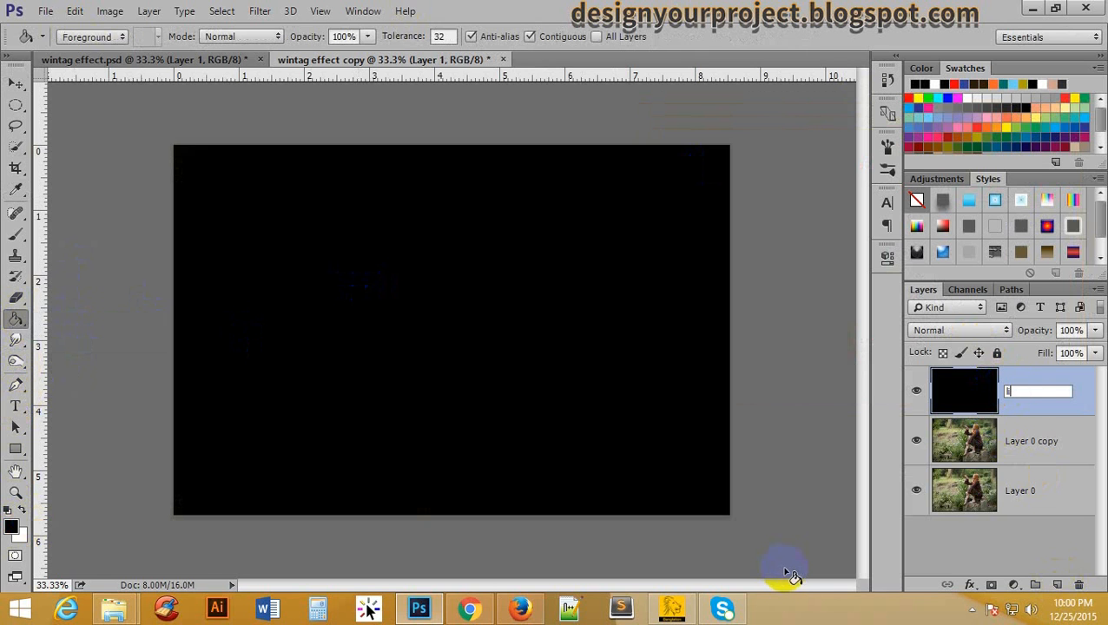
pyautogui.write('light')
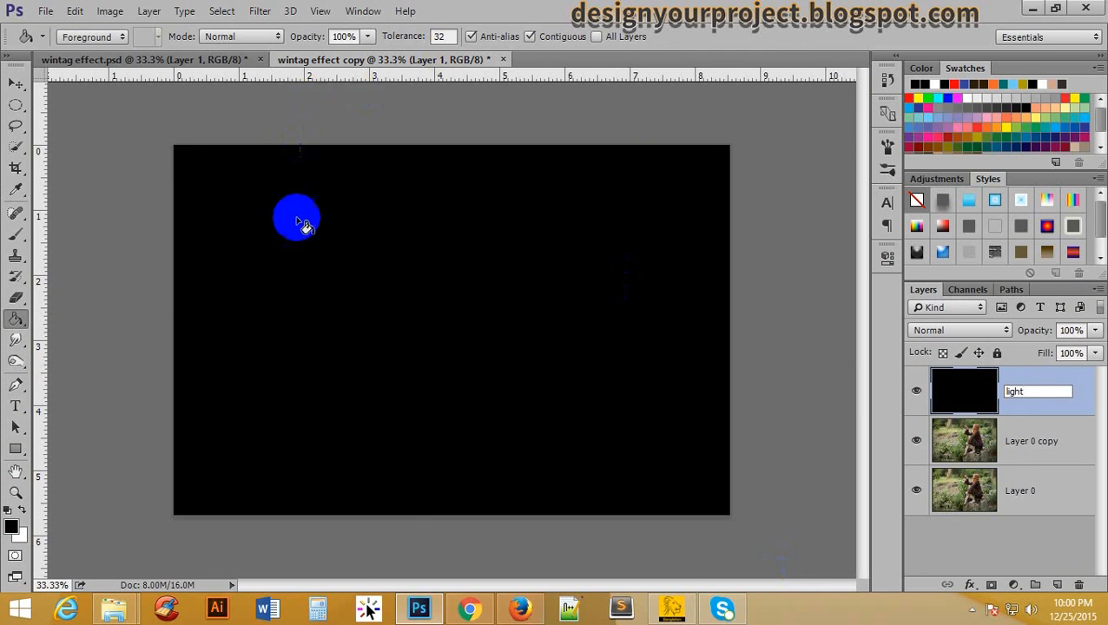
pyautogui.click(17, 84)
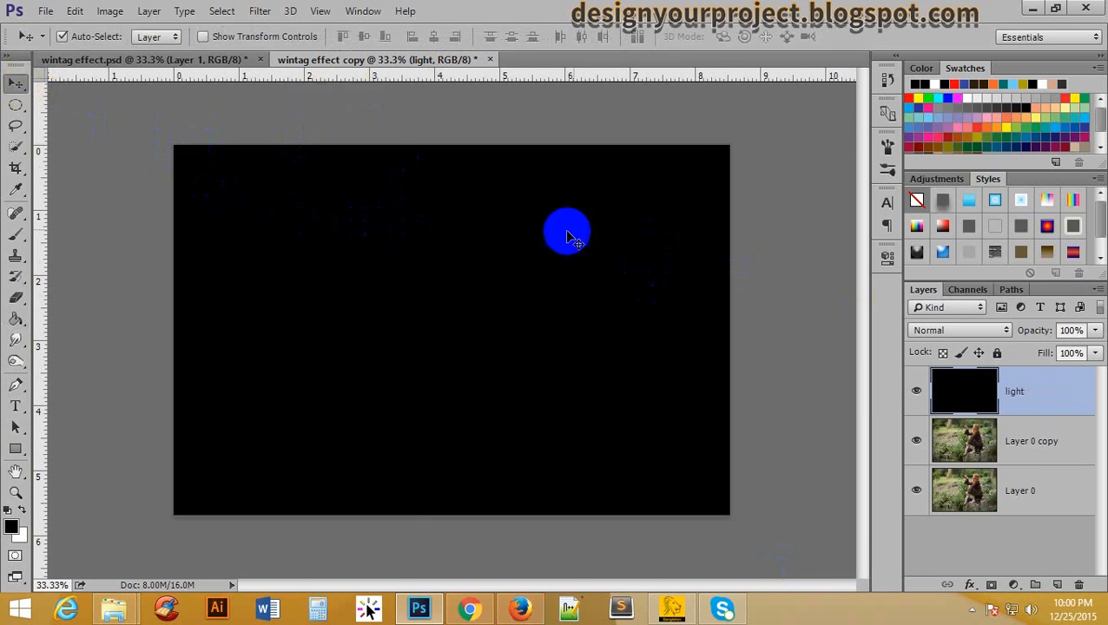
# Render a Lens Flare on the light layer with 105% brightness and the 105mm Prime lens type
pyautogui.click(265, 13)
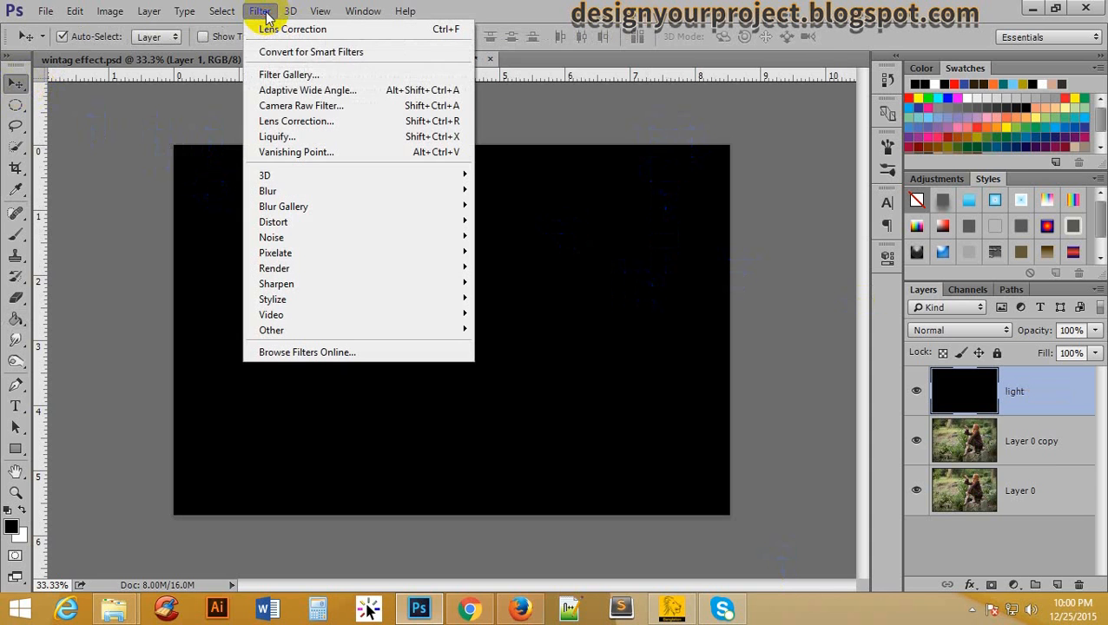
pyautogui.moveTo(310, 272)
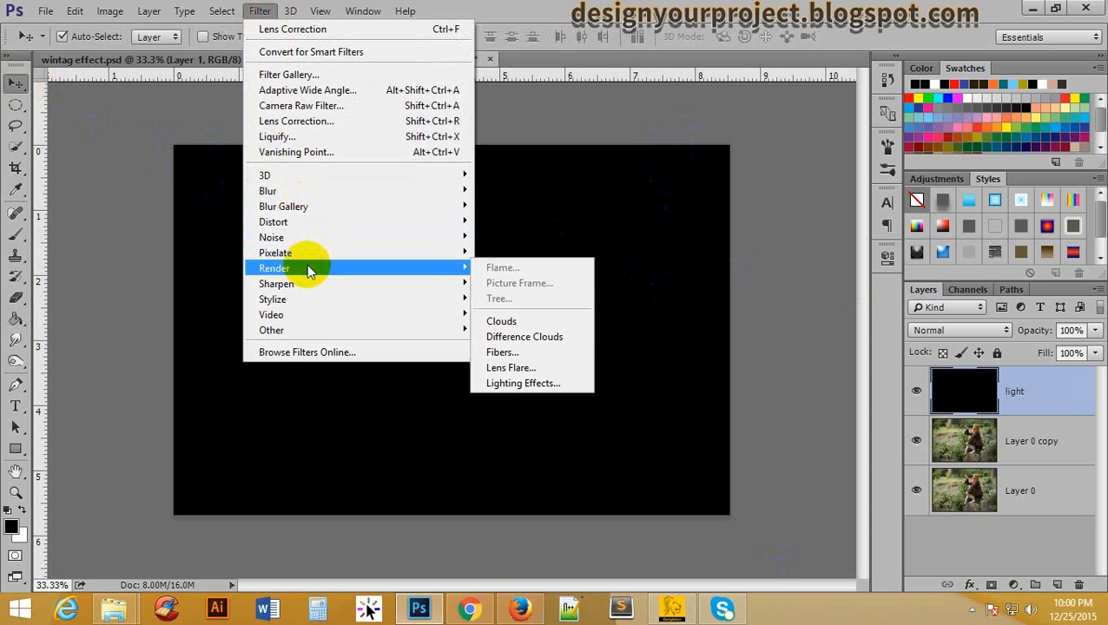
pyautogui.click(514, 369)
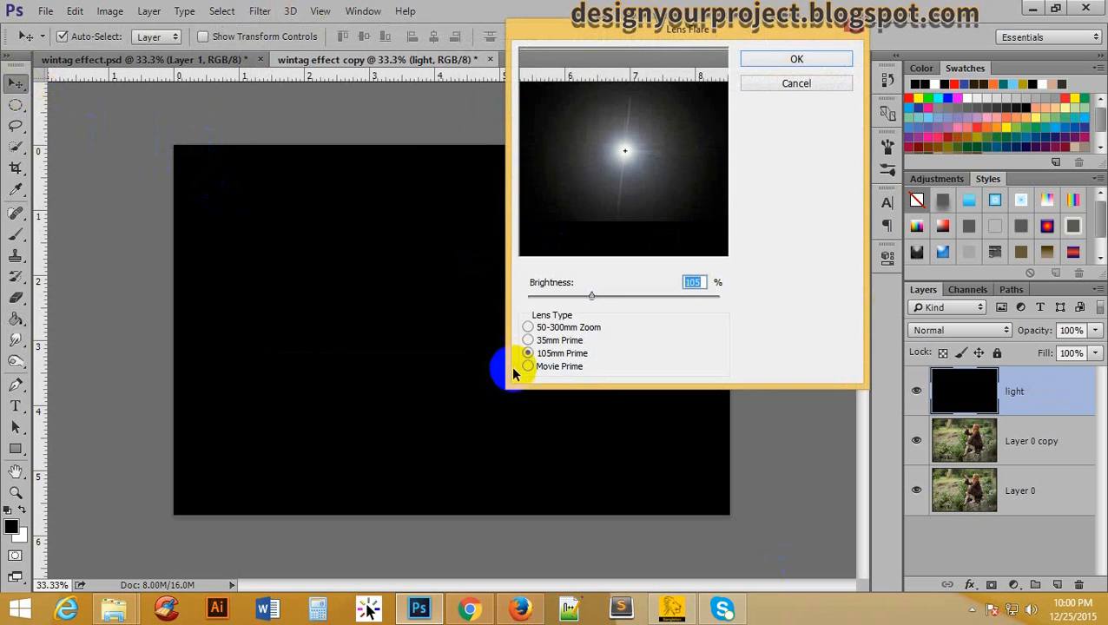
pyautogui.moveTo(588, 39); pyautogui.dragTo(641, 22)
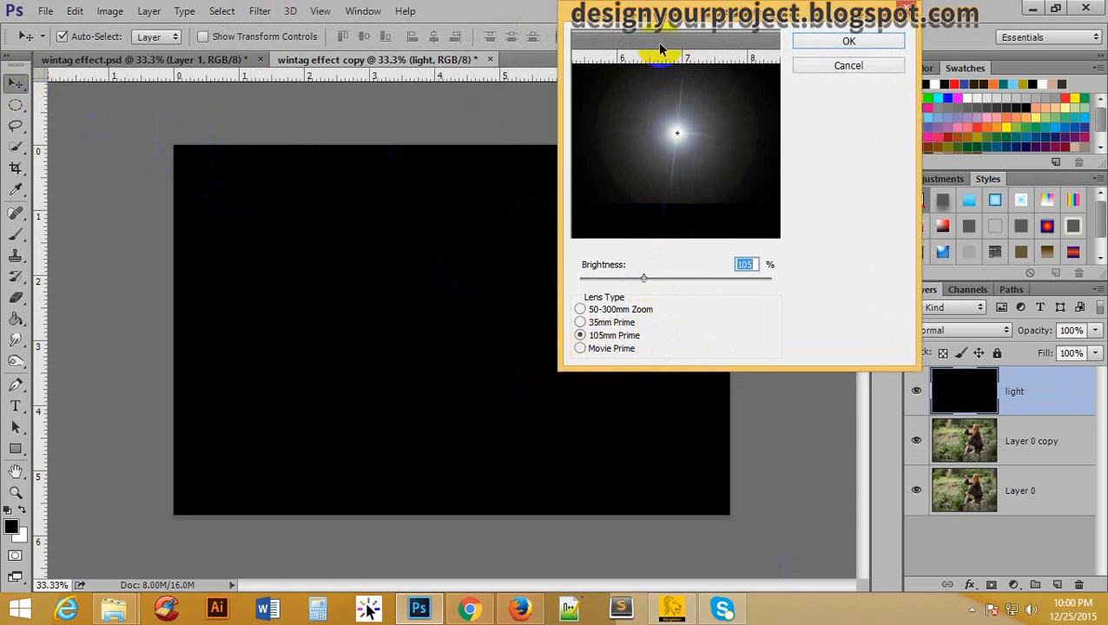
pyautogui.moveTo(644, 280)
pyautogui.mouseDown()
pyautogui.moveTo(692, 277)
pyautogui.moveTo(647, 289)
pyautogui.mouseUp()
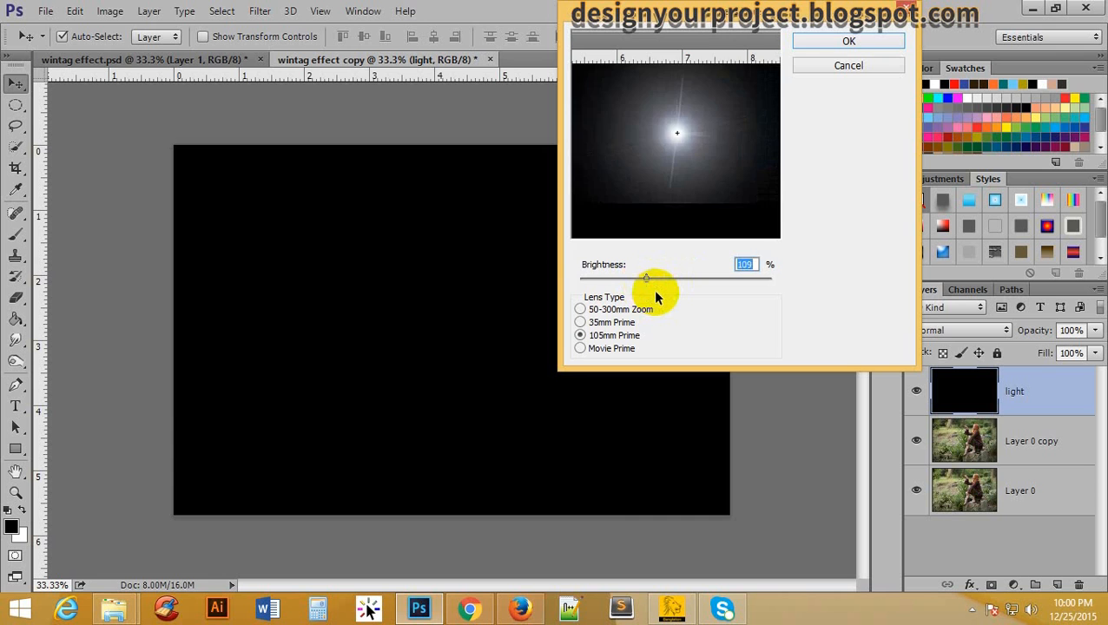
pyautogui.write('105')
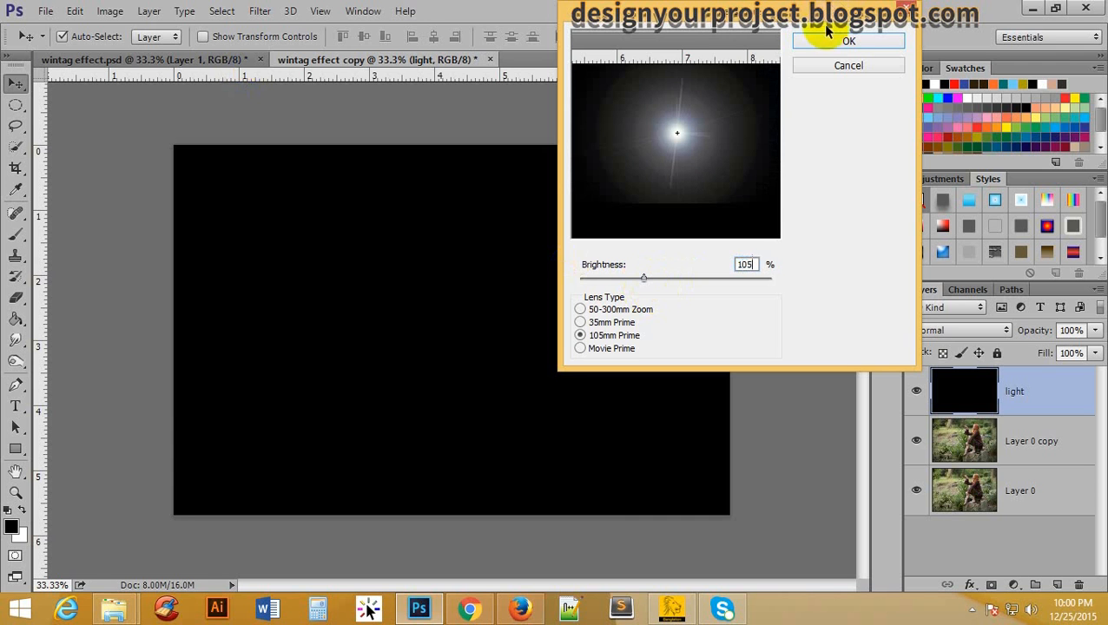
pyautogui.click(848, 40)
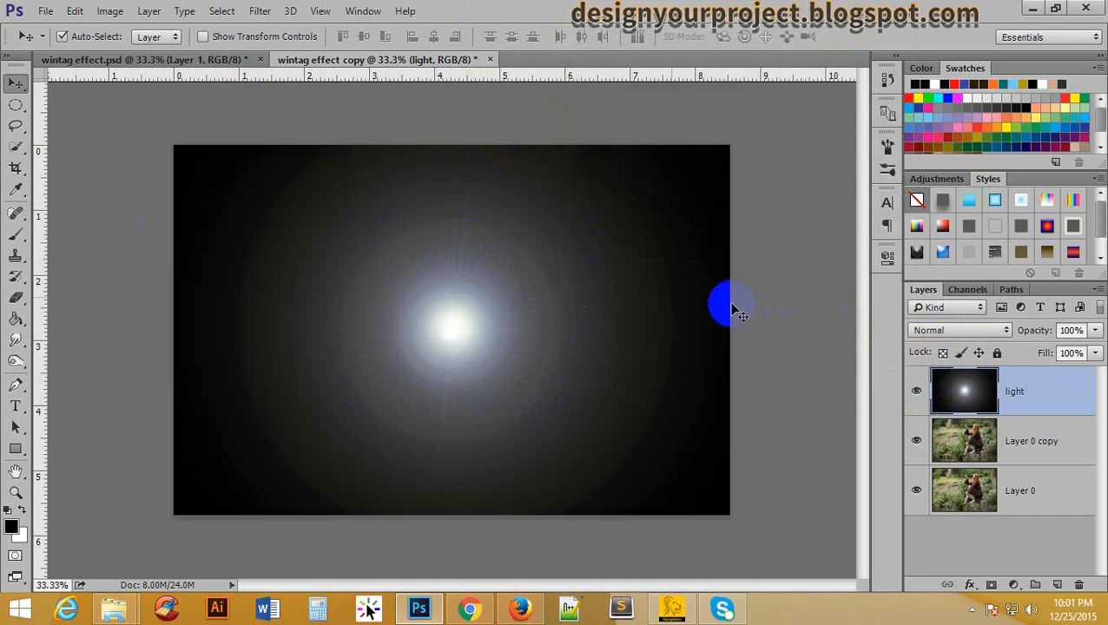
# Set the light layer's blend mode to Screen and move the flare up to the photo's upper edge, above the woman's raised hand
pyautogui.click(945, 330)
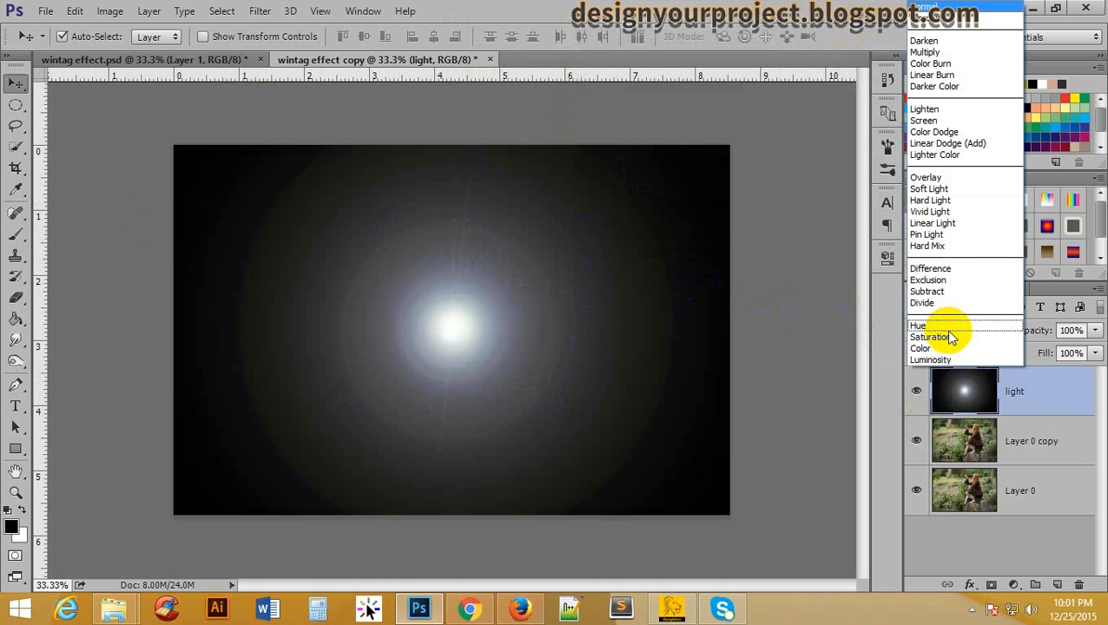
pyautogui.click(926, 121)
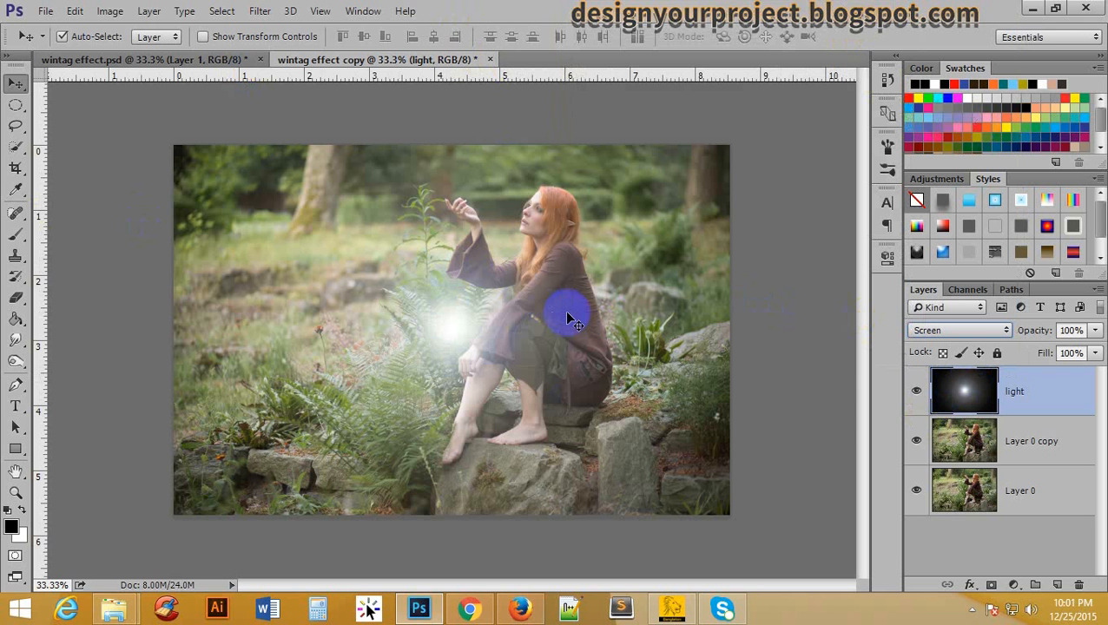
pyautogui.moveTo(455, 332); pyautogui.dragTo(460, 160)
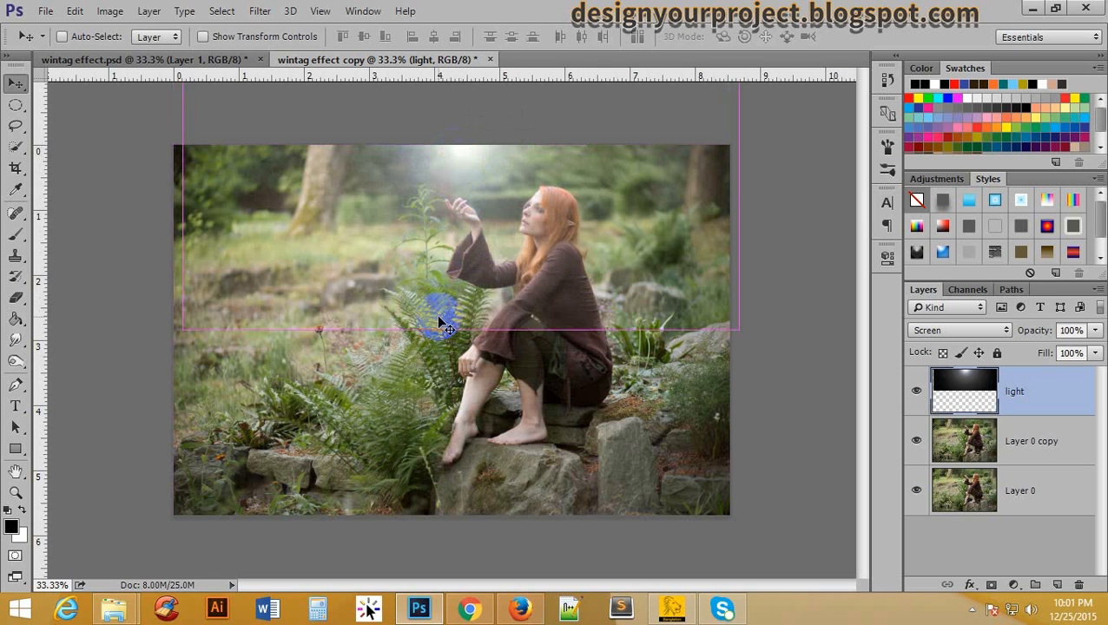
# Free-transform the light layer to about 106% width and 156% height, and move its flare back to the photo's upper edge
pyautogui.hotkey('ctrl', 't')
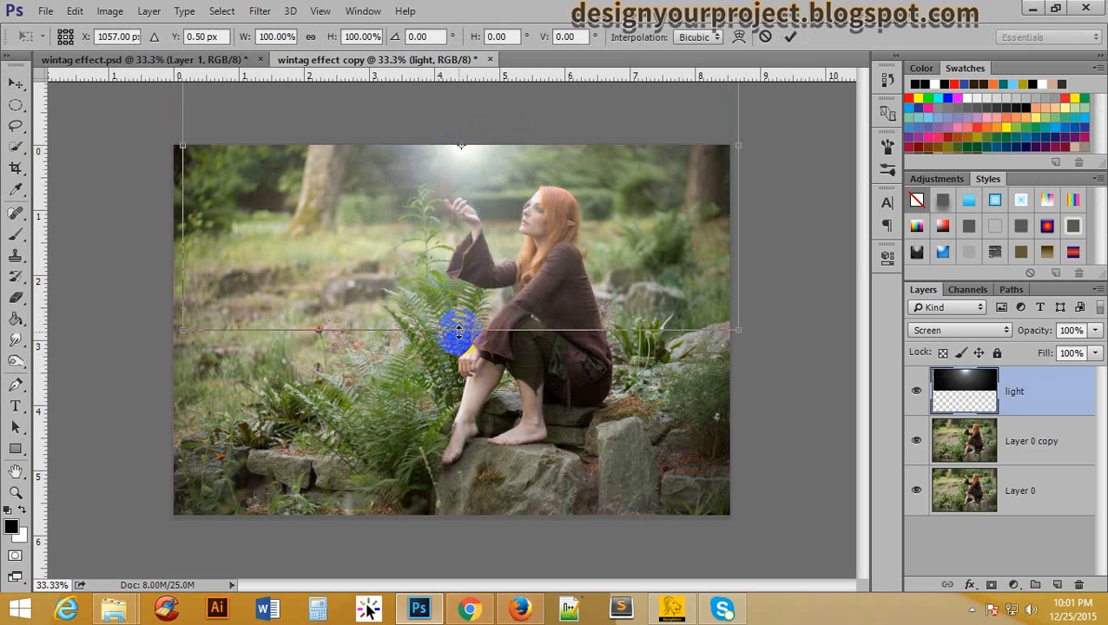
pyautogui.moveTo(459, 331); pyautogui.dragTo(461, 536)
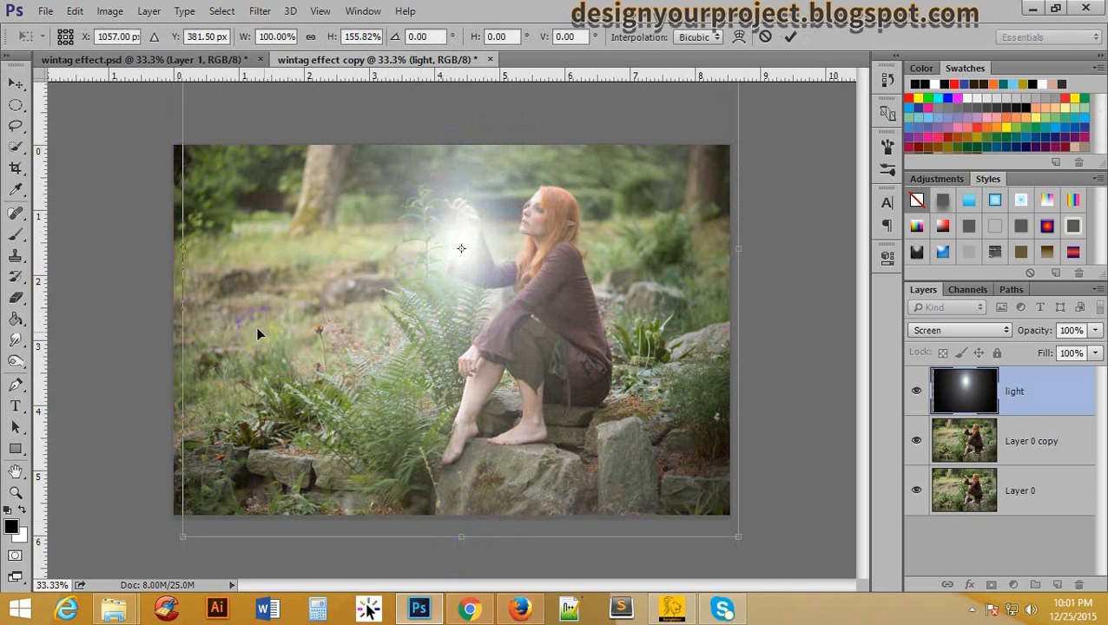
pyautogui.moveTo(185, 253); pyautogui.dragTo(148, 247)
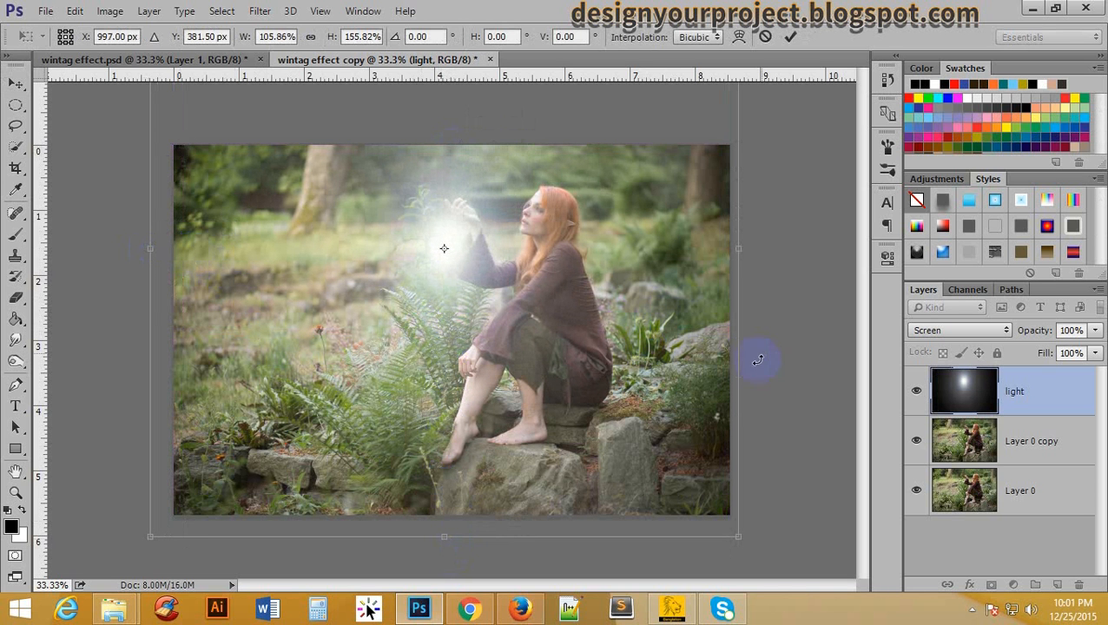
pyautogui.moveTo(512, 271); pyautogui.dragTo(512, 173)
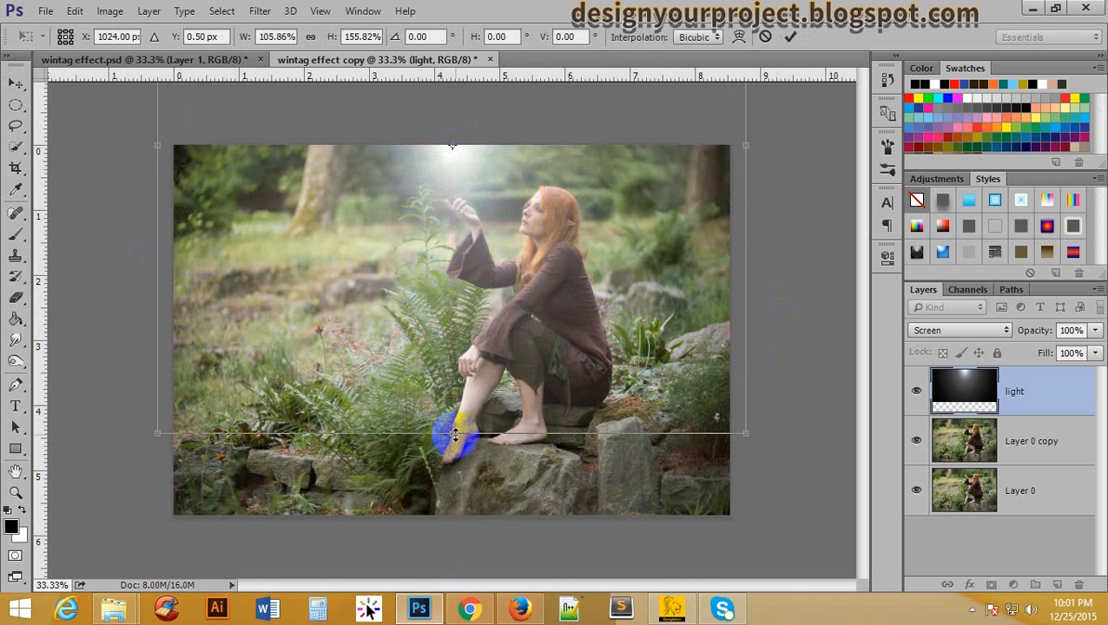
# Stretch the light layer to over 200% height so it covers the photo, keep the flare at the upper edge, and apply the transformation
pyautogui.moveTo(455, 435); pyautogui.dragTo(453, 550)
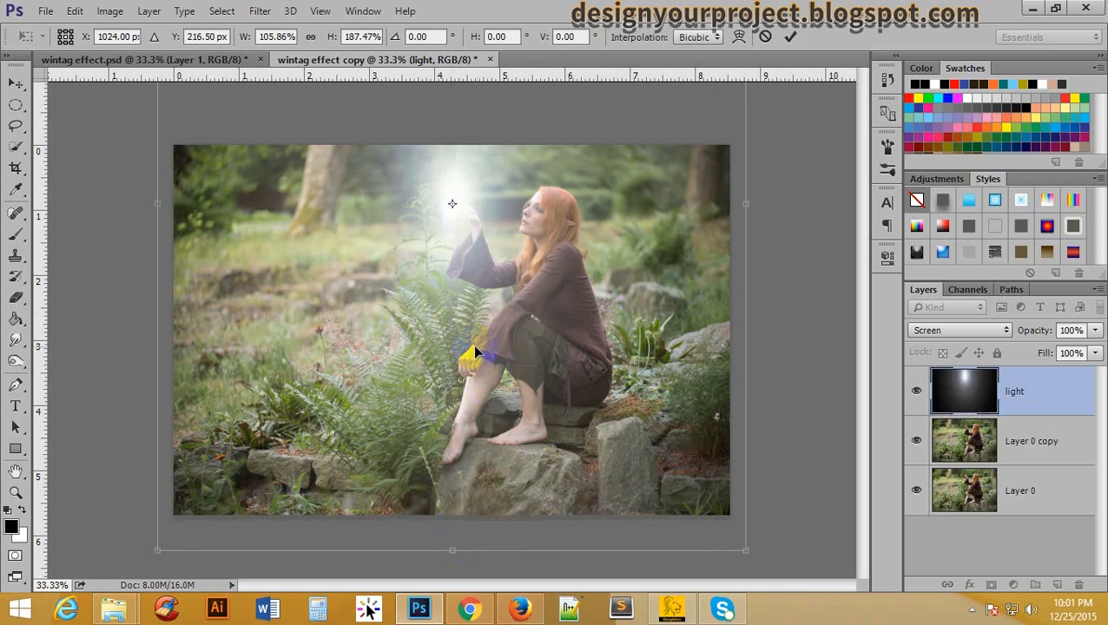
pyautogui.moveTo(475, 353); pyautogui.dragTo(464, 254)
pyautogui.click(460, 491)
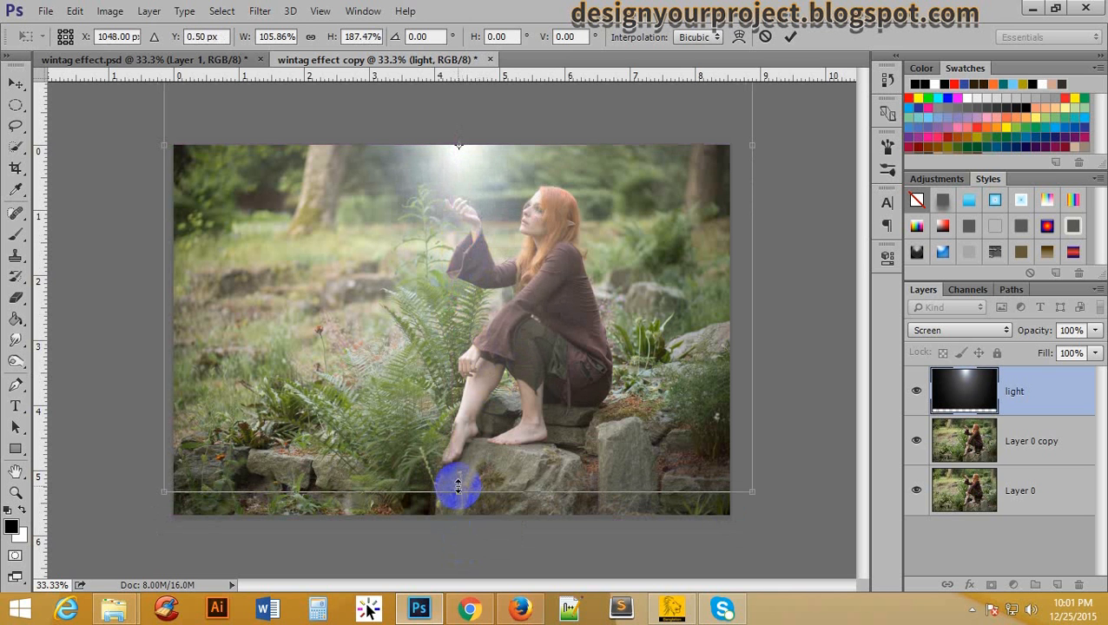
pyautogui.moveTo(459, 488); pyautogui.dragTo(458, 545)
pyautogui.moveTo(481, 376); pyautogui.dragTo(477, 335)
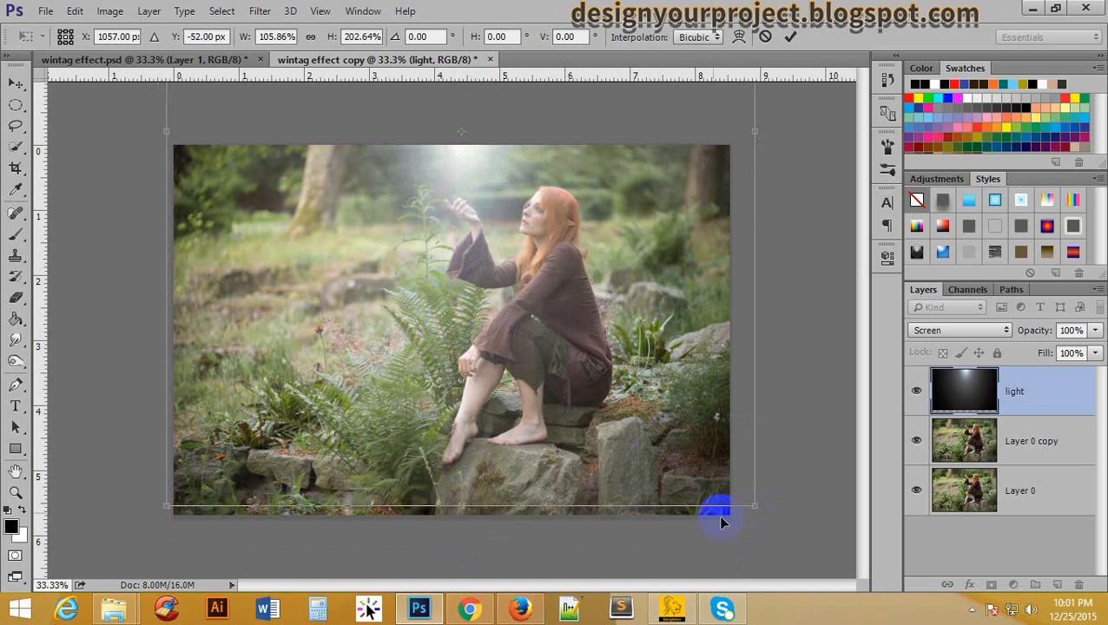
pyautogui.moveTo(465, 510); pyautogui.dragTo(461, 536)
pyautogui.doubleClick(498, 271)
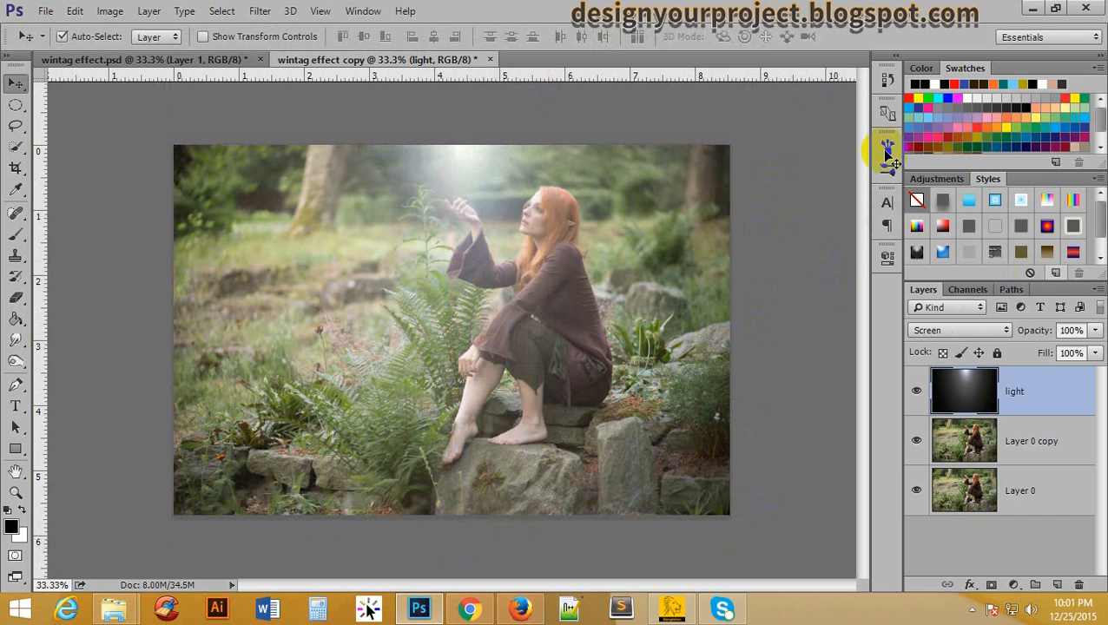
pyautogui.click(213, 59)
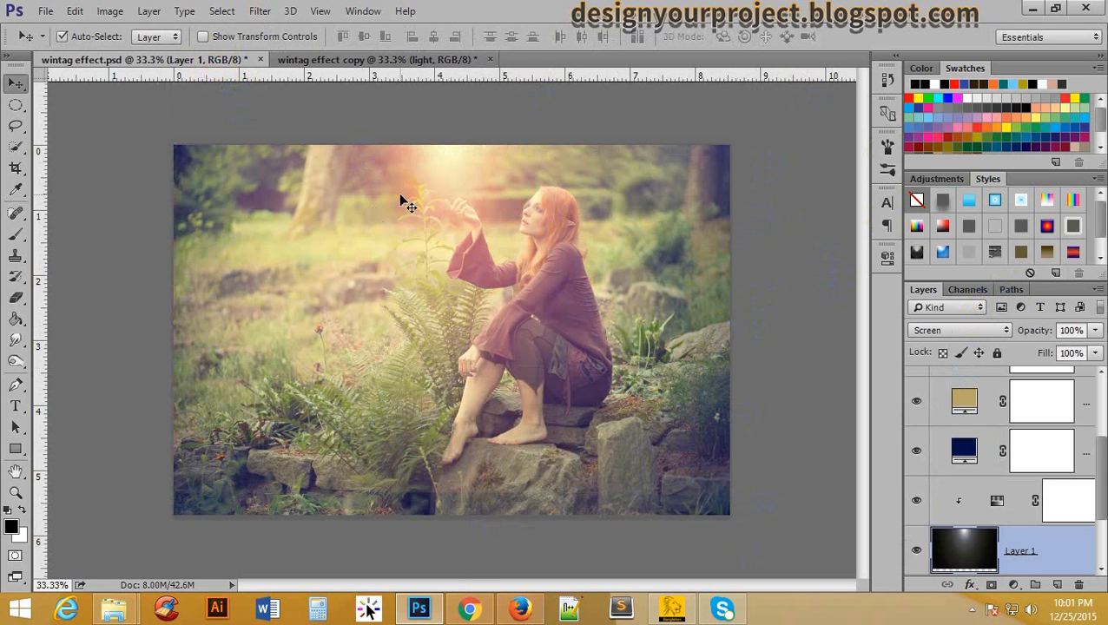
pyautogui.click(356, 59)
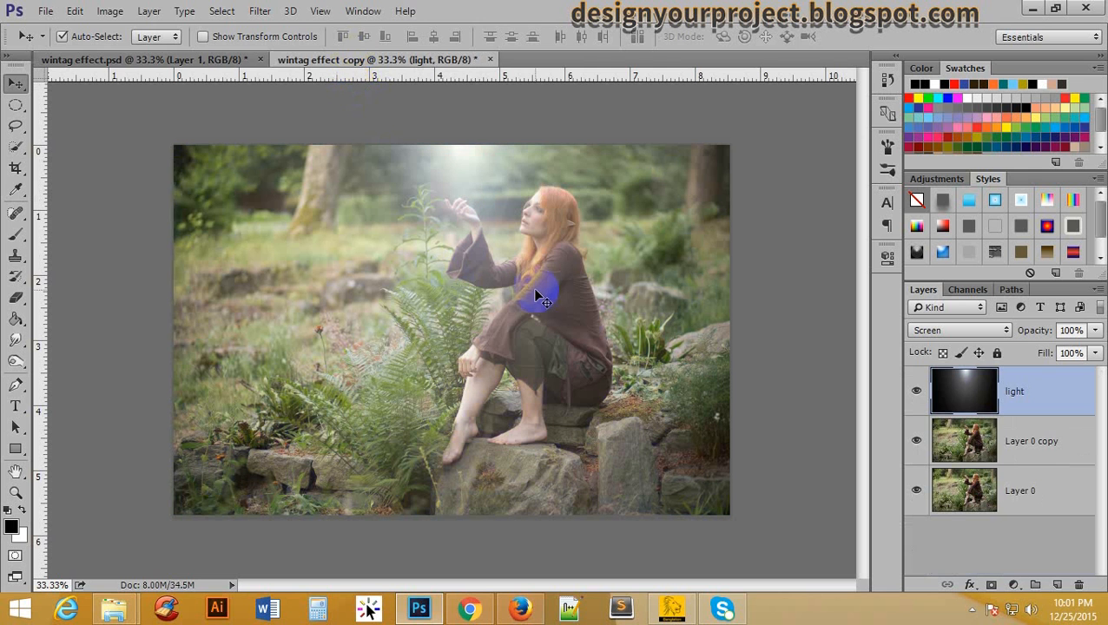
pyautogui.click(116, 13)
pyautogui.moveTo(250, 53)
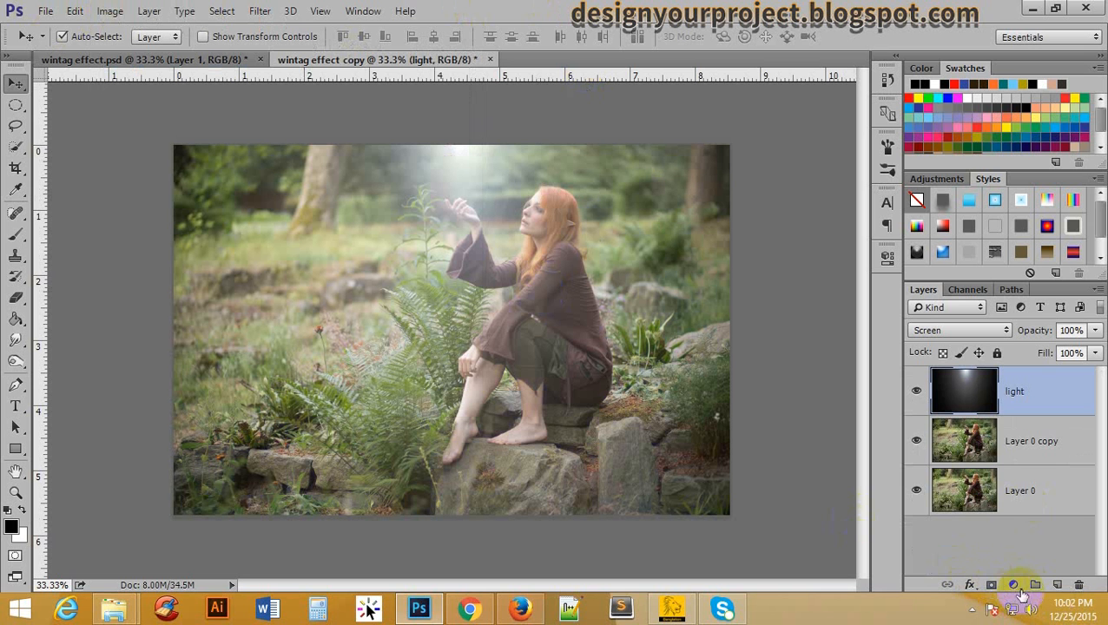
# Add a Hue/Saturation adjustment layer above the light layer, enable Colorize and clip it to the light layer
pyautogui.click(1014, 587)
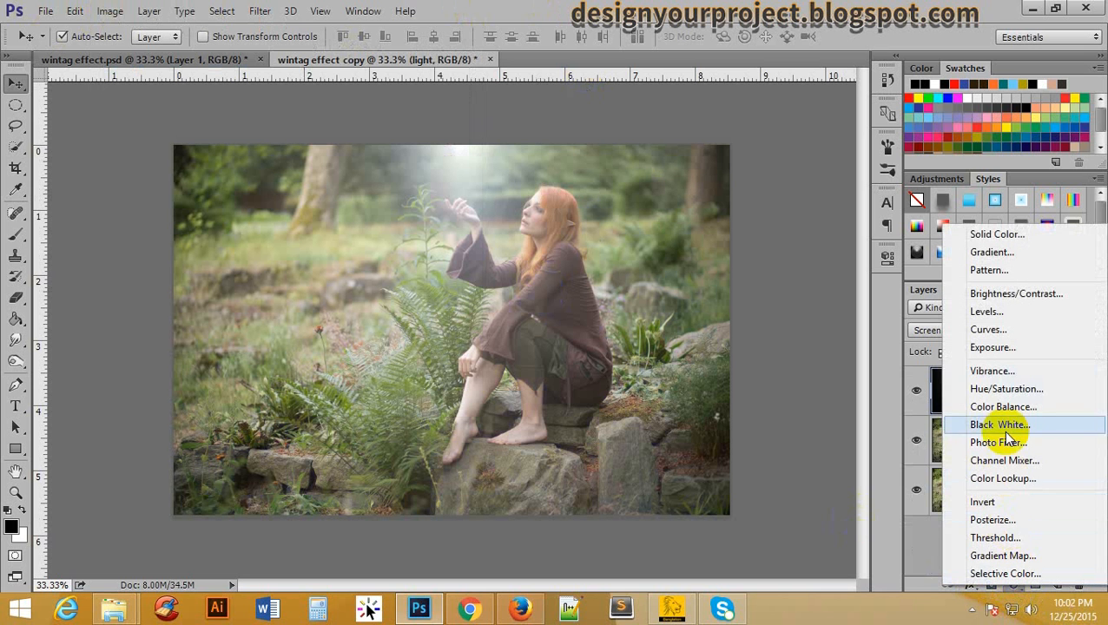
pyautogui.click(1016, 388)
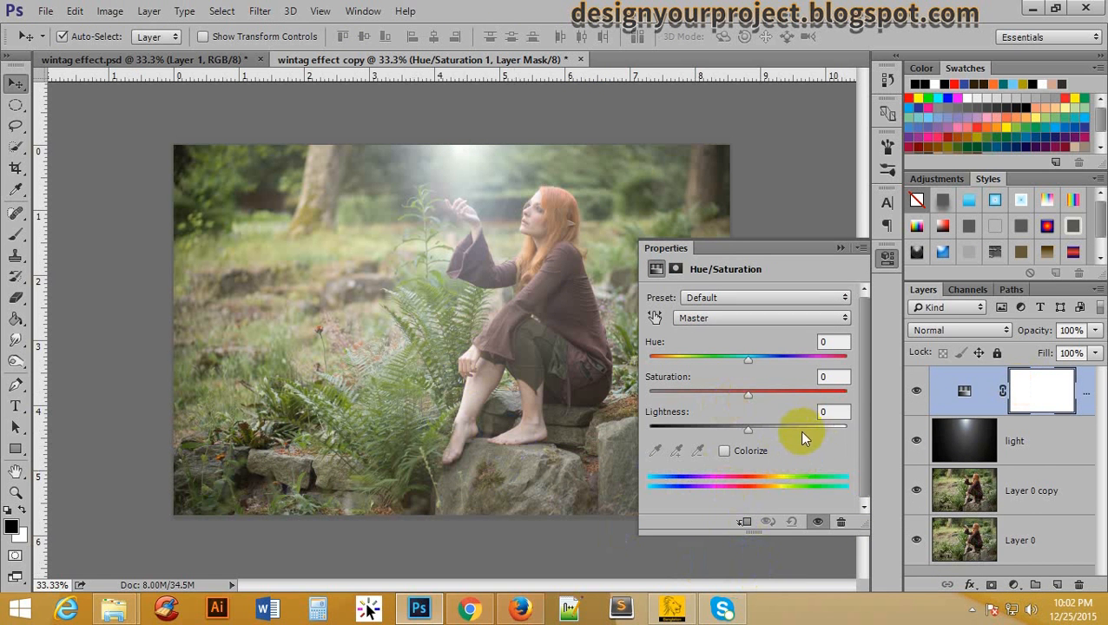
pyautogui.click(724, 452)
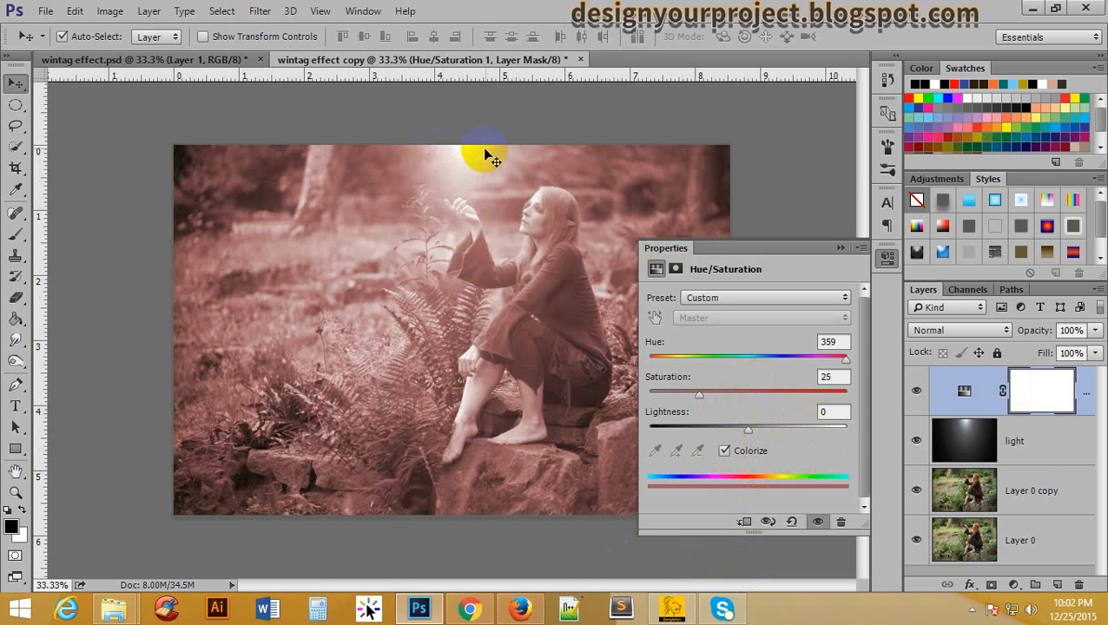
pyautogui.click(743, 522)
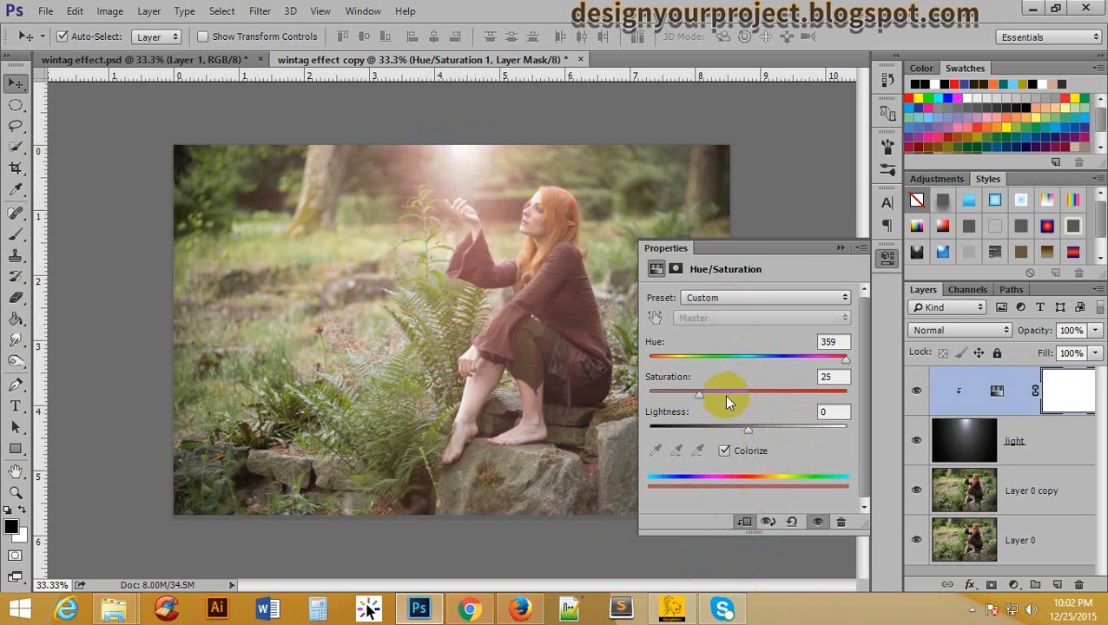
# Set the clipped Hue/Saturation adjustment to a hue of about 10 and a saturation of 52 to give the flare a warm tint
pyautogui.moveTo(845, 360); pyautogui.dragTo(658, 359)
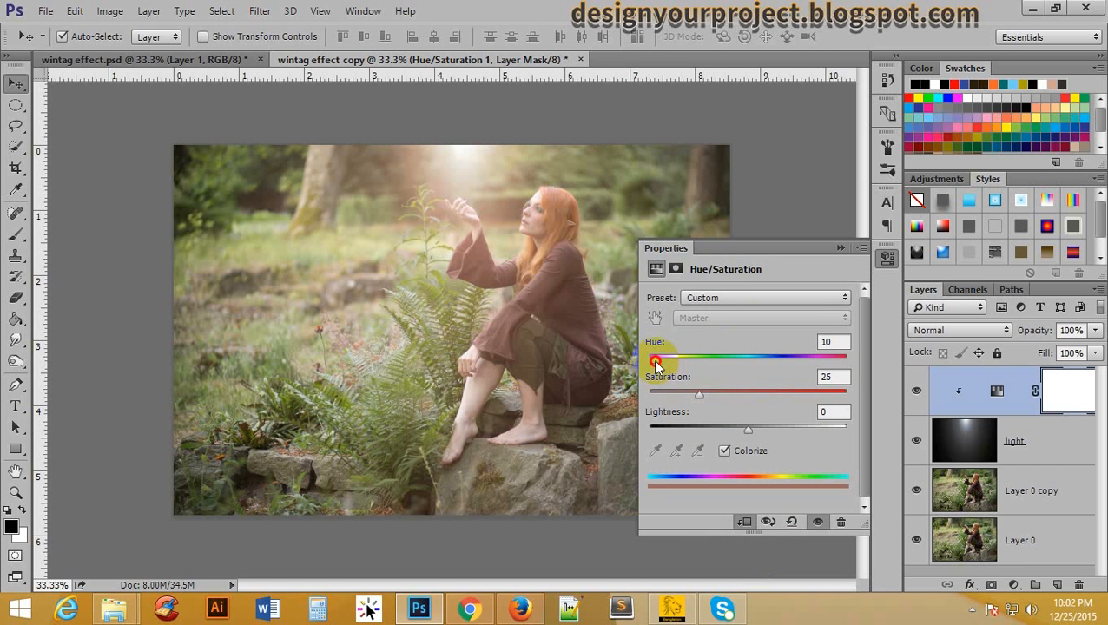
pyautogui.moveTo(697, 395); pyautogui.dragTo(762, 399)
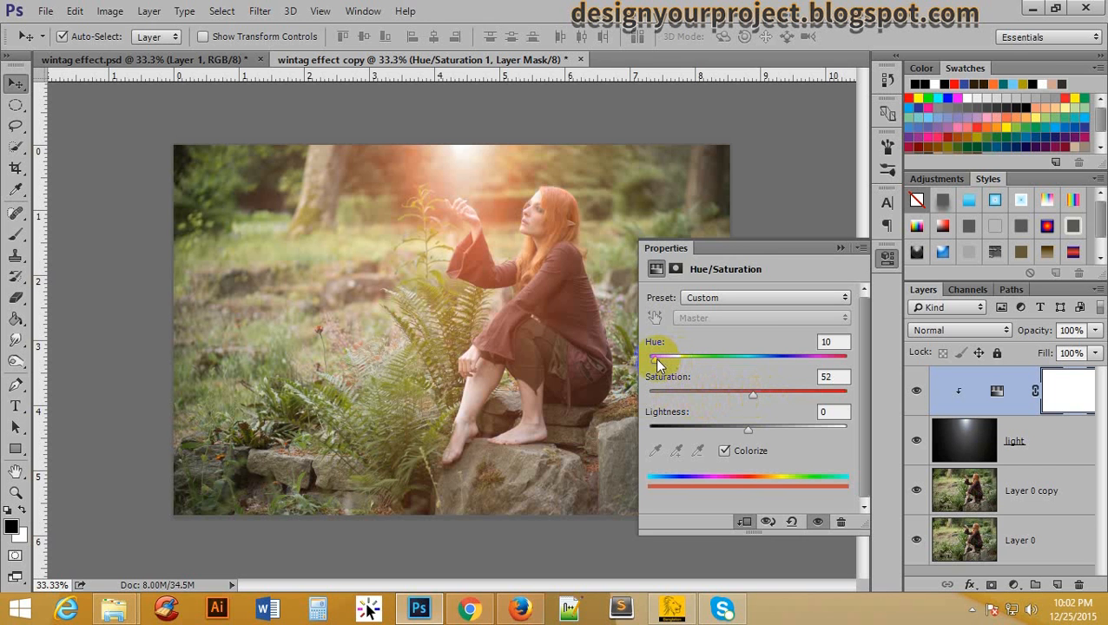
pyautogui.moveTo(657, 359); pyautogui.dragTo(659, 360)
pyautogui.click(839, 248)
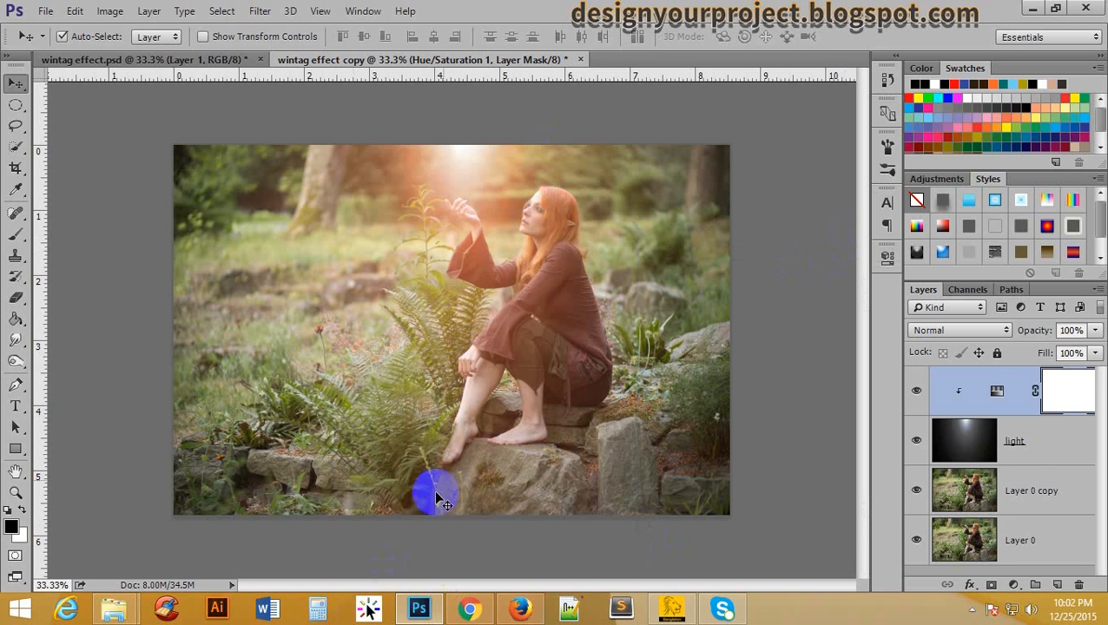
# Add a Solid Color fill layer in dark blue 03084b above the Hue/Saturation adjustment in the wintag effect copy document
pyautogui.click(87, 61)
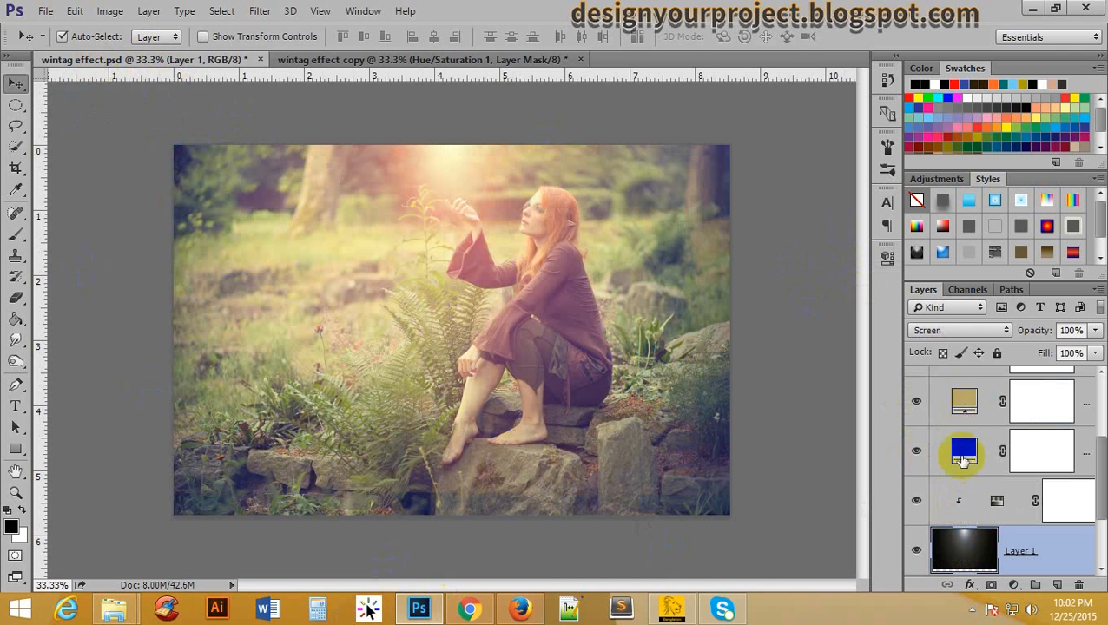
pyautogui.click(417, 61)
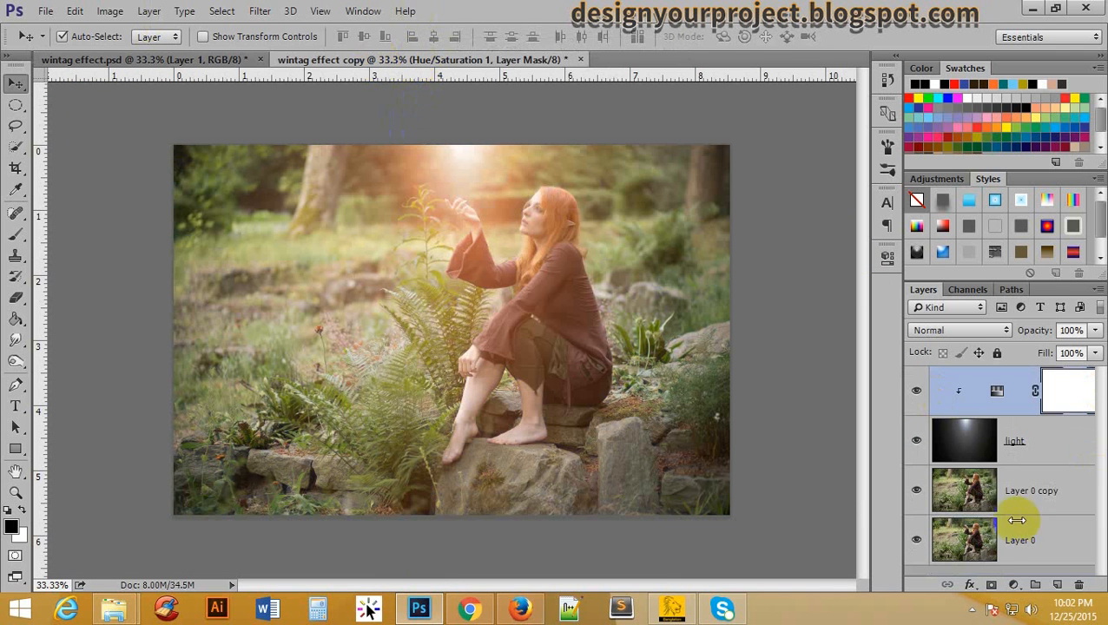
pyautogui.click(1013, 584)
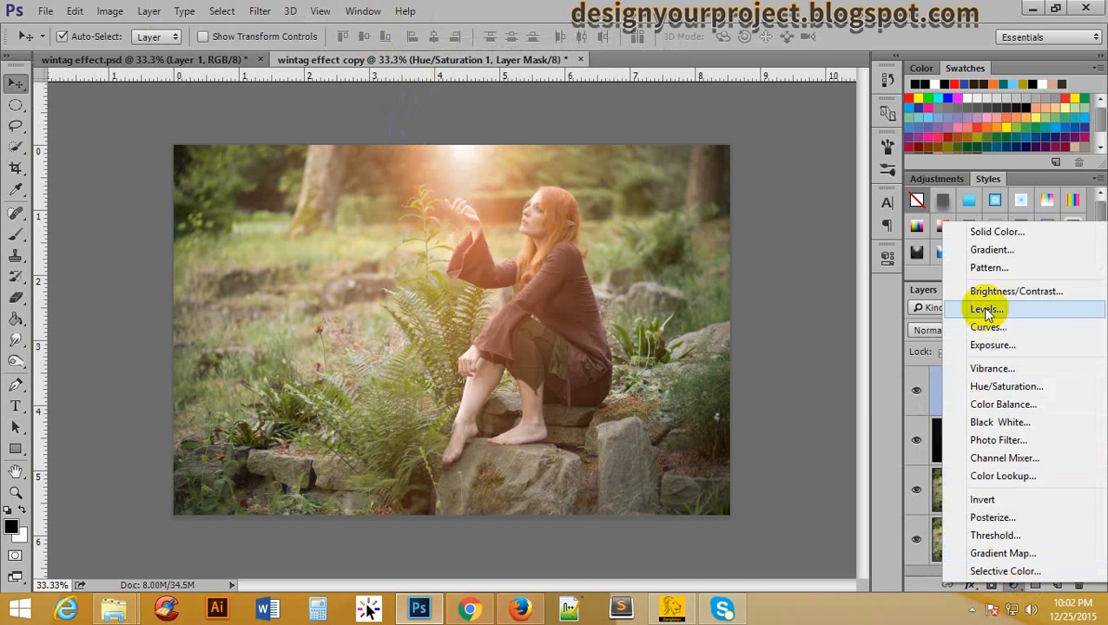
pyautogui.click(998, 235)
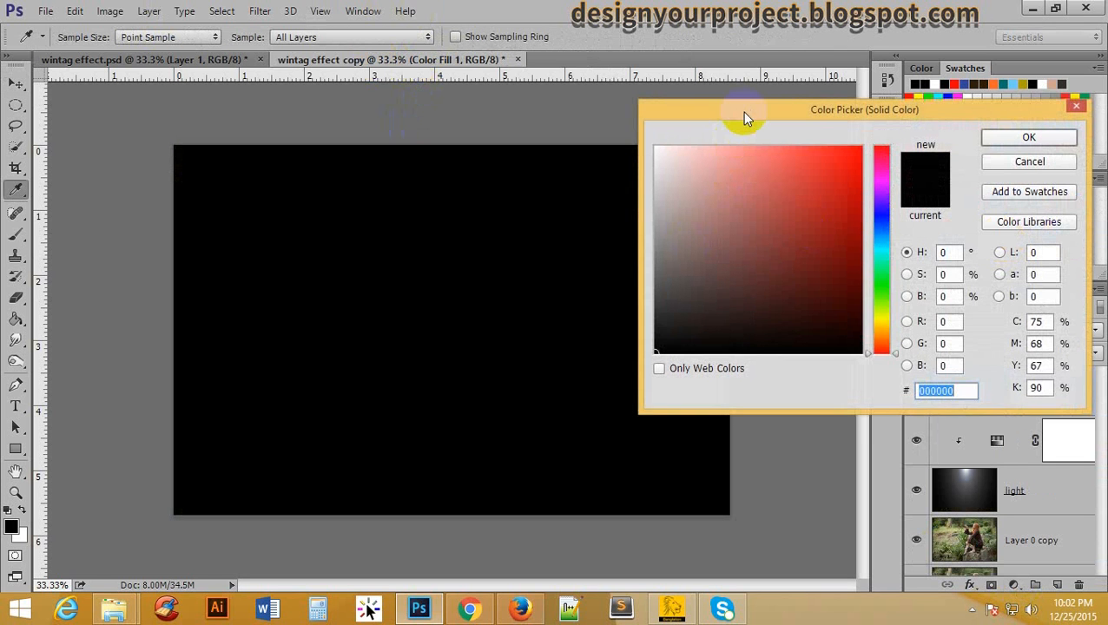
pyautogui.moveTo(742, 112); pyautogui.dragTo(638, 101)
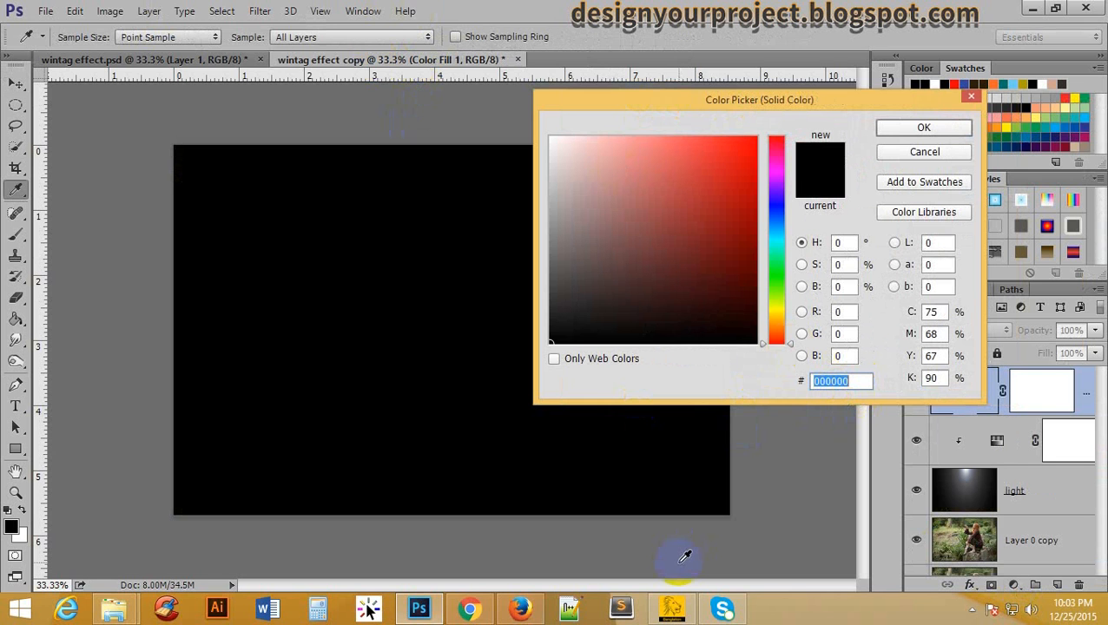
pyautogui.write('01')
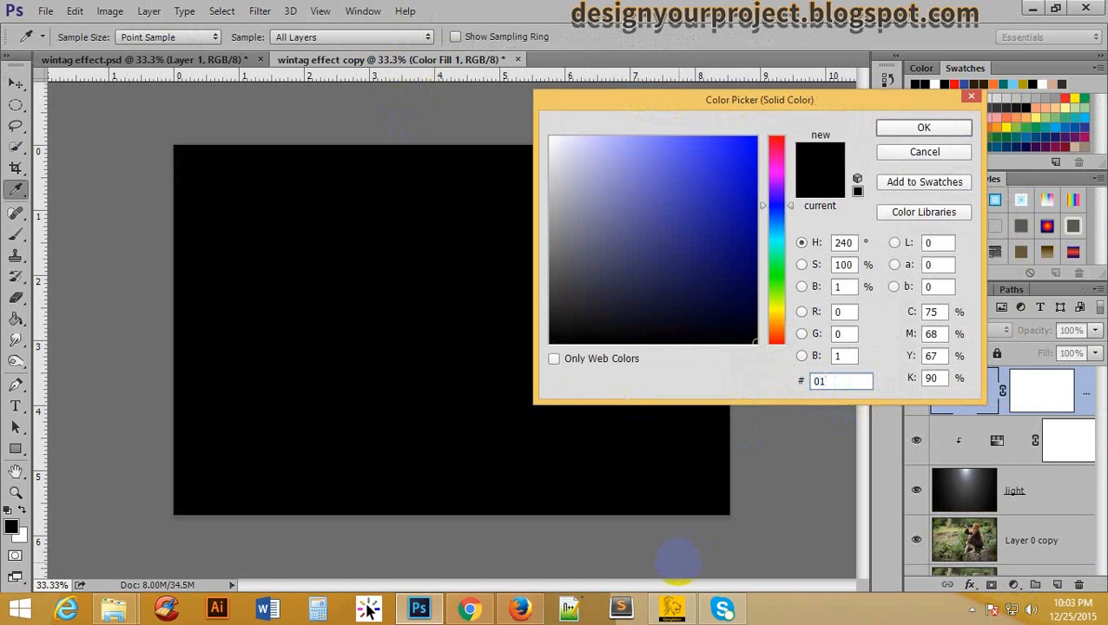
pyautogui.write('0e')
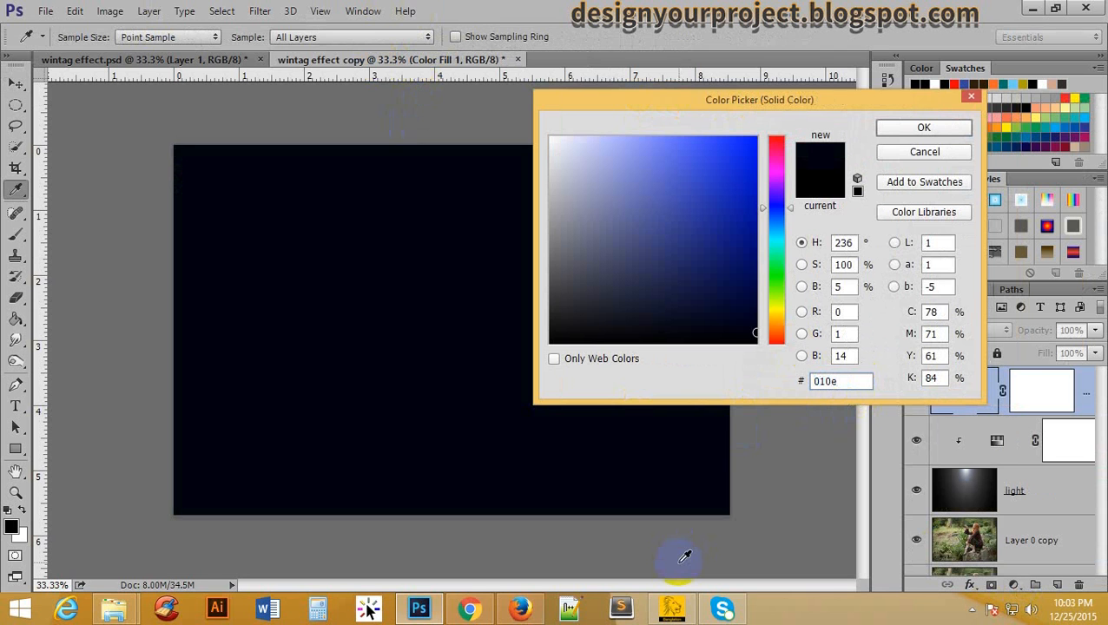
pyautogui.click(748, 263)
pyautogui.click(742, 263)
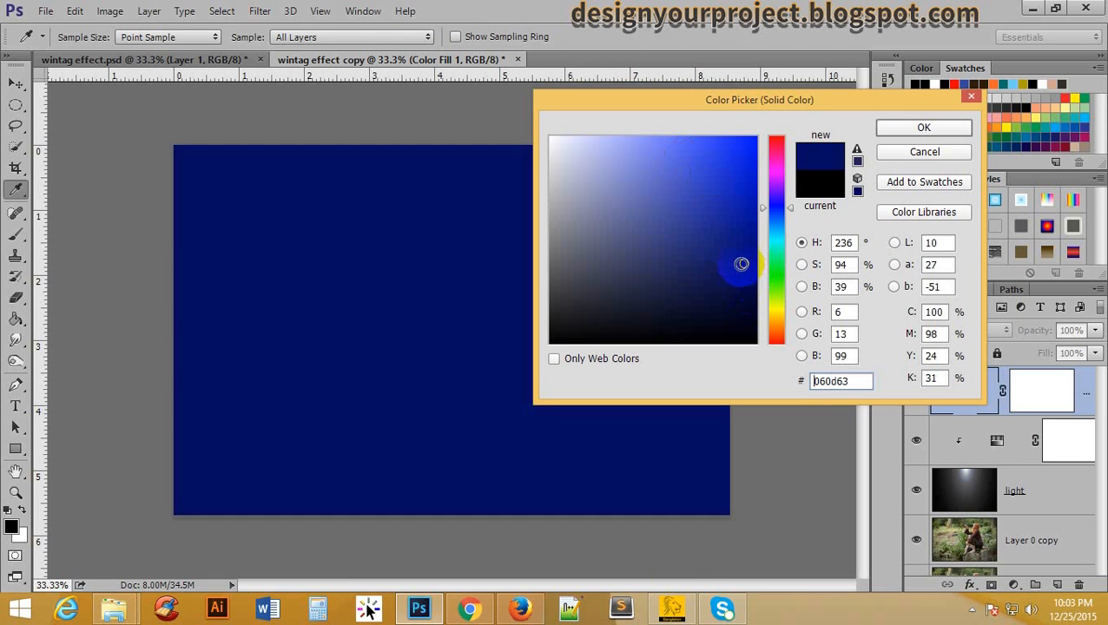
pyautogui.moveTo(741, 263)
pyautogui.mouseDown()
pyautogui.moveTo(757, 297)
pyautogui.moveTo(744, 294)
pyautogui.moveTo(750, 283)
pyautogui.mouseUp()
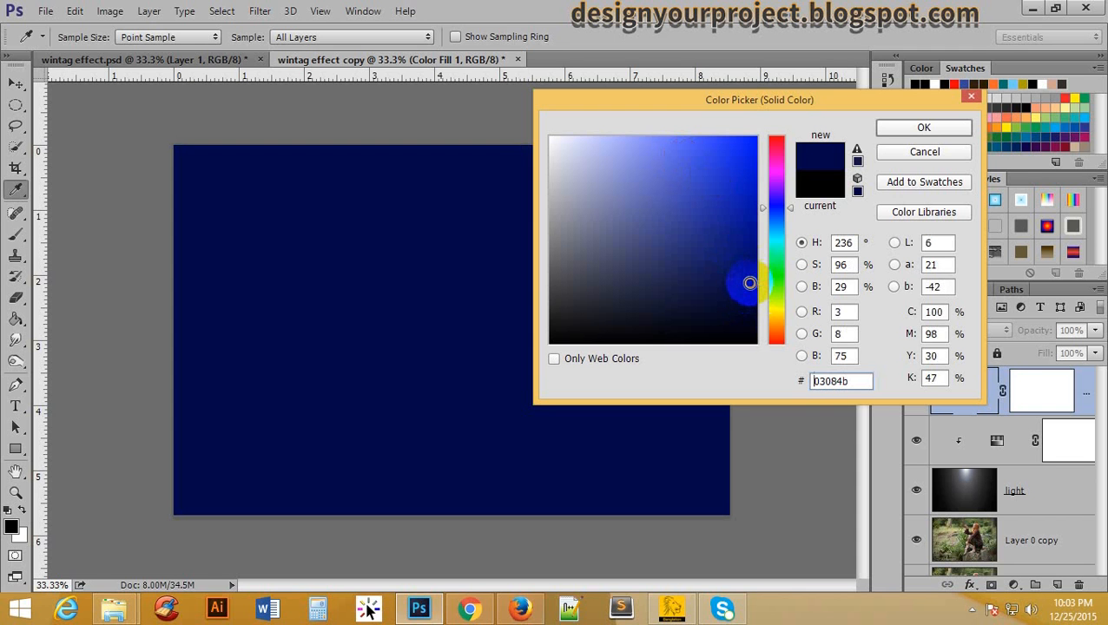
pyautogui.moveTo(748, 103); pyautogui.dragTo(724, 78)
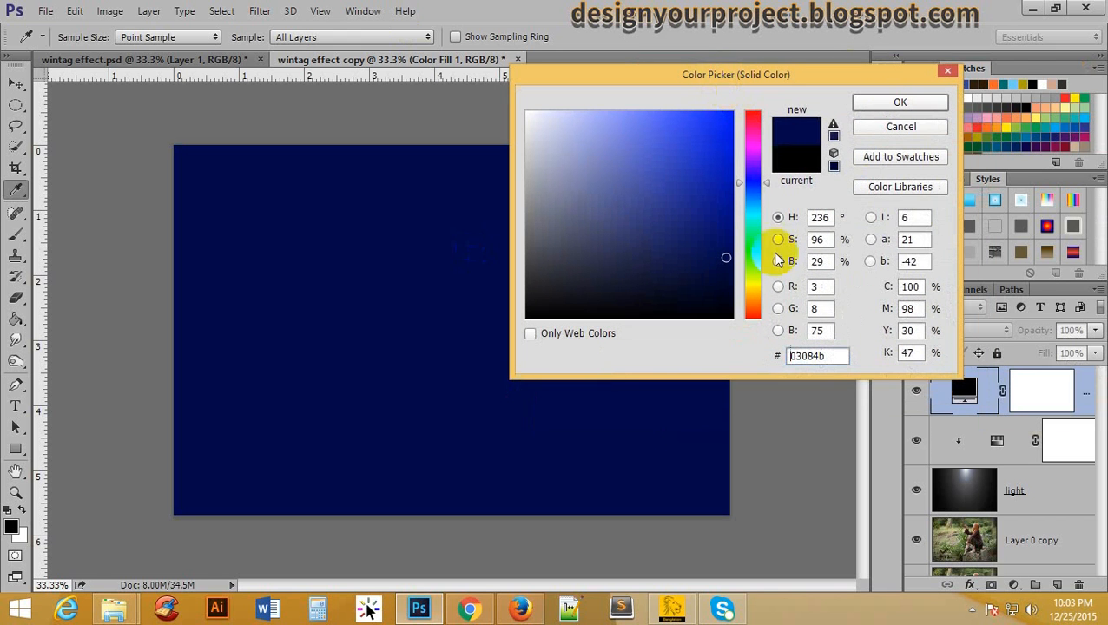
pyautogui.click(901, 103)
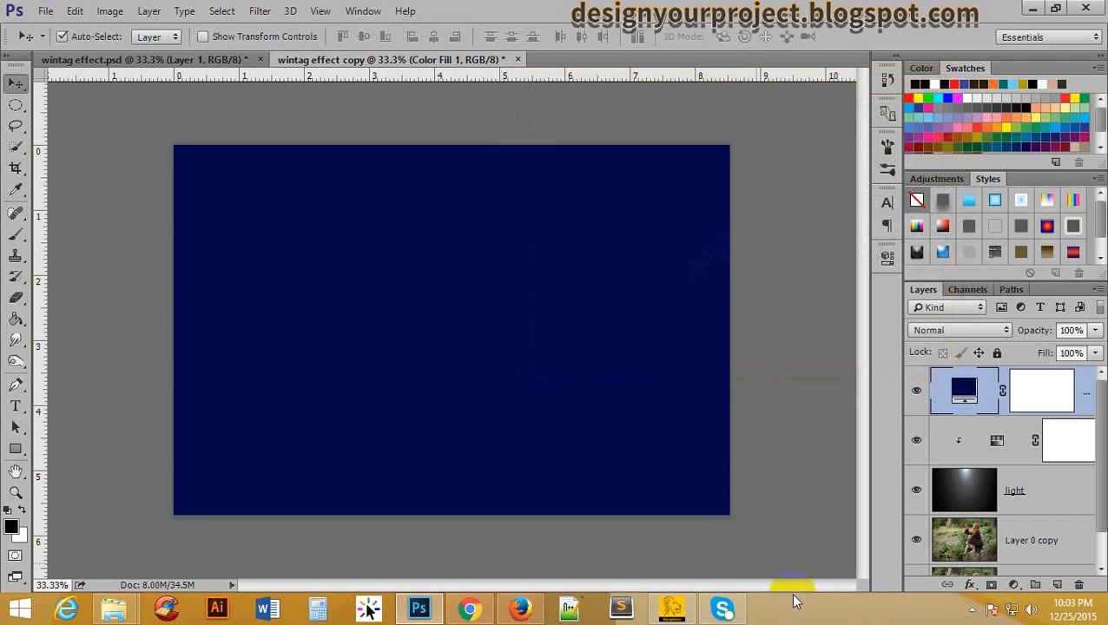
# Go through the blend modes of the dark blue fill layer, comparing their effect on the photo, and settle on Exclusion
pyautogui.click(942, 331)
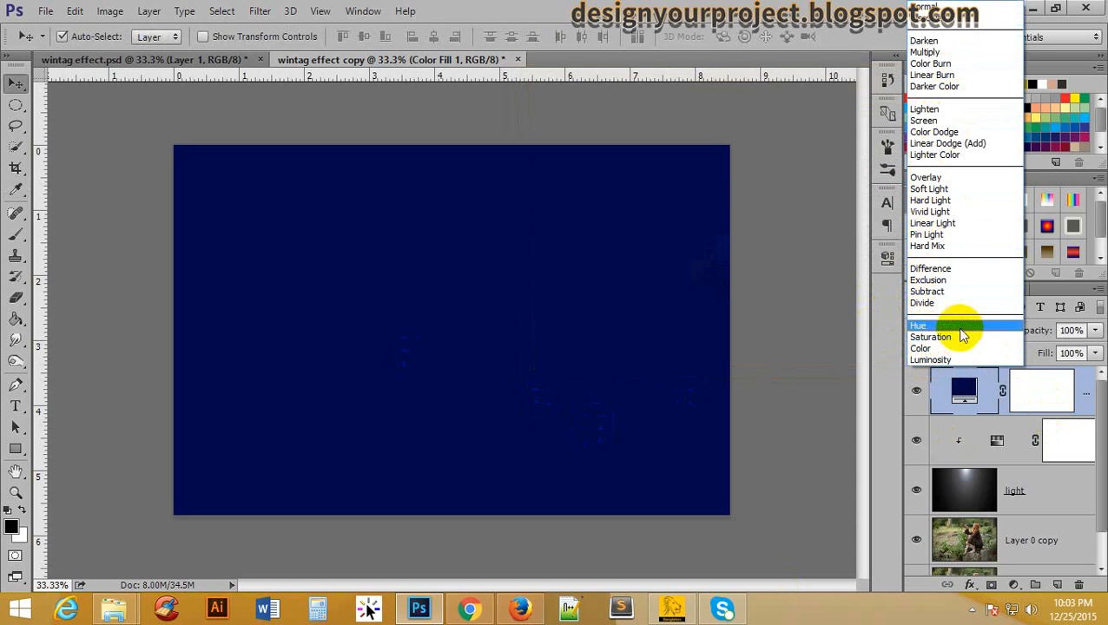
pyautogui.click(929, 17)
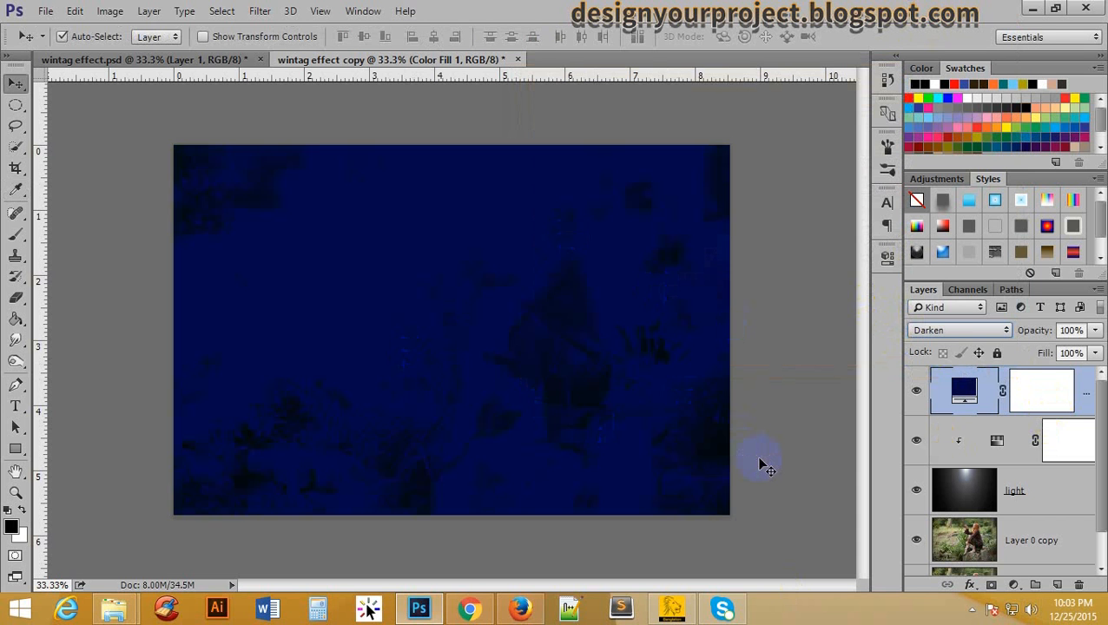
pyautogui.hotkey('shift', '+')
pyautogui.hotkey('shift', '+')
pyautogui.hotkey('shift', '+')
pyautogui.hotkey('shift', '+')
pyautogui.hotkey('shift', '+')
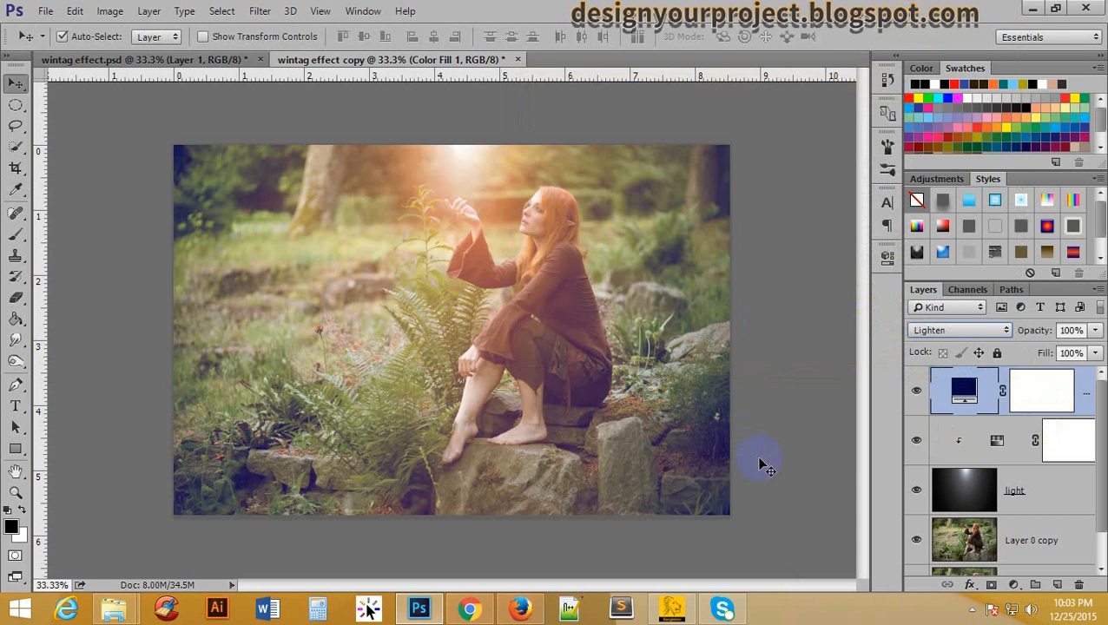
pyautogui.hotkey('shift', '+')
pyautogui.hotkey('shift', '+')
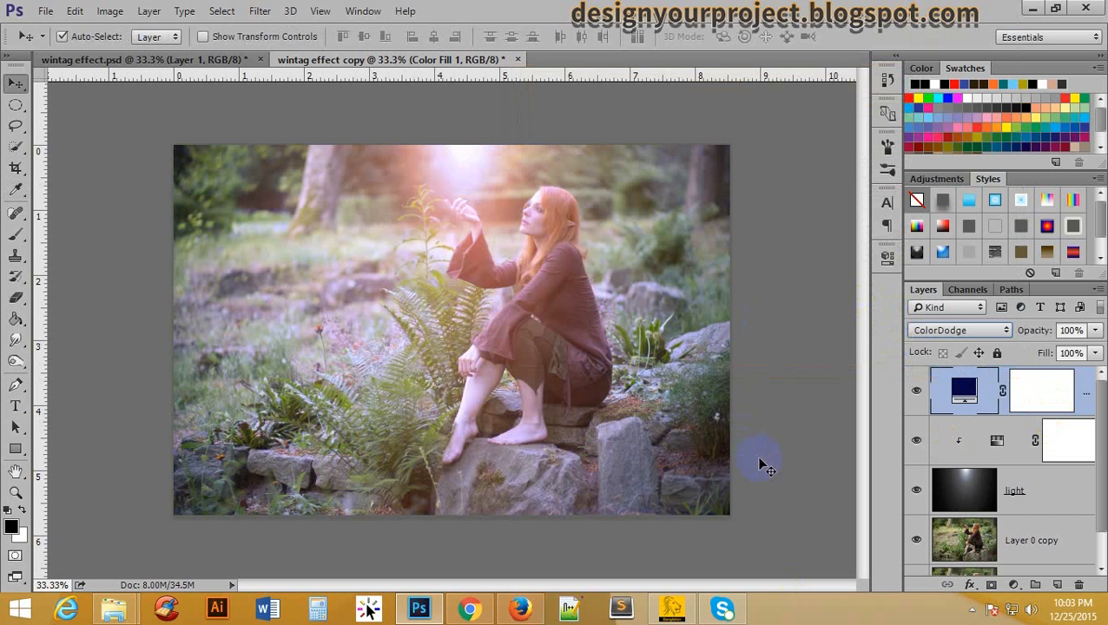
pyautogui.hotkey('shift', '+')
pyautogui.hotkey('shift', '+')
pyautogui.hotkey('shift', '+')
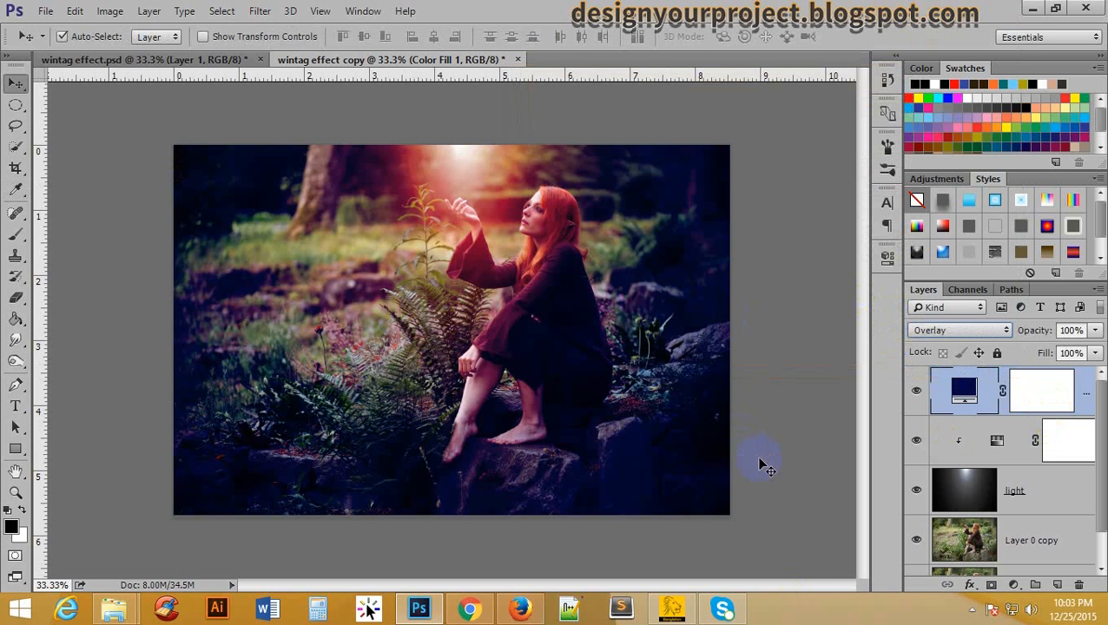
pyautogui.hotkey('shift', '+')
pyautogui.hotkey('shift', '+')
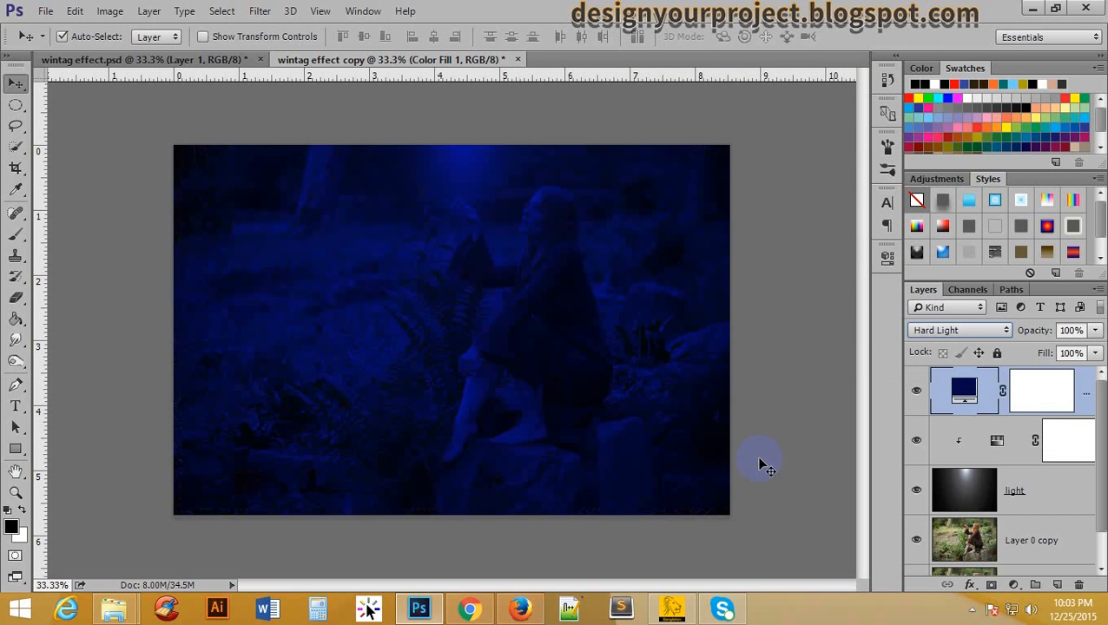
pyautogui.hotkey('shift', '+')
pyautogui.hotkey('shift', '+')
pyautogui.hotkey('shift', '+')
pyautogui.hotkey('shift', '+')
pyautogui.hotkey('shift', '+')
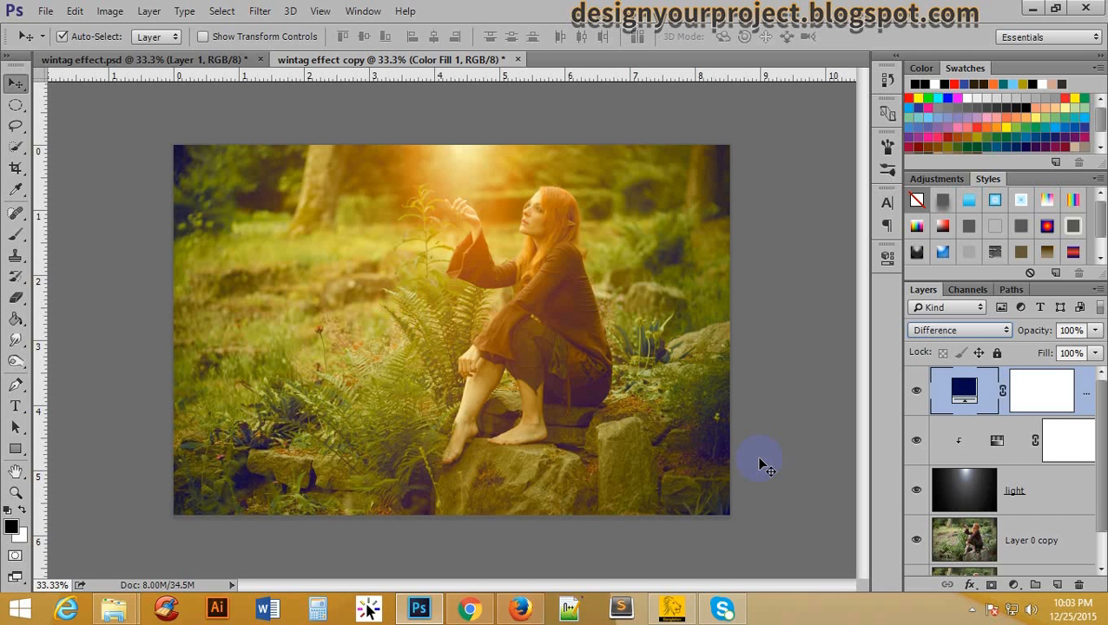
pyautogui.hotkey('shift', '+')
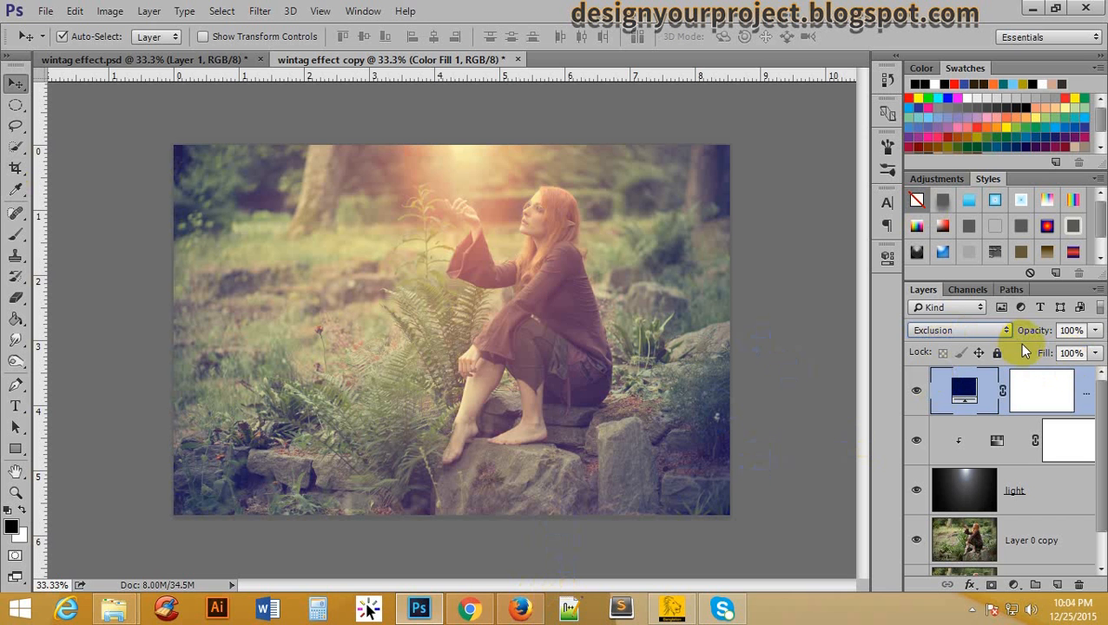
pyautogui.hotkey('shift', '+')
pyautogui.hotkey('shift', '+')
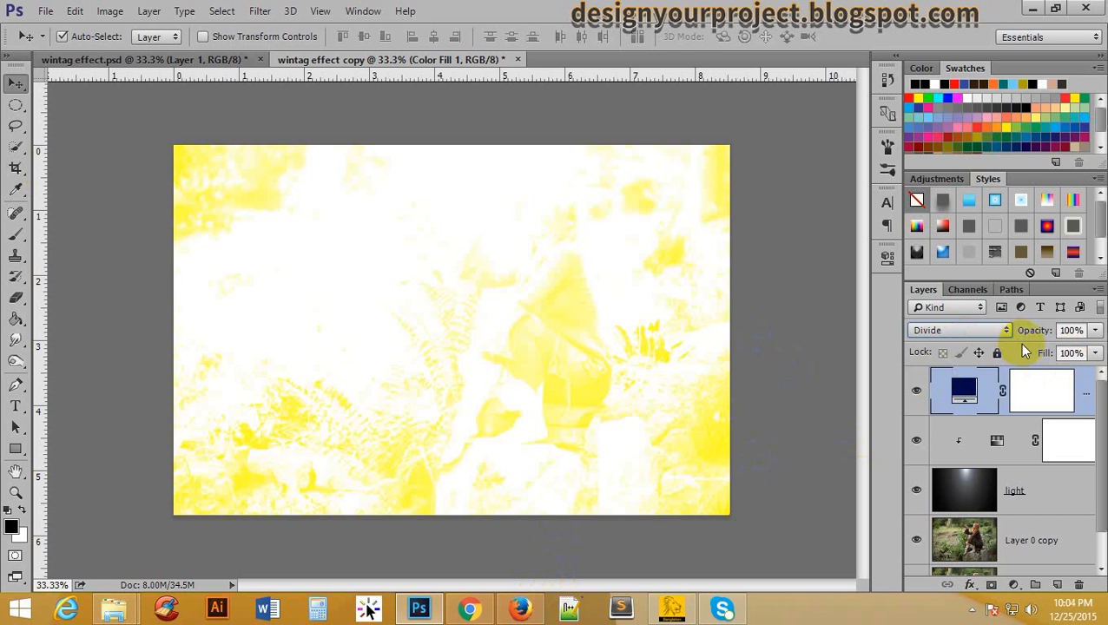
pyautogui.hotkey('shift', '+')
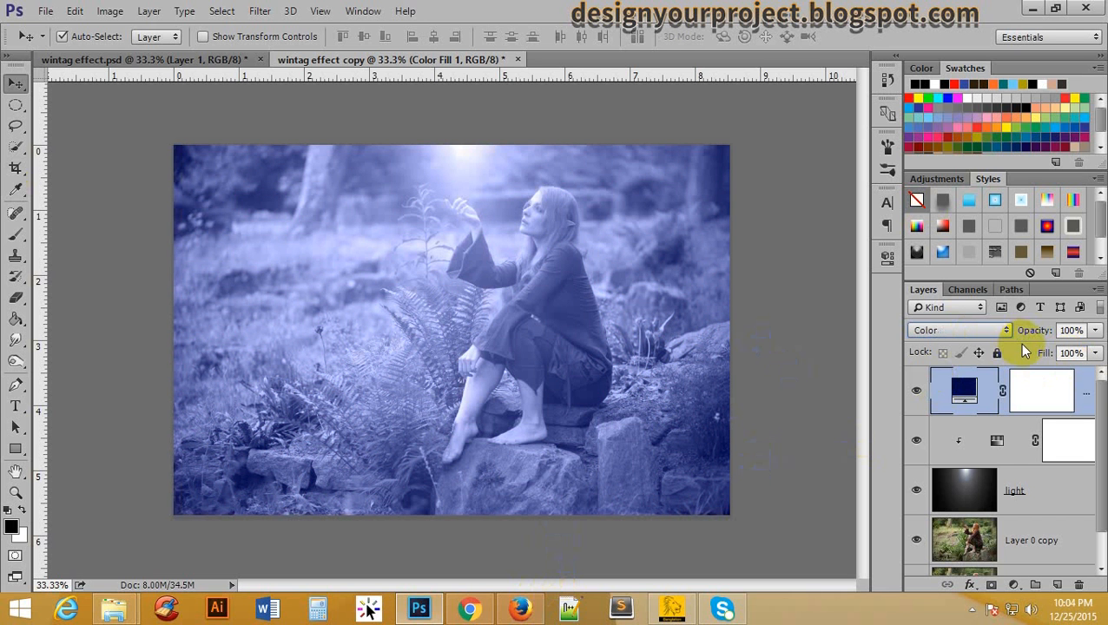
pyautogui.hotkey('shift', '+')
pyautogui.hotkey('shift', '-')
pyautogui.hotkey('shift', '-')
pyautogui.hotkey('shift', '-')
pyautogui.hotkey('shift', '-')
pyautogui.hotkey('shift', '-')
pyautogui.hotkey('shift', '-')
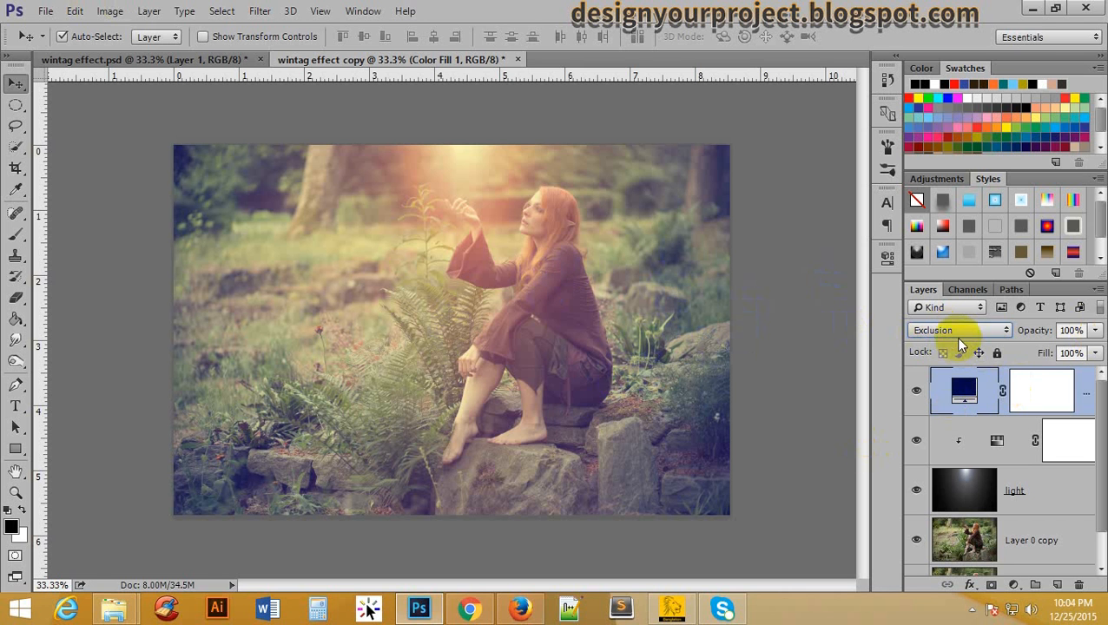
# Add a Solid Color fill layer in golden yellow cfb344 above the dark blue fill layer
pyautogui.click(1013, 584)
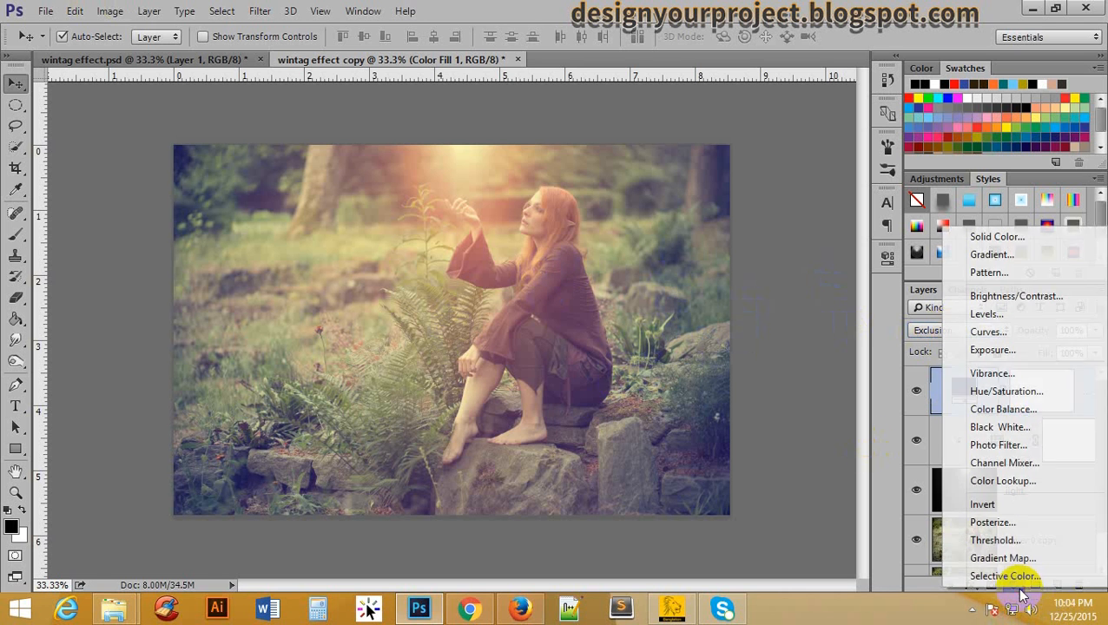
pyautogui.click(1027, 239)
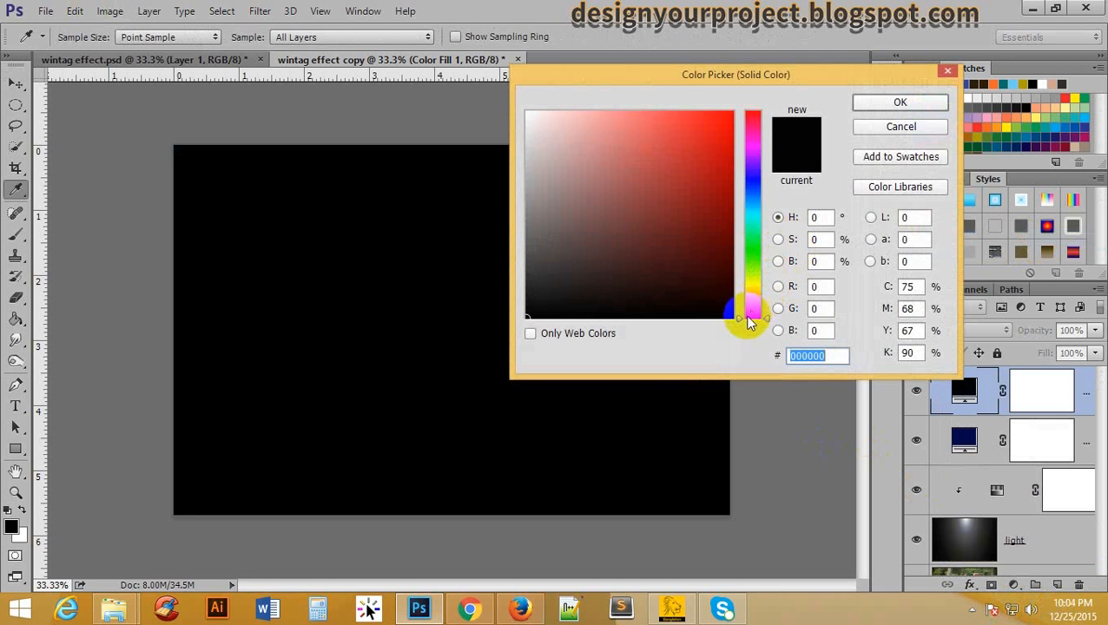
pyautogui.moveTo(740, 323); pyautogui.dragTo(741, 292)
pyautogui.moveTo(660, 207); pyautogui.dragTo(664, 144)
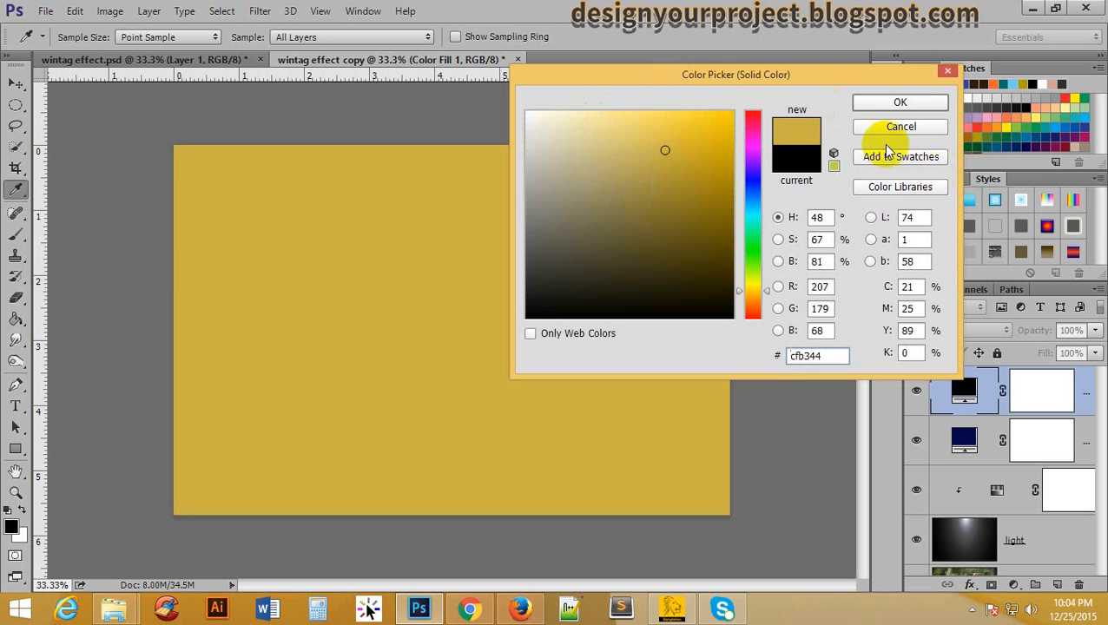
pyautogui.click(913, 103)
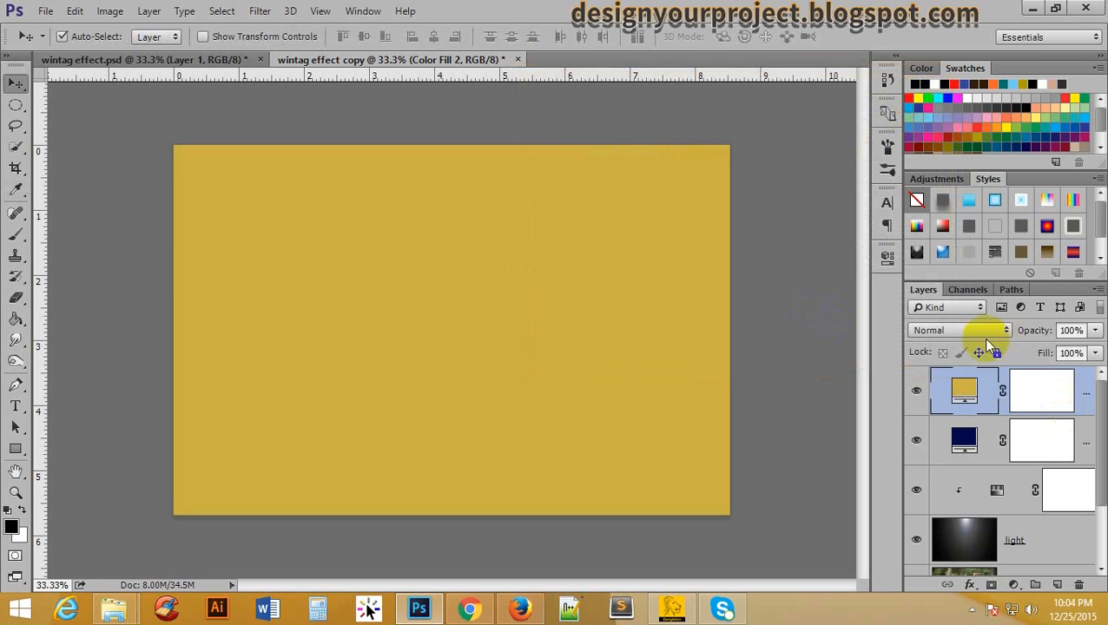
# Set the golden fill layer's blend mode to Soft Light and its opacity to 45%
pyautogui.click(946, 329)
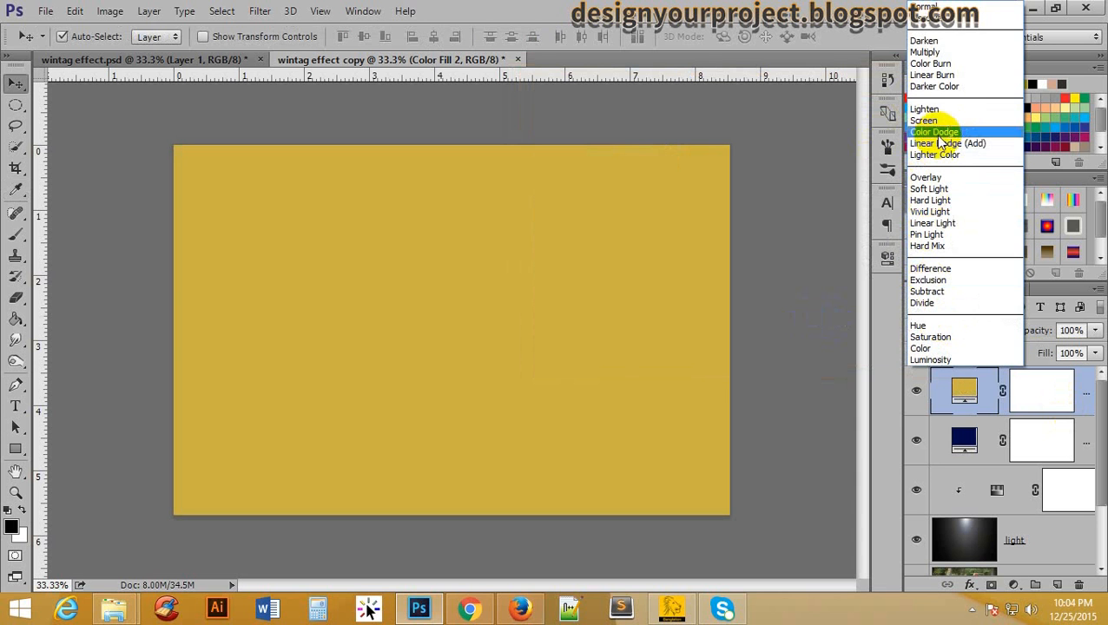
pyautogui.click(953, 186)
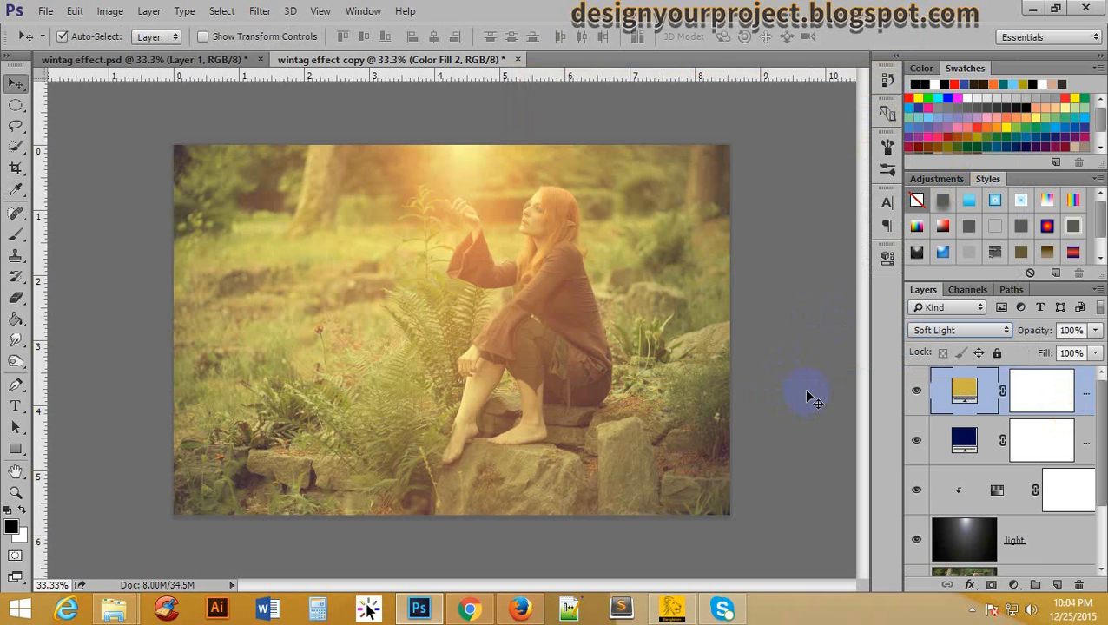
pyautogui.click(1071, 330)
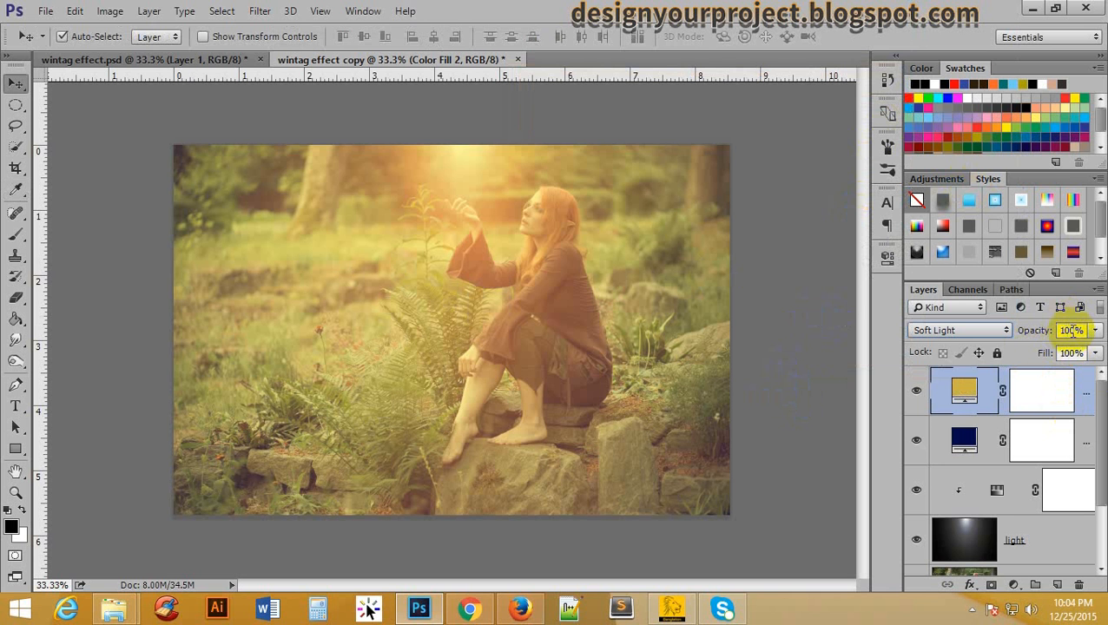
pyautogui.write('39')
pyautogui.press('Return')
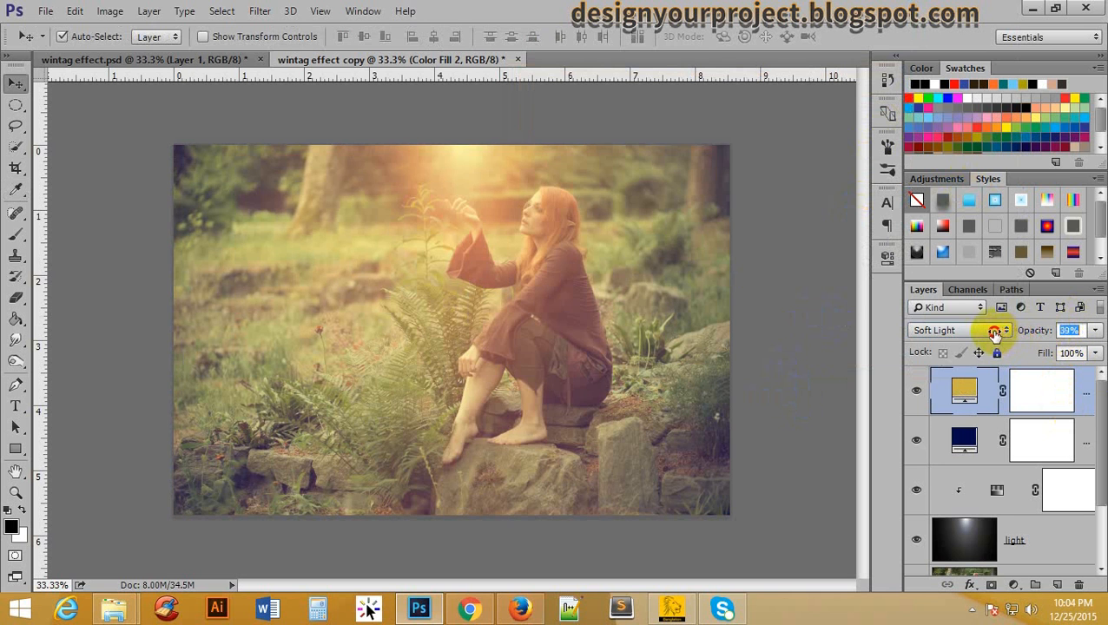
pyautogui.moveTo(994, 334)
pyautogui.mouseDown()
pyautogui.moveTo(977, 334)
pyautogui.moveTo(1000, 331)
pyautogui.mouseUp()
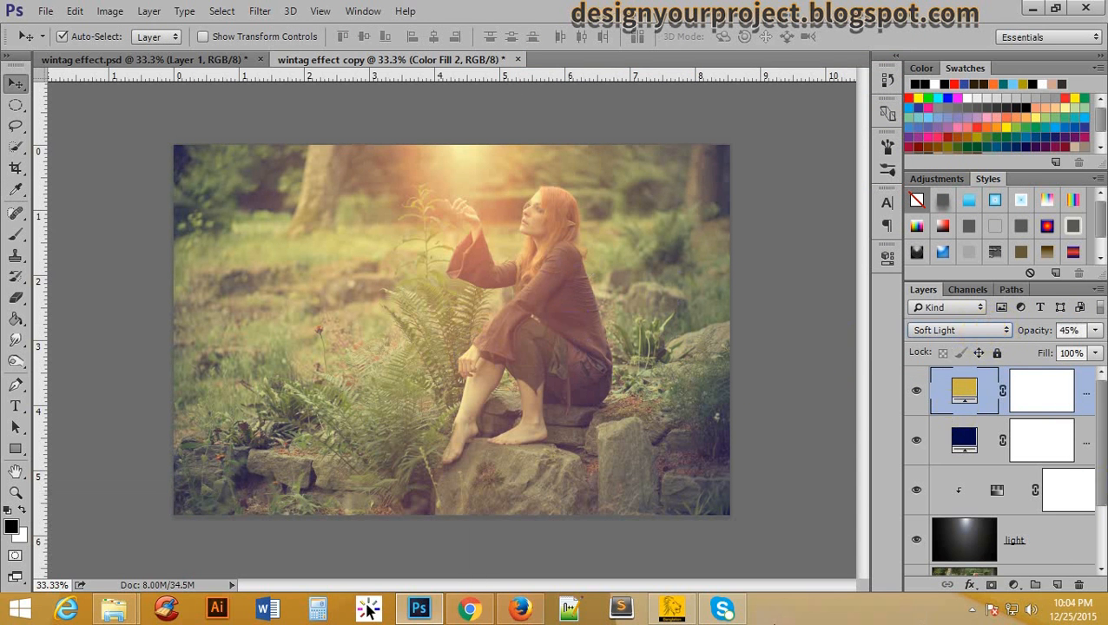
pyautogui.click(558, 317)
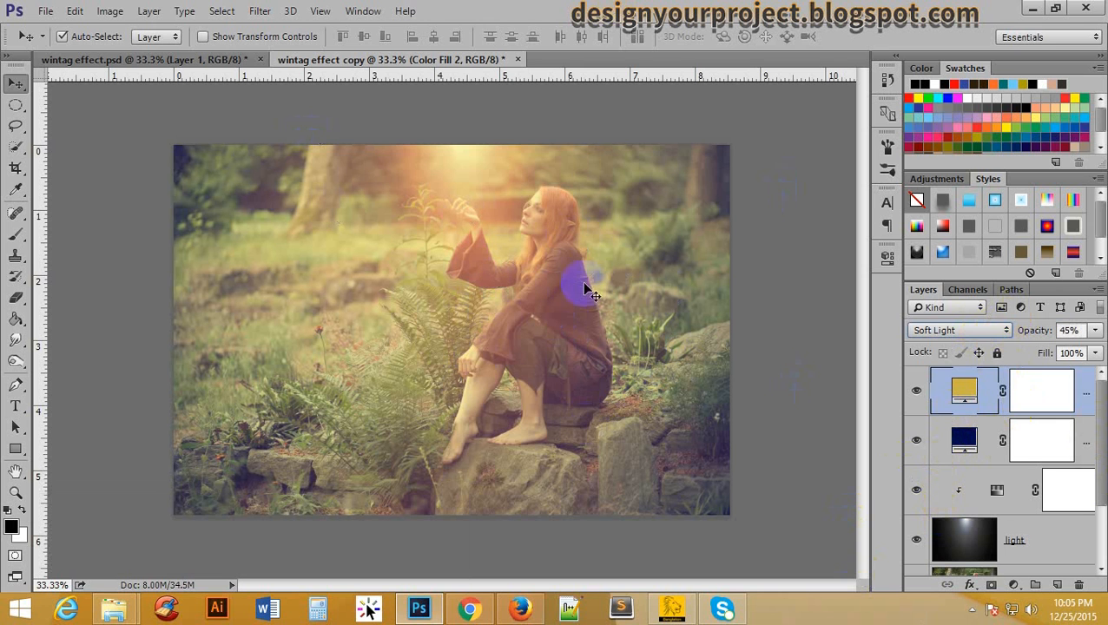
# Check the layer order in wintag effect.psd, return to the copy and add a Vibrance adjustment layer above the golden fill
pyautogui.scroll(-2, 969, 430)
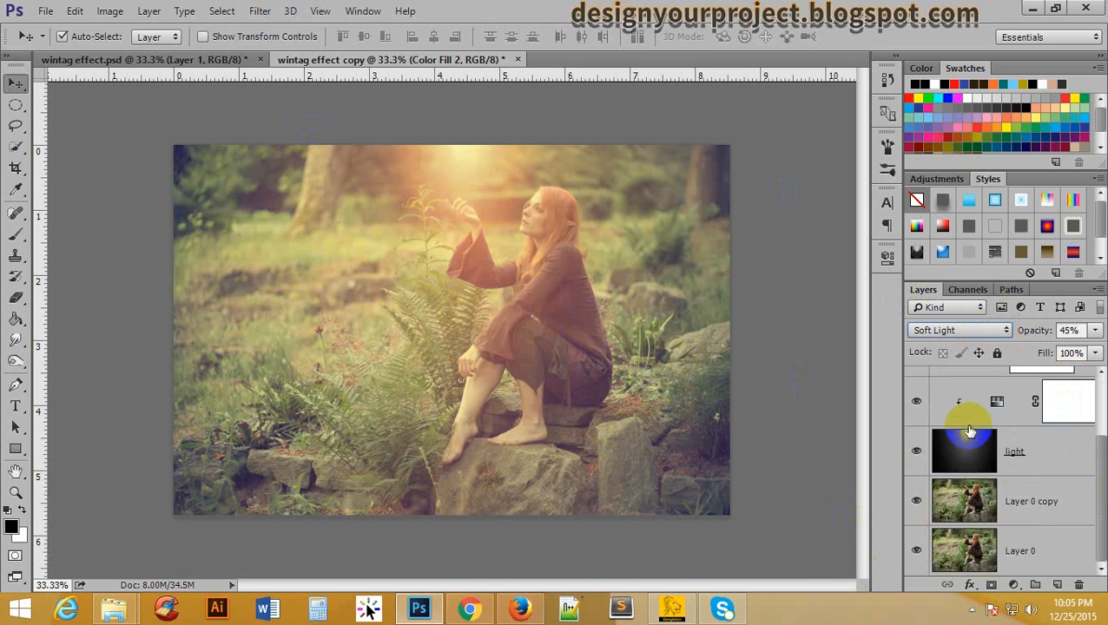
pyautogui.scroll(2, 969, 432)
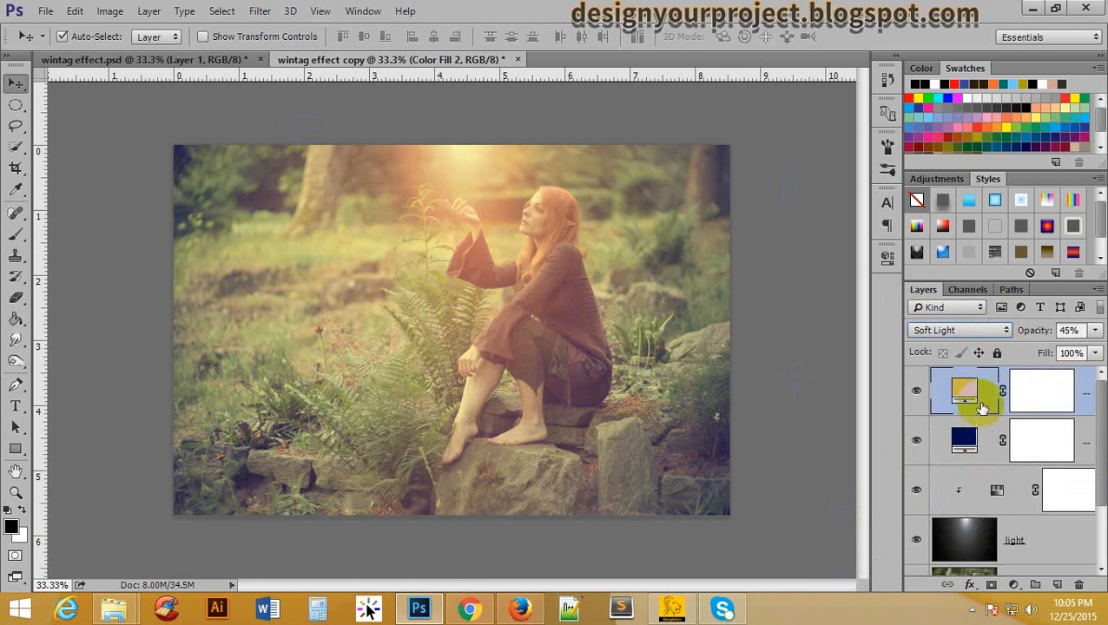
pyautogui.click(196, 63)
pyautogui.scroll(2, 956, 445)
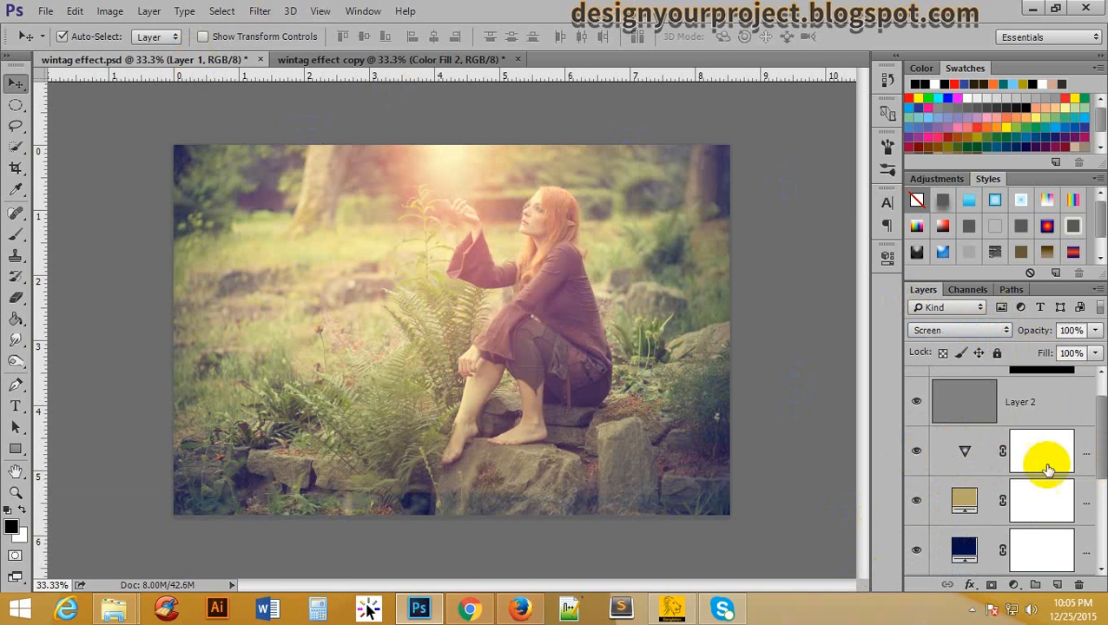
pyautogui.click(416, 59)
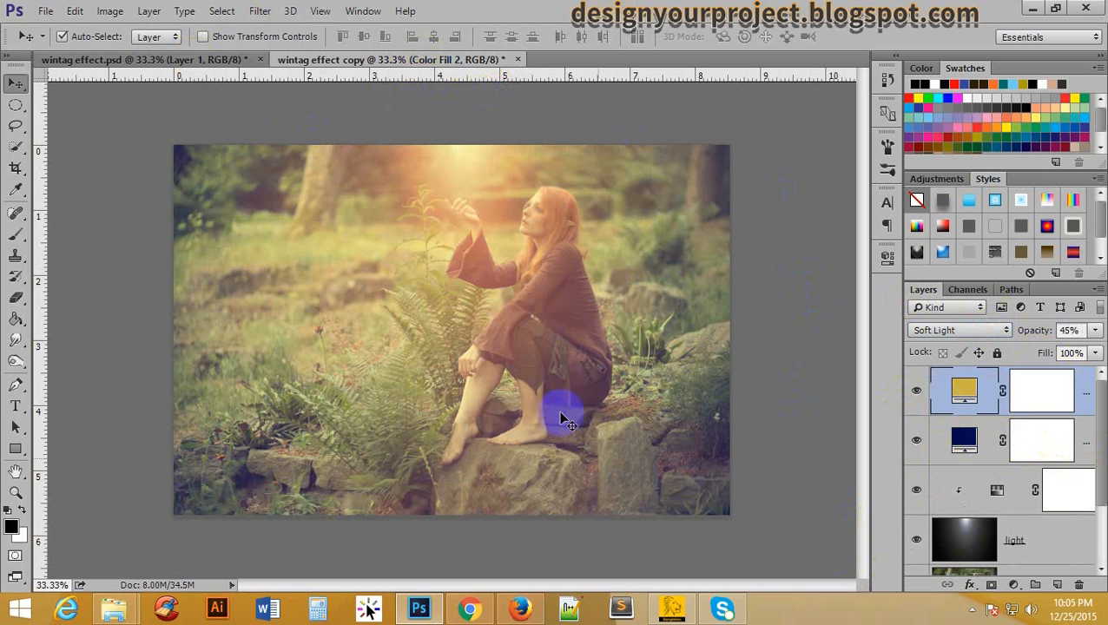
pyautogui.click(1016, 586)
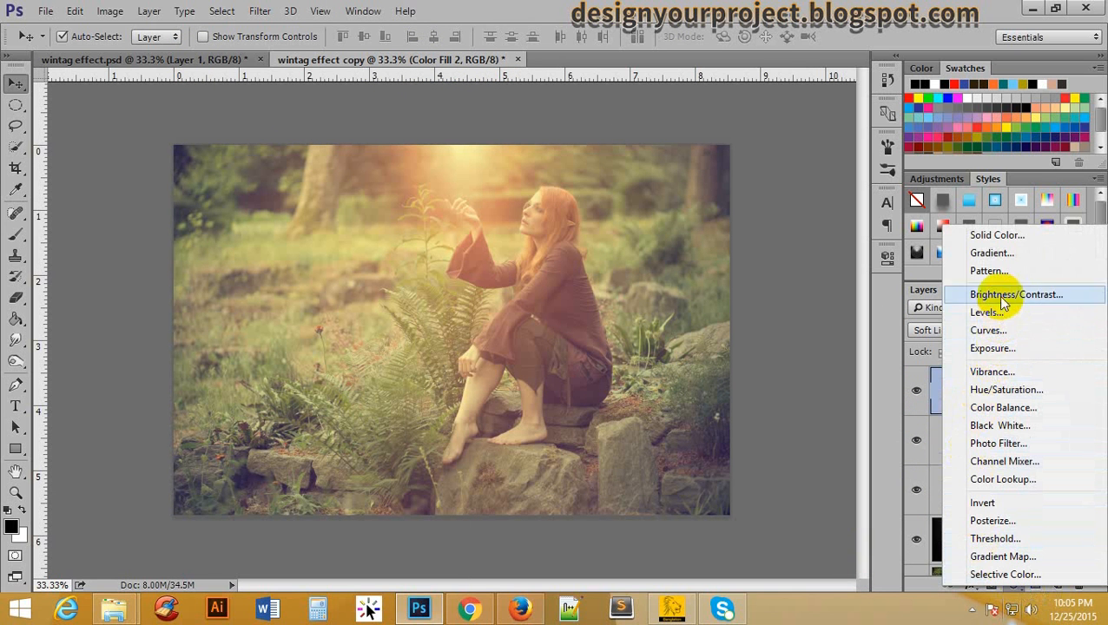
pyautogui.click(990, 371)
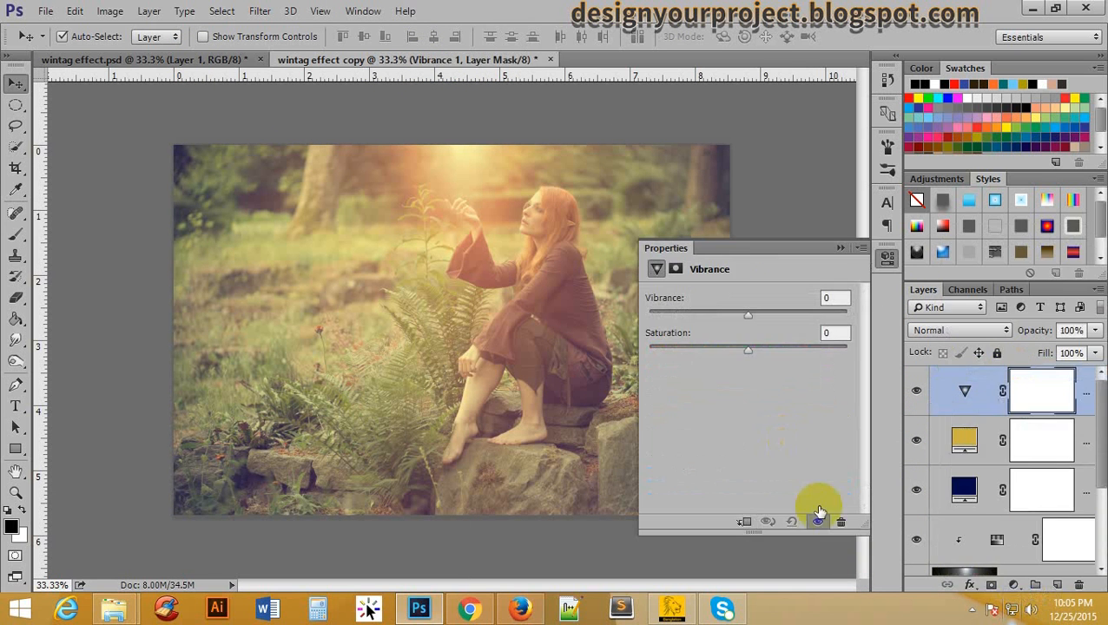
# Set the adjustment's vibrance to +60 and compare the photo with the Vibrance layer hidden and shown
pyautogui.moveTo(755, 318); pyautogui.dragTo(824, 323)
pyautogui.moveTo(823, 324); pyautogui.dragTo(829, 325)
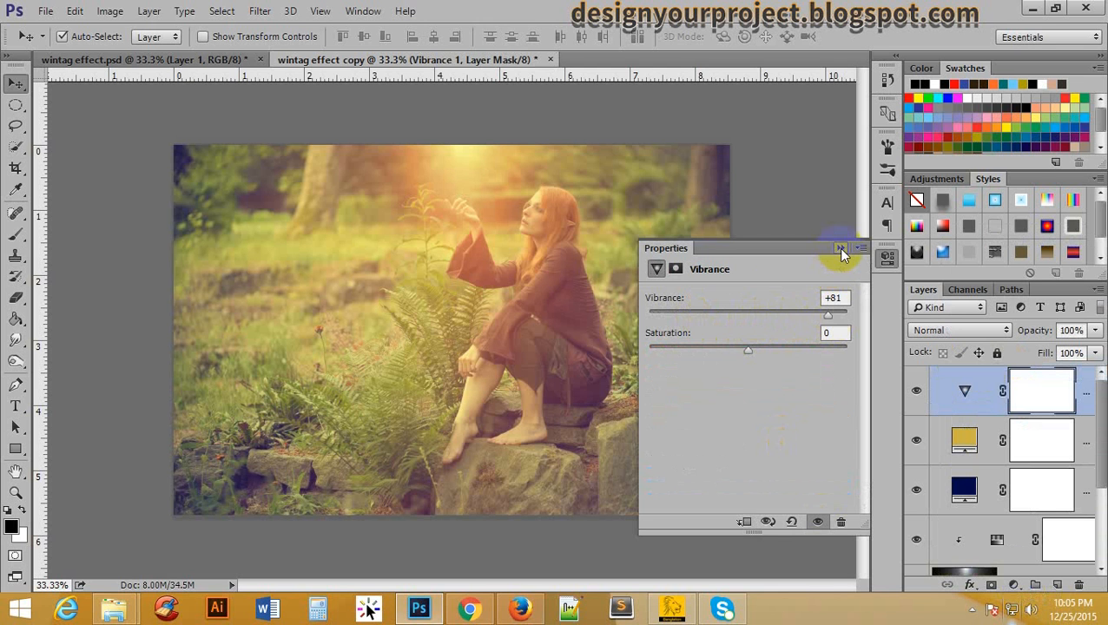
pyautogui.moveTo(827, 315); pyautogui.dragTo(807, 317)
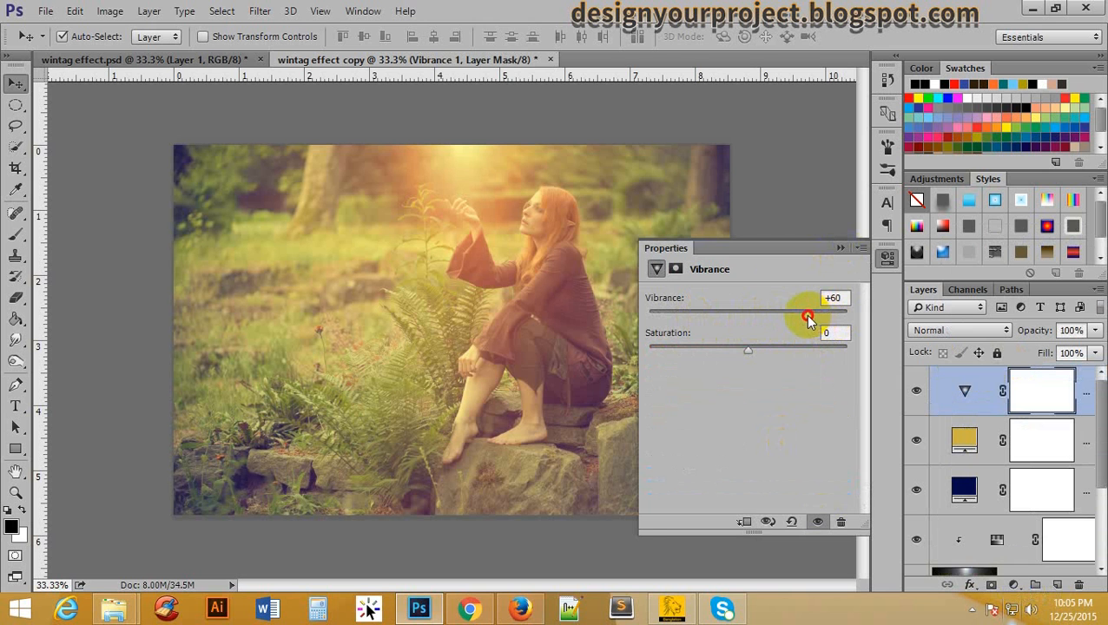
pyautogui.click(844, 250)
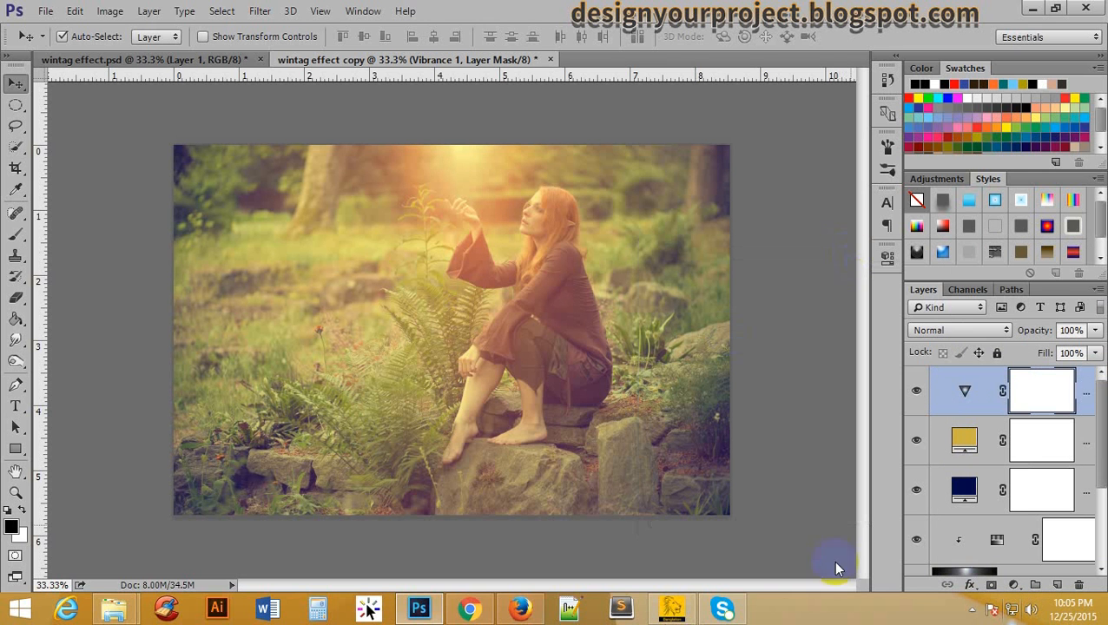
pyautogui.click(917, 392)
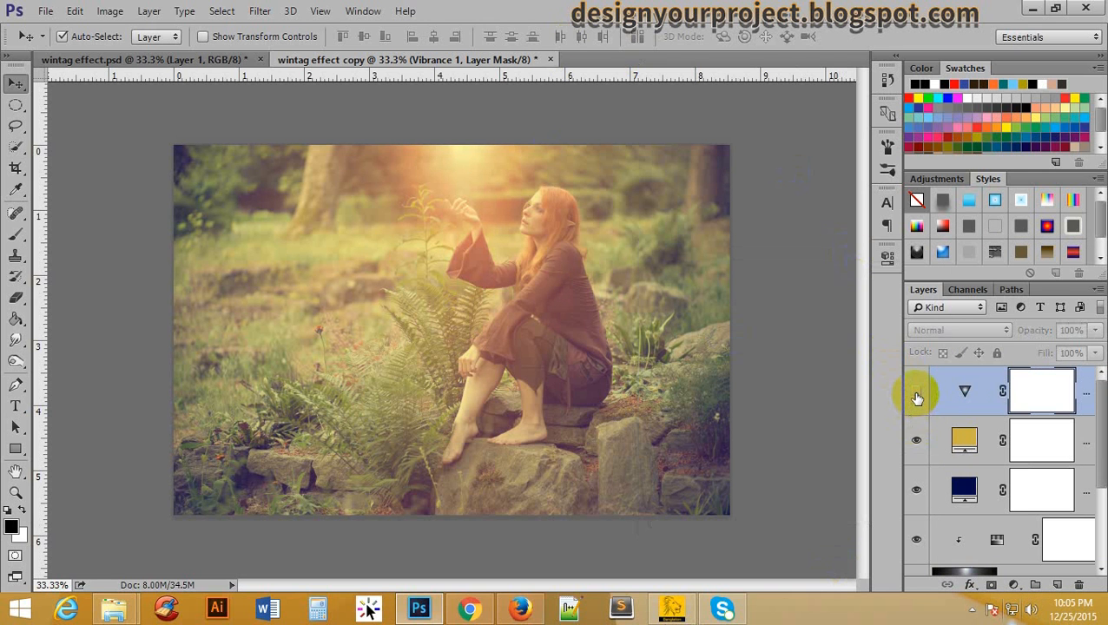
pyautogui.click(916, 392)
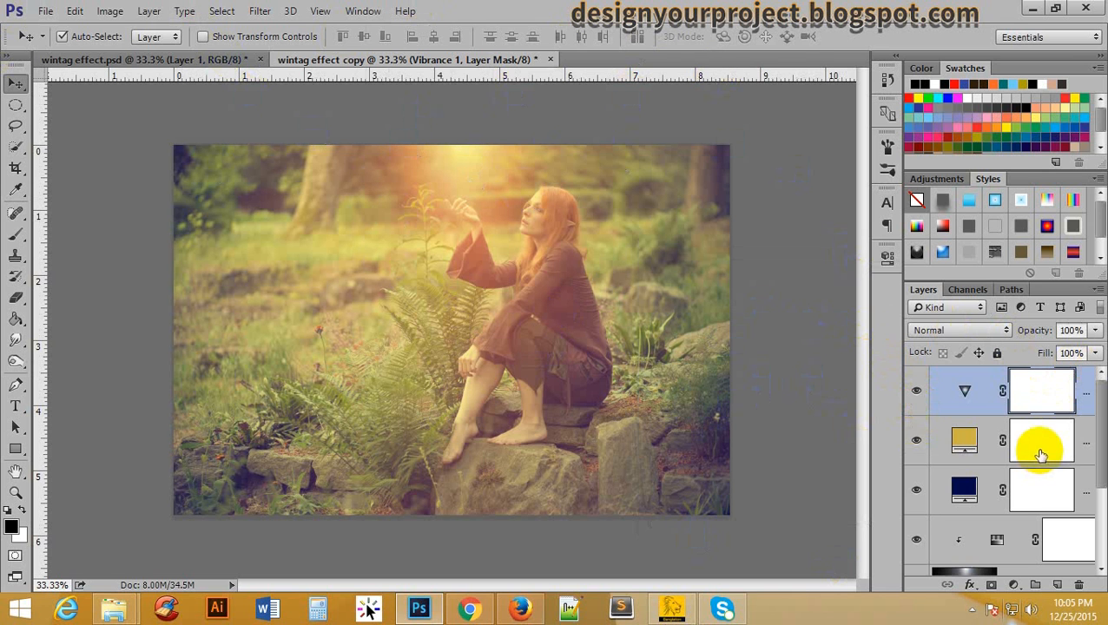
# Add a new layer above the Vibrance adjustment and apply the merged RGB image to it with Multiply blending, checking it hidden and shown
pyautogui.click(1057, 587)
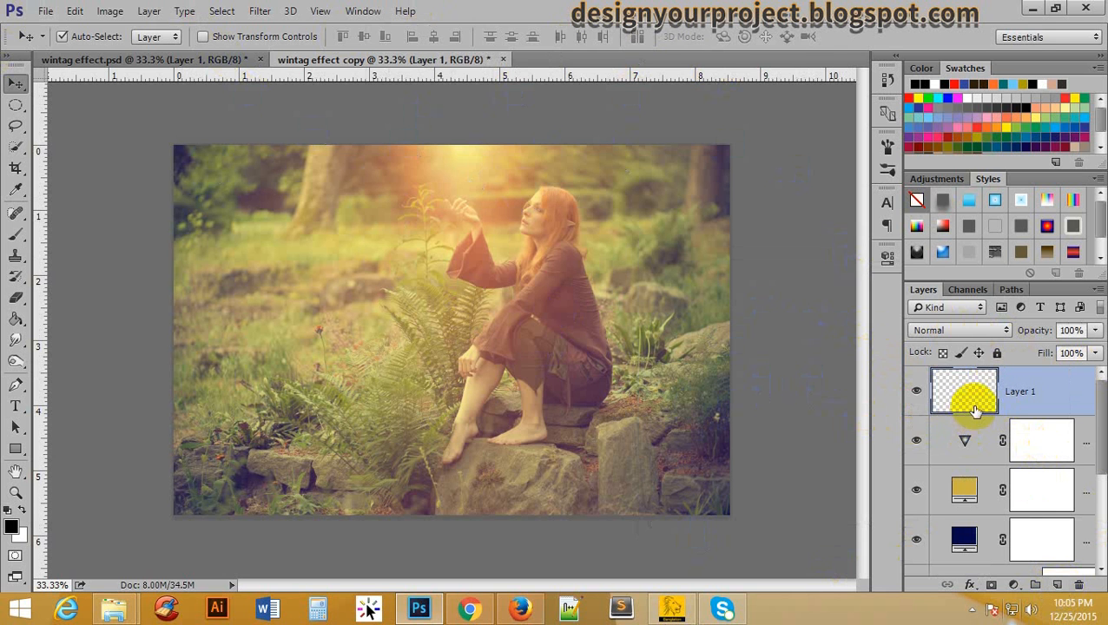
pyautogui.click(109, 10)
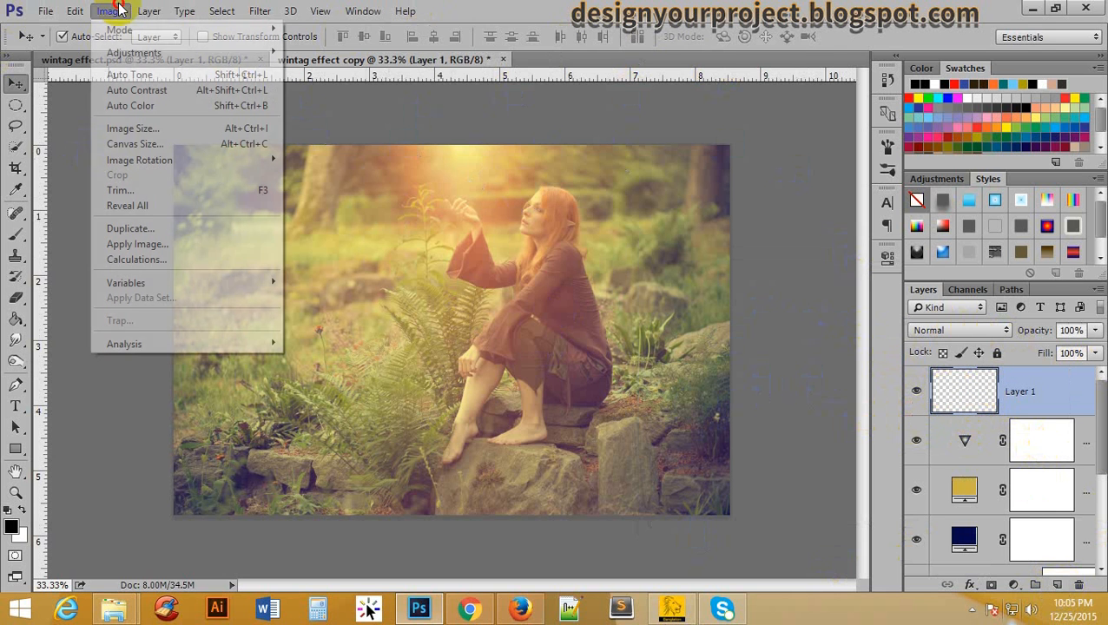
pyautogui.click(104, 244)
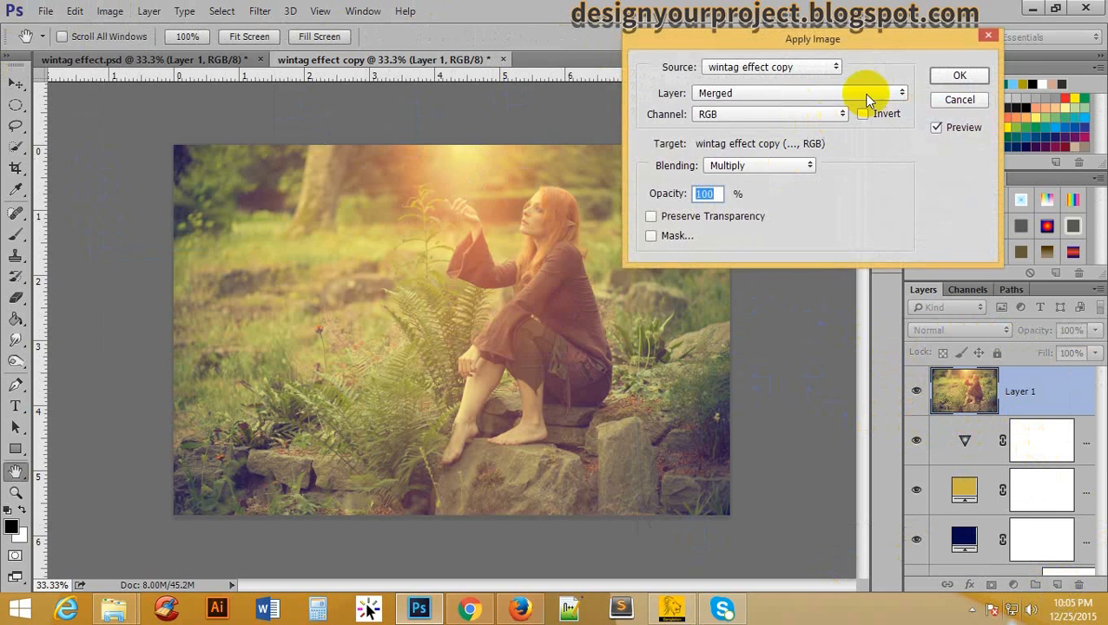
pyautogui.click(955, 83)
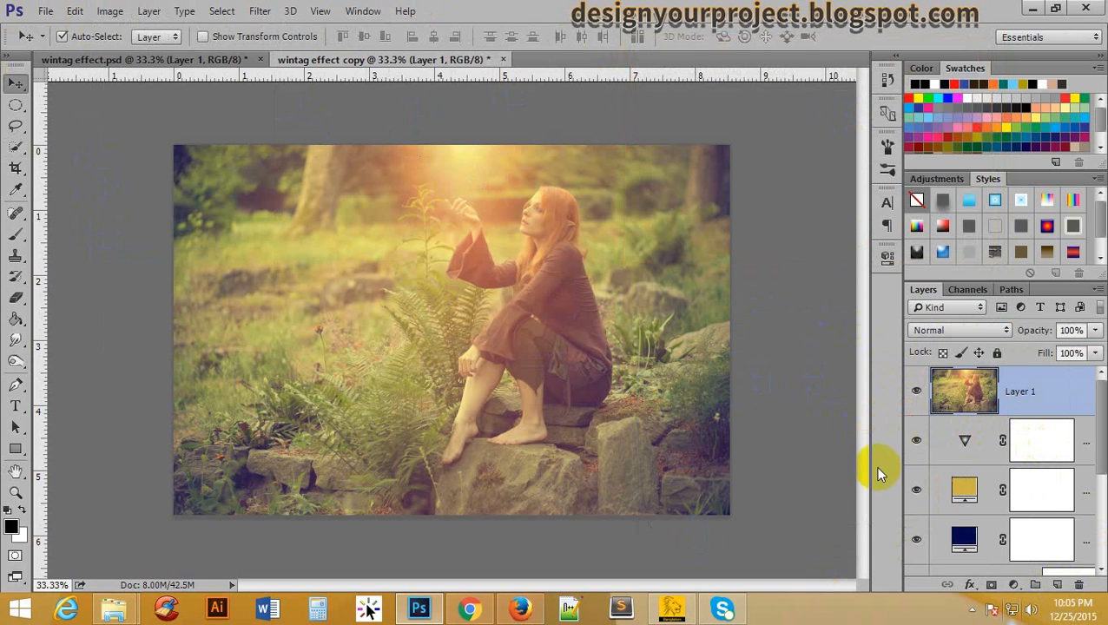
pyautogui.click(917, 391)
pyautogui.click(916, 390)
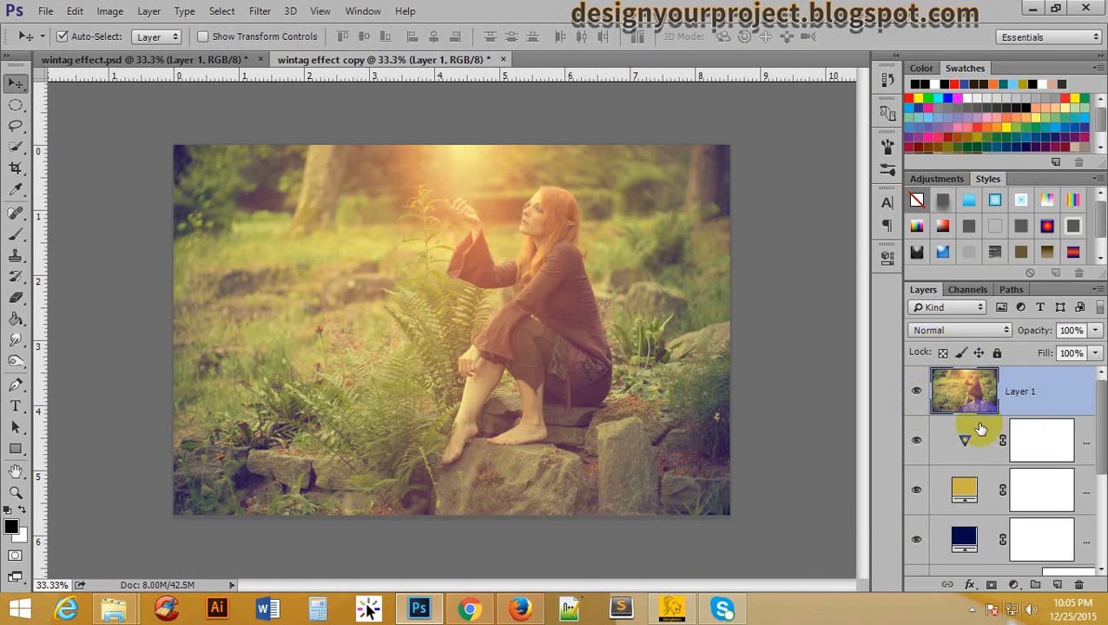
# Rename the merged image layer above the Vibrance adjustment to h
pyautogui.doubleClick(1032, 394)
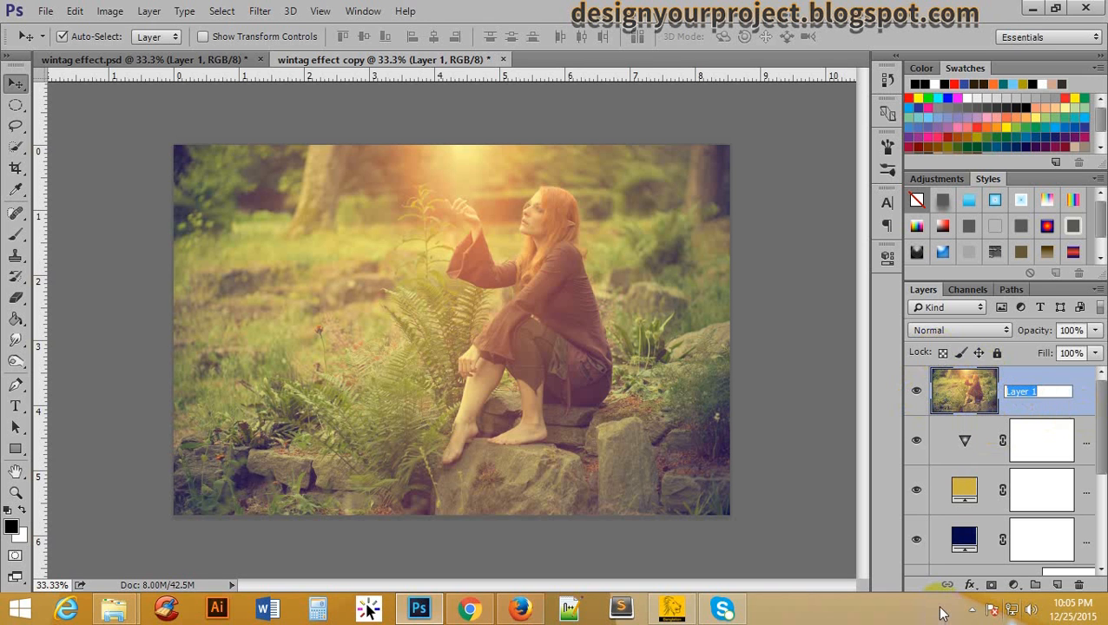
pyautogui.write('h')
pyautogui.press('Return')
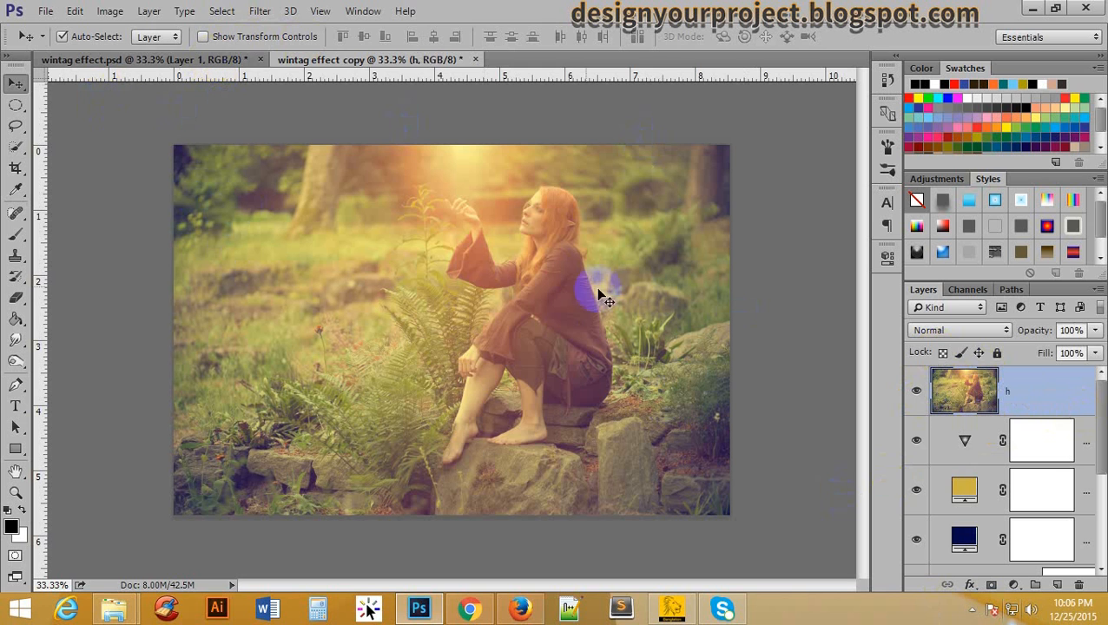
# Apply a High Pass filter with a 6 pixel radius to layer h and set its blend mode to Soft Light
pyautogui.click(249, 11)
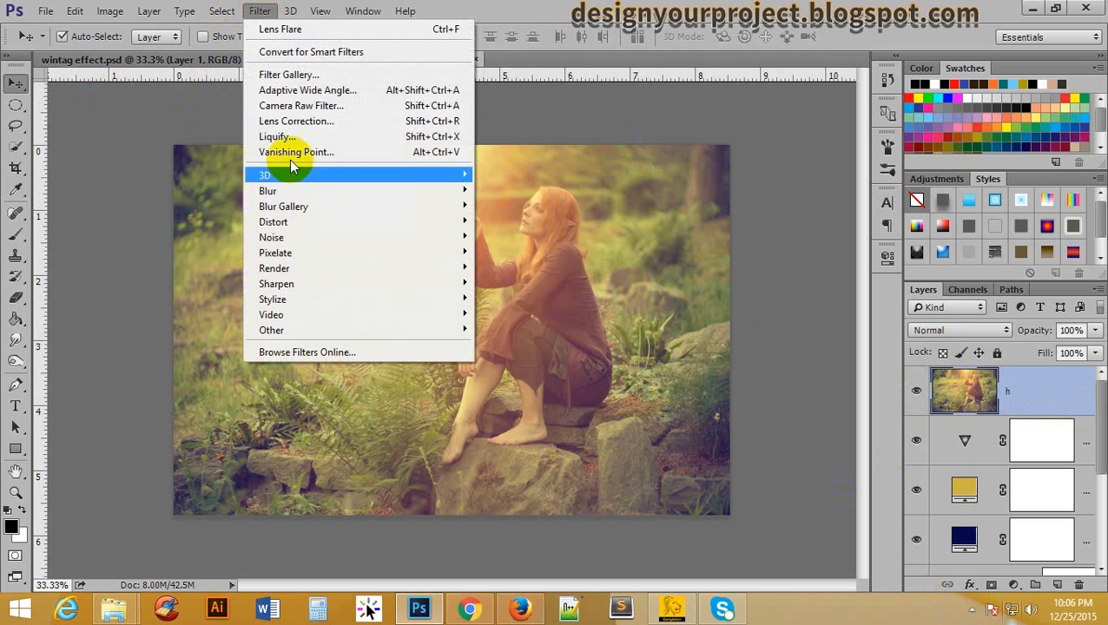
pyautogui.moveTo(300, 331)
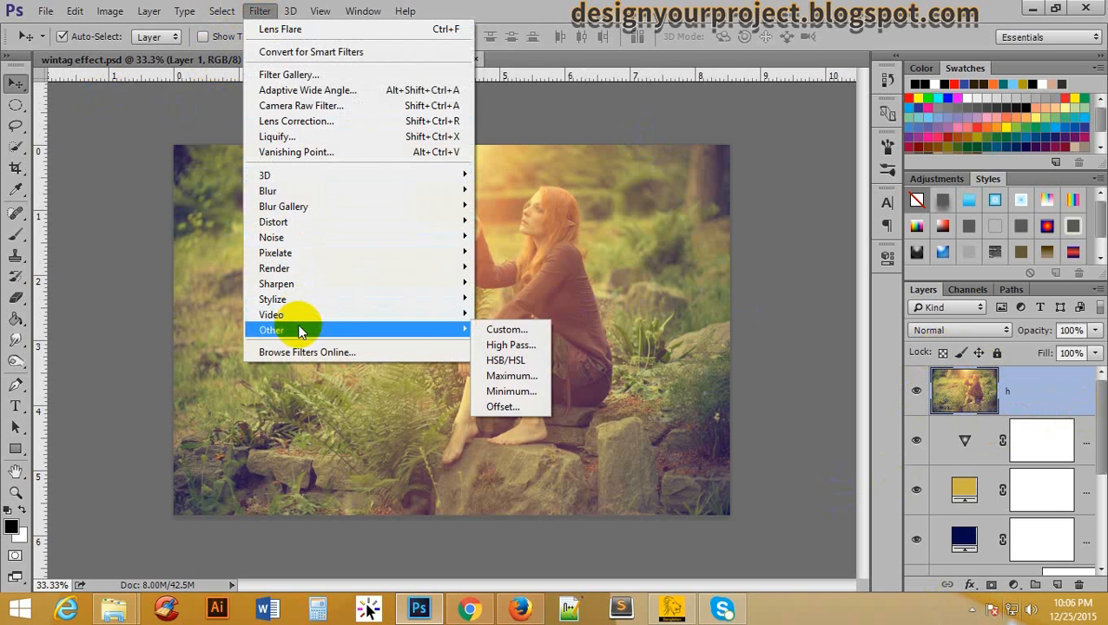
pyautogui.click(512, 347)
pyautogui.moveTo(606, 102); pyautogui.dragTo(560, 47)
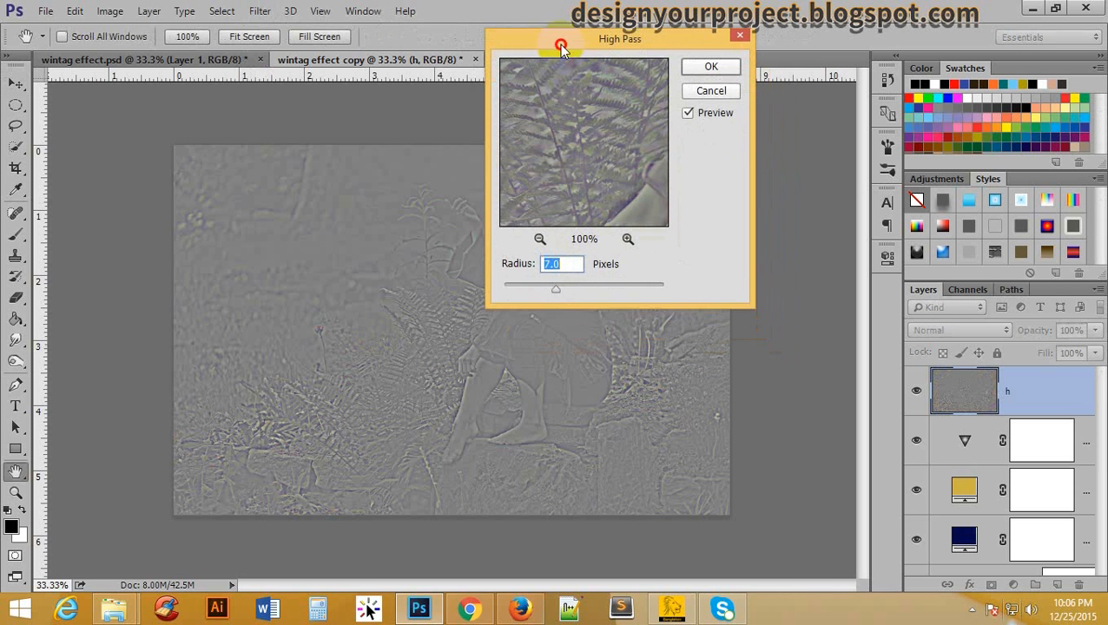
pyautogui.moveTo(556, 39); pyautogui.dragTo(637, 14)
pyautogui.click(637, 262)
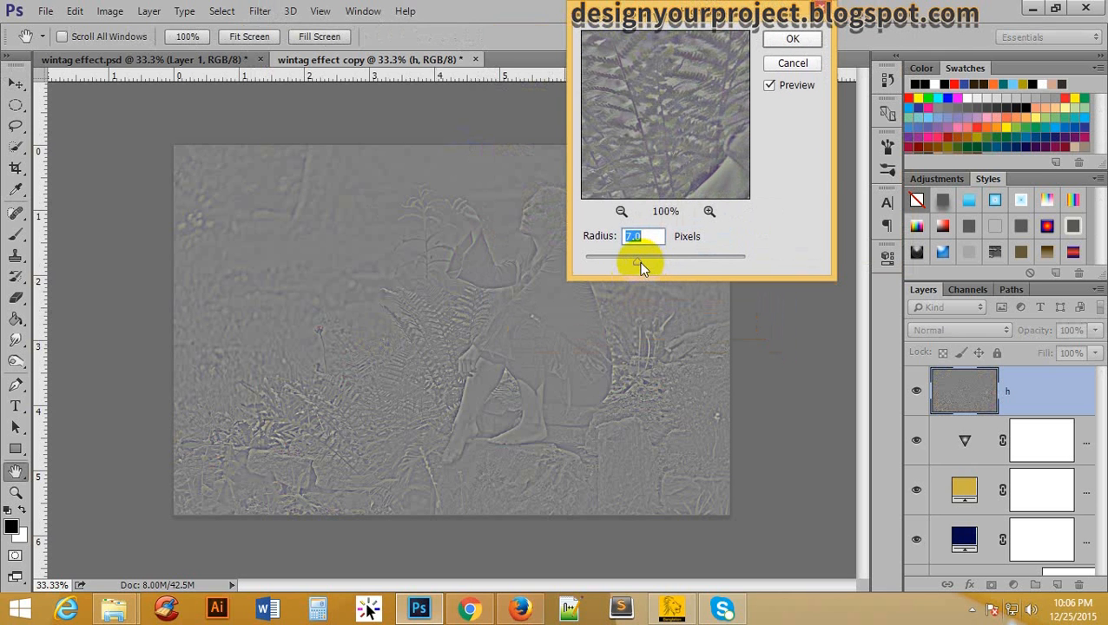
pyautogui.moveTo(622, 263)
pyautogui.mouseDown()
pyautogui.moveTo(669, 261)
pyautogui.moveTo(638, 255)
pyautogui.mouseUp()
pyautogui.write('6')
pyautogui.click(793, 39)
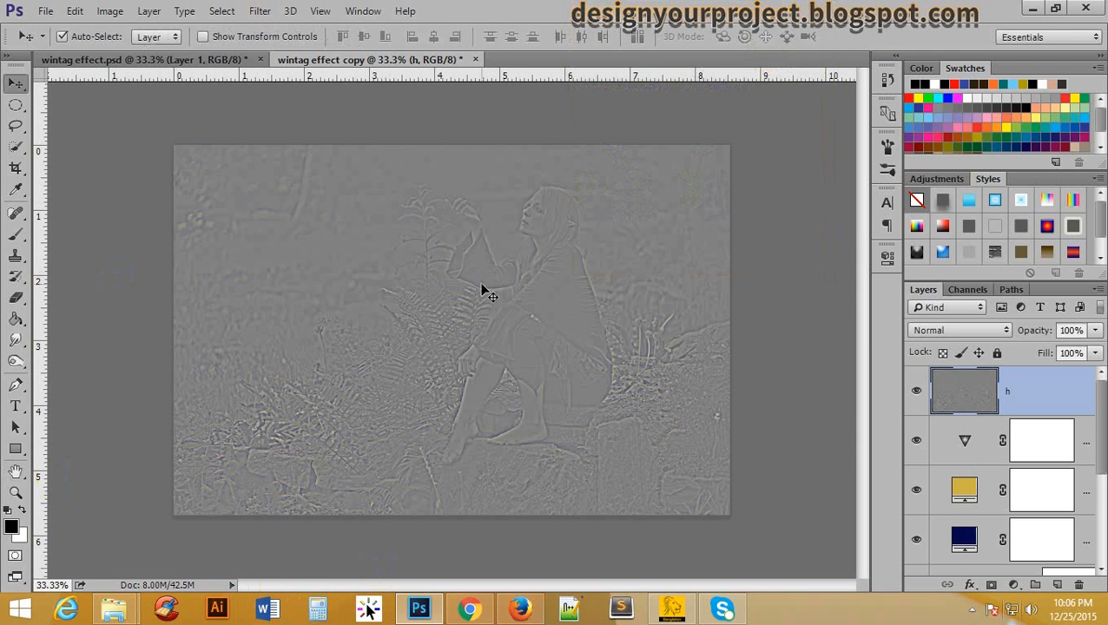
pyautogui.click(951, 334)
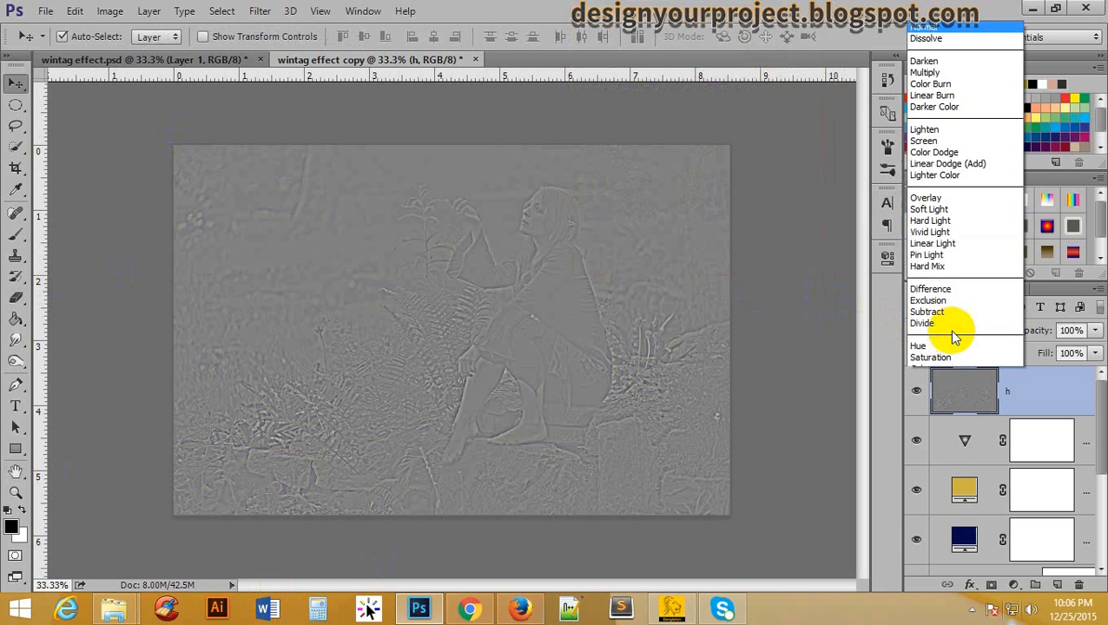
pyautogui.click(949, 188)
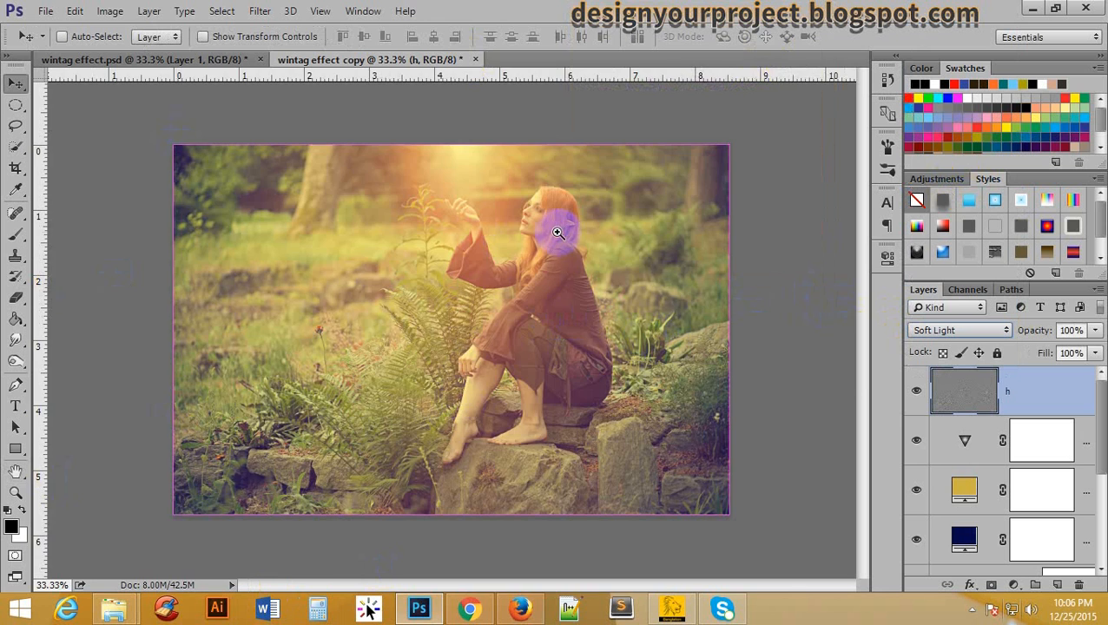
# Examine the woman's face and hair up close, comparing the sharpness with layer h hidden and shown
pyautogui.hotkey('ctrl', 'space')
pyautogui.click(521, 231)
pyautogui.click(500, 232)
pyautogui.click(514, 233)
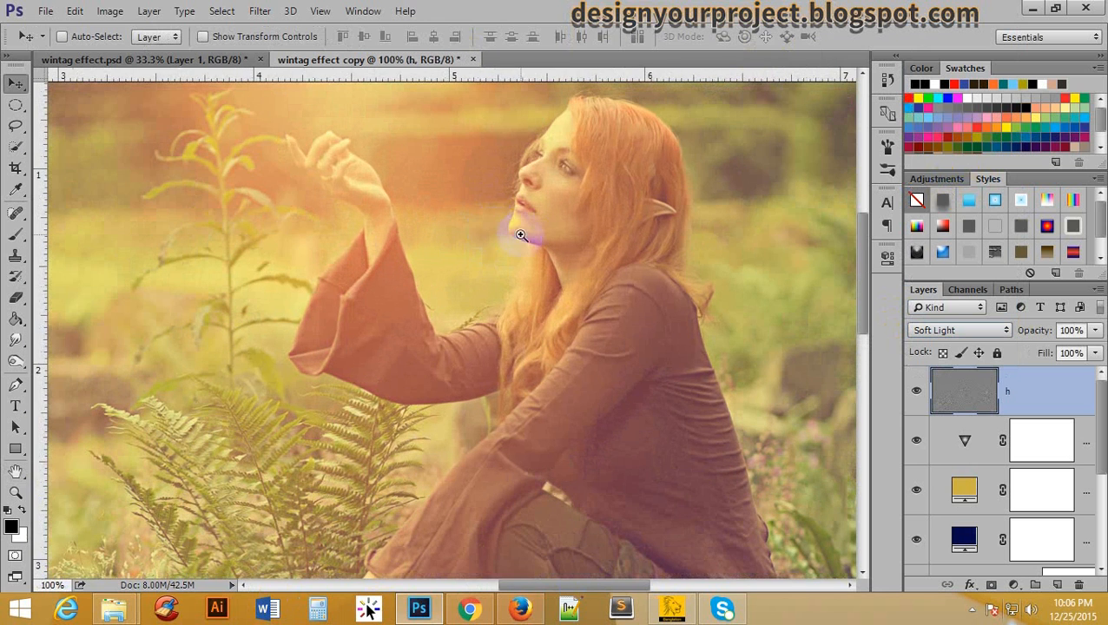
pyautogui.click(567, 222)
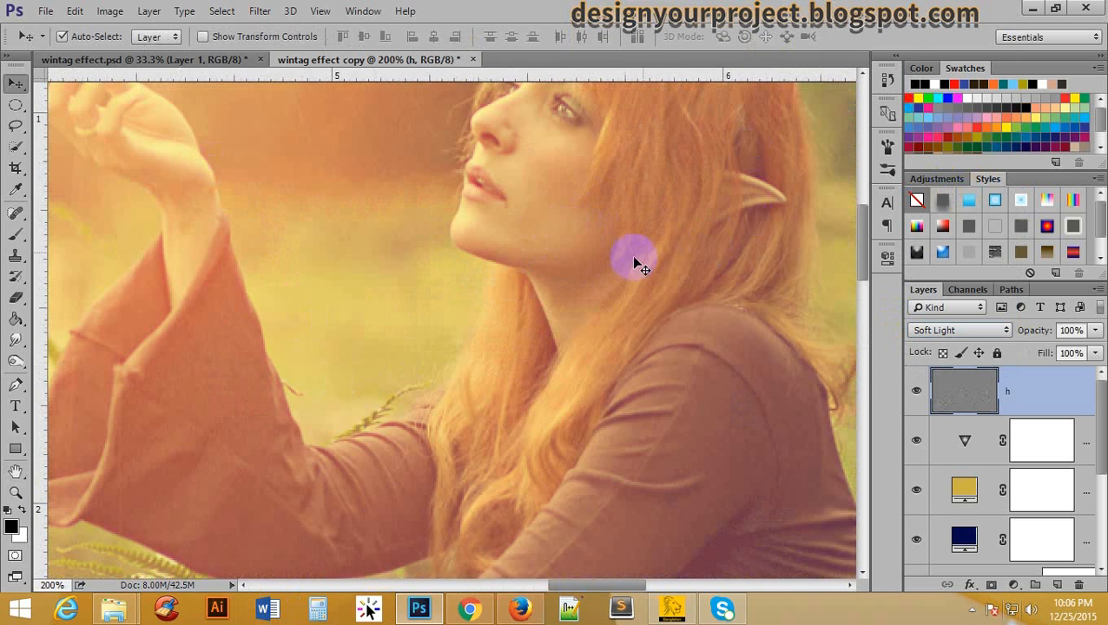
pyautogui.scroll(3, 560, 211)
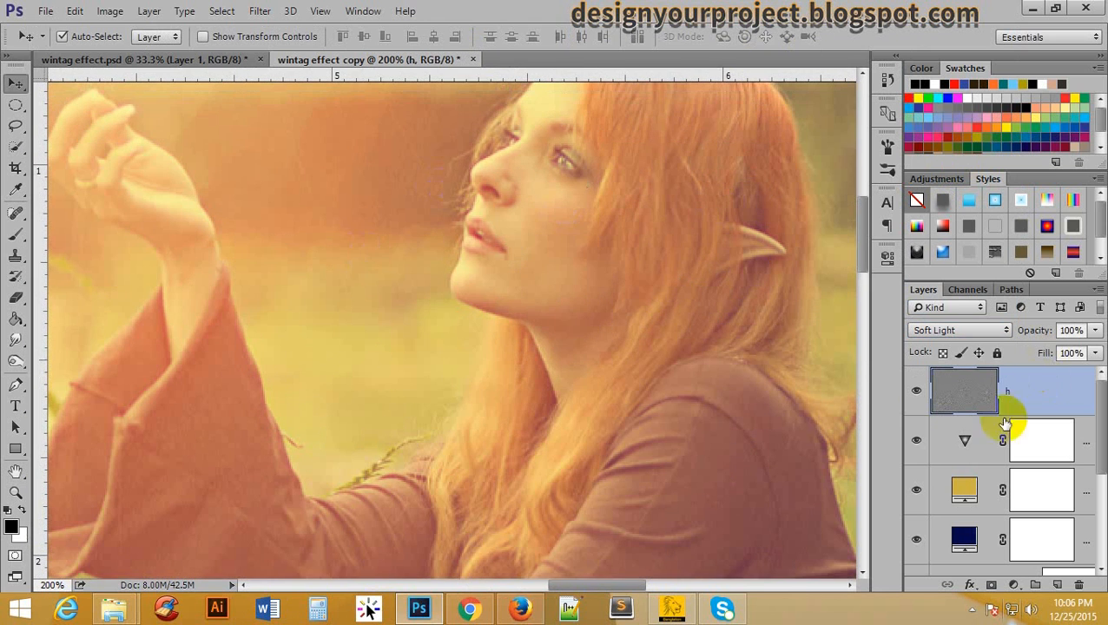
pyautogui.click(918, 390)
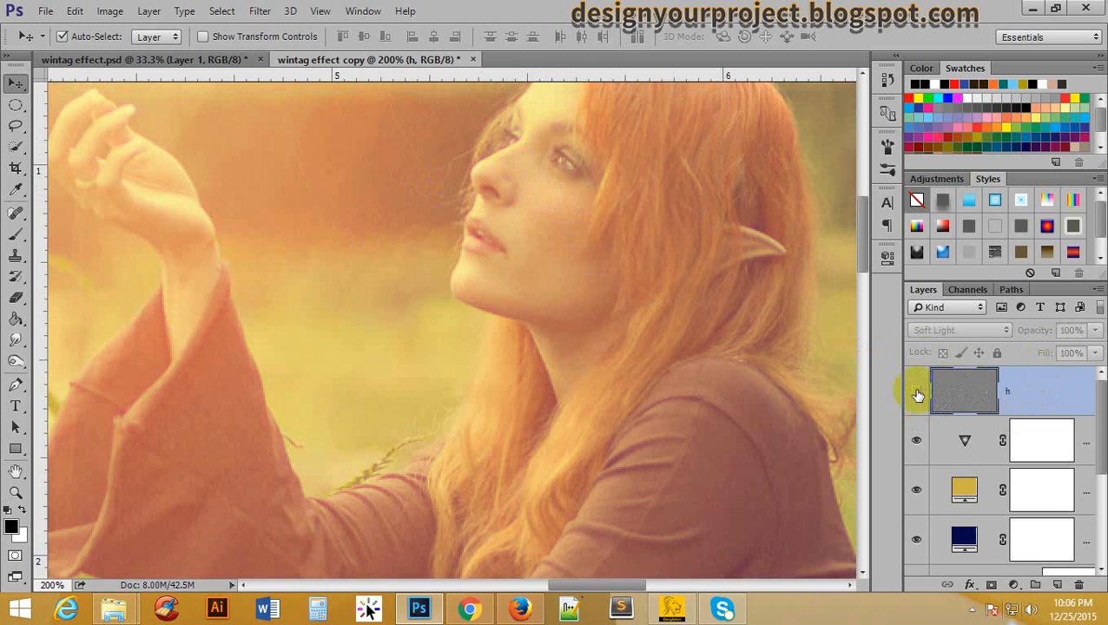
pyautogui.click(918, 393)
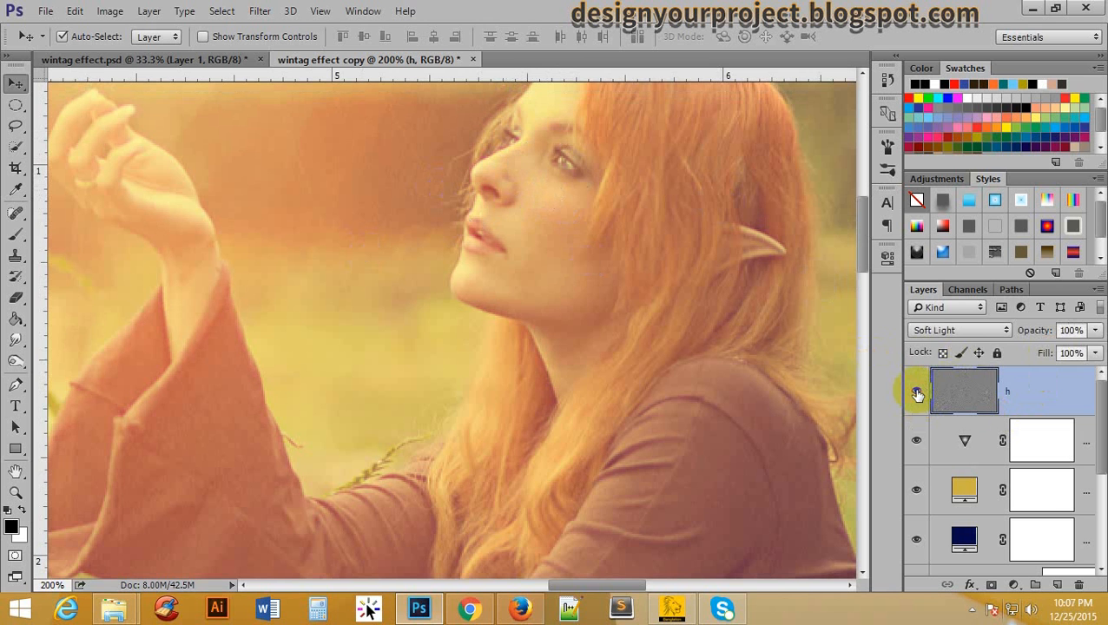
pyautogui.click(918, 394)
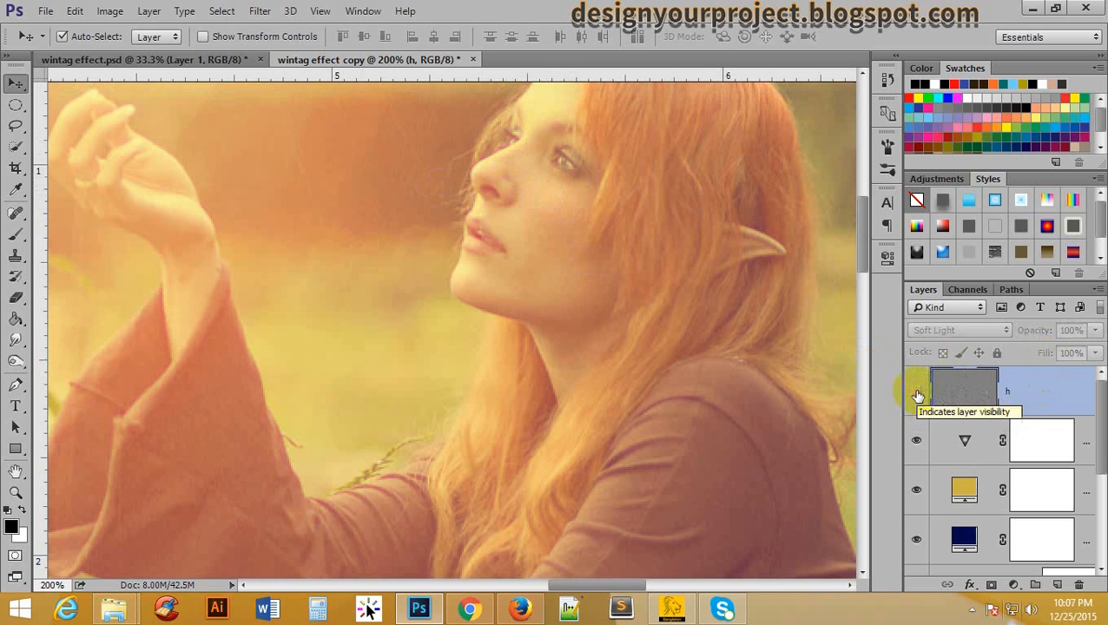
pyautogui.click(918, 395)
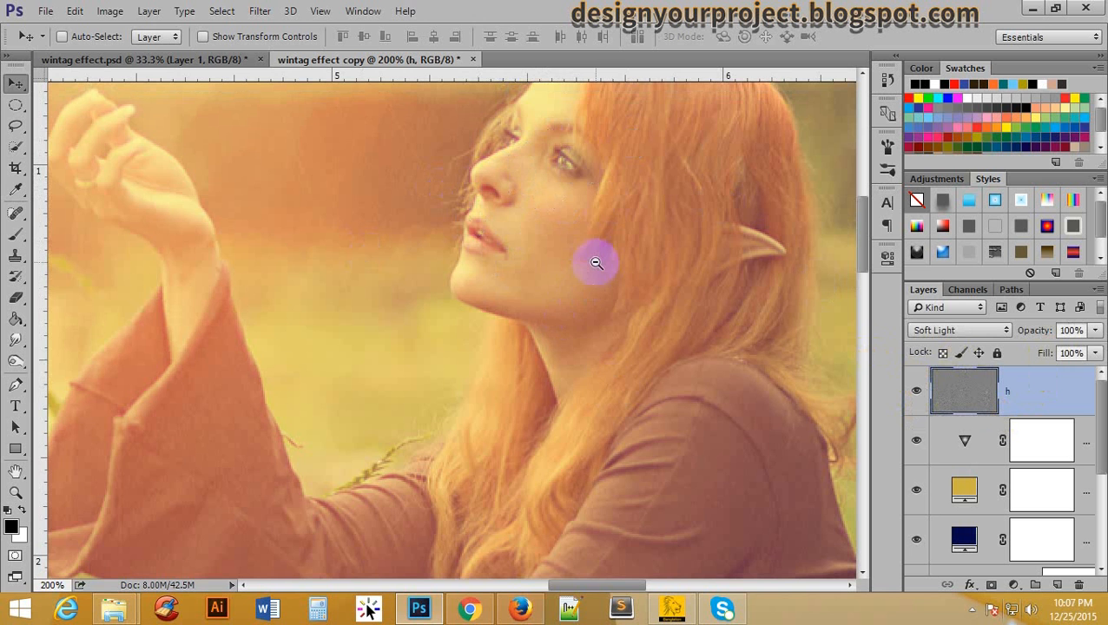
# Compare the wider view of the photo with layer h hidden and shown
pyautogui.scroll(-3, 565, 322)
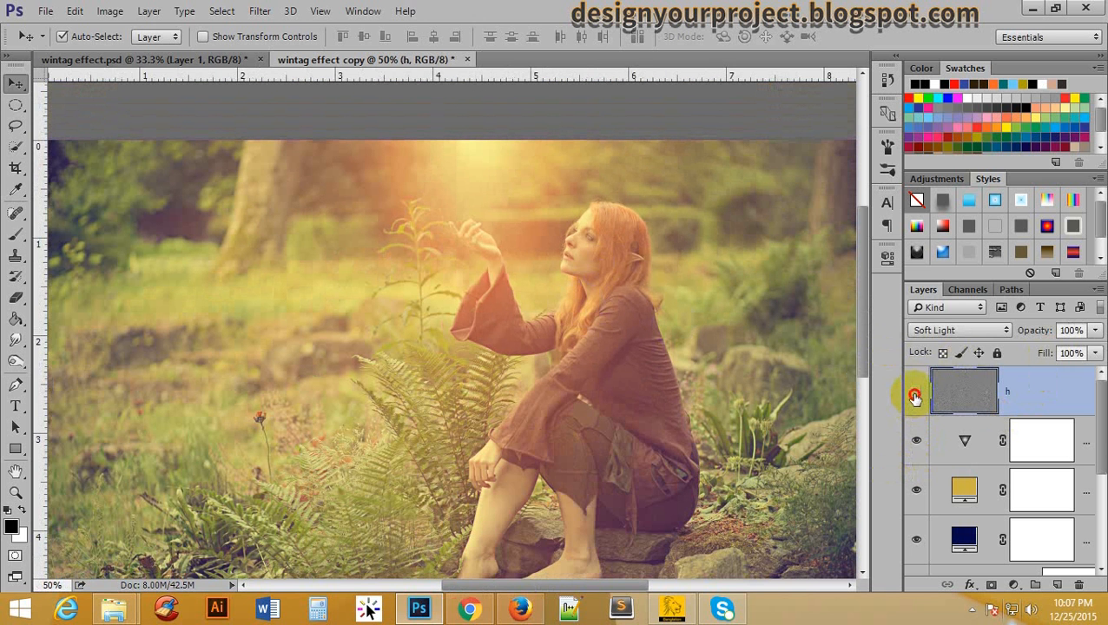
pyautogui.click(916, 393)
pyautogui.click(916, 393)
pyautogui.click(917, 393)
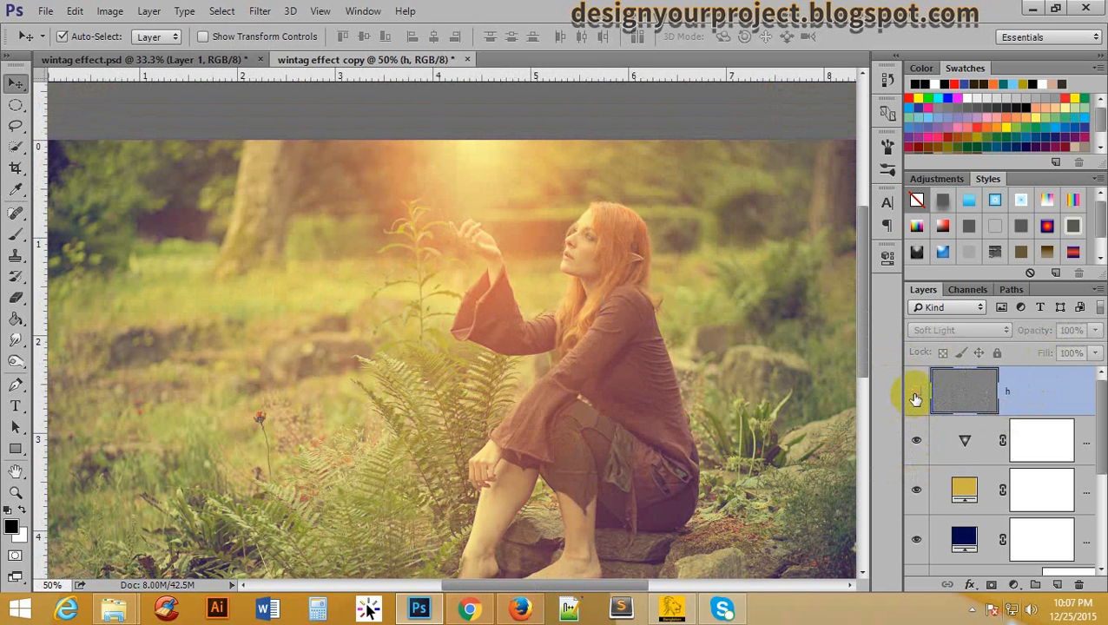
pyautogui.click(916, 393)
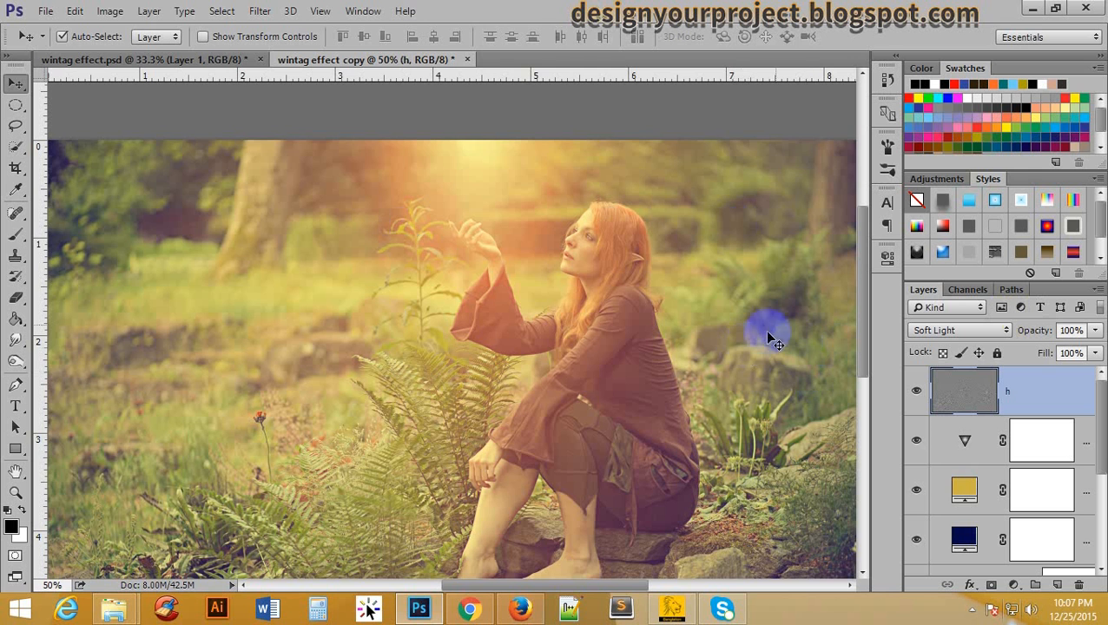
pyautogui.scroll(-1, 647, 261)
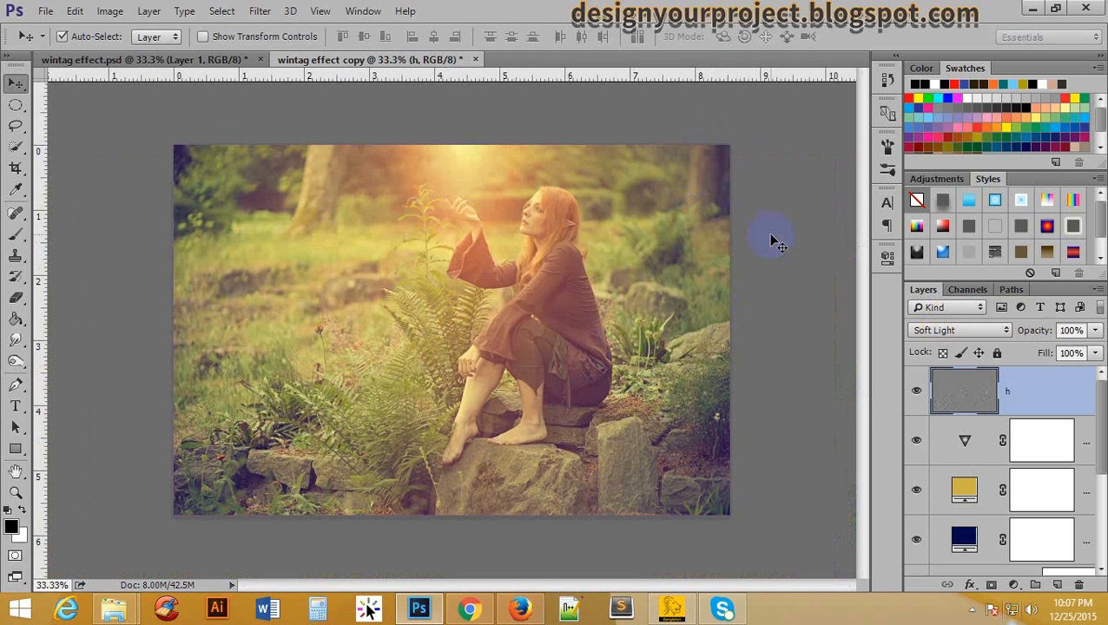
# Add a Brightness/Contrast adjustment layer above layer h and moderately raise its brightness
pyautogui.click(1016, 585)
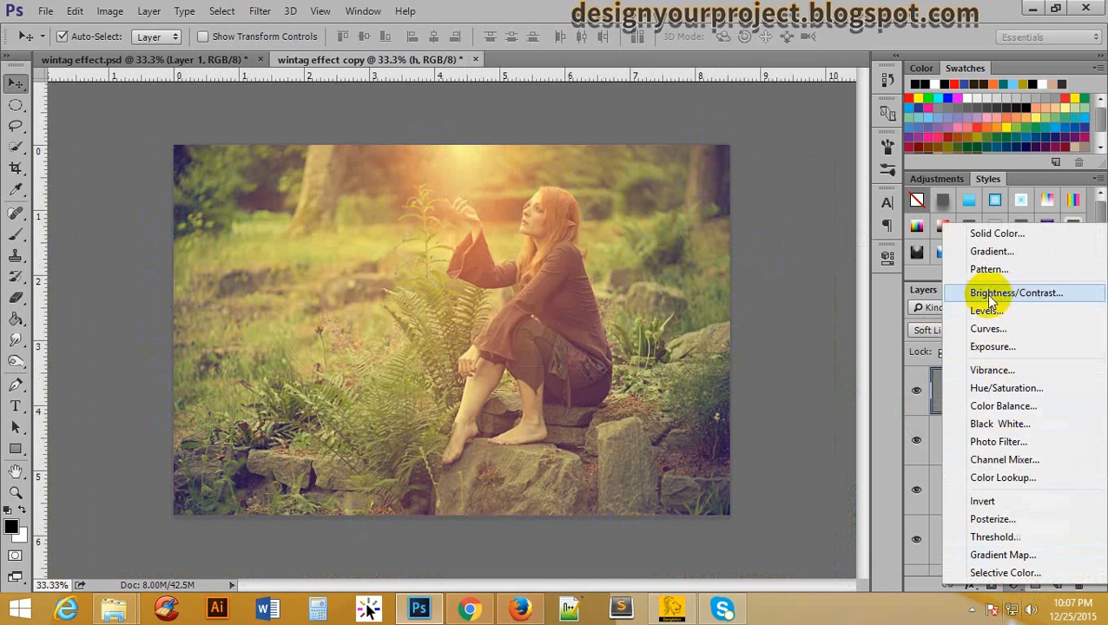
pyautogui.click(1023, 295)
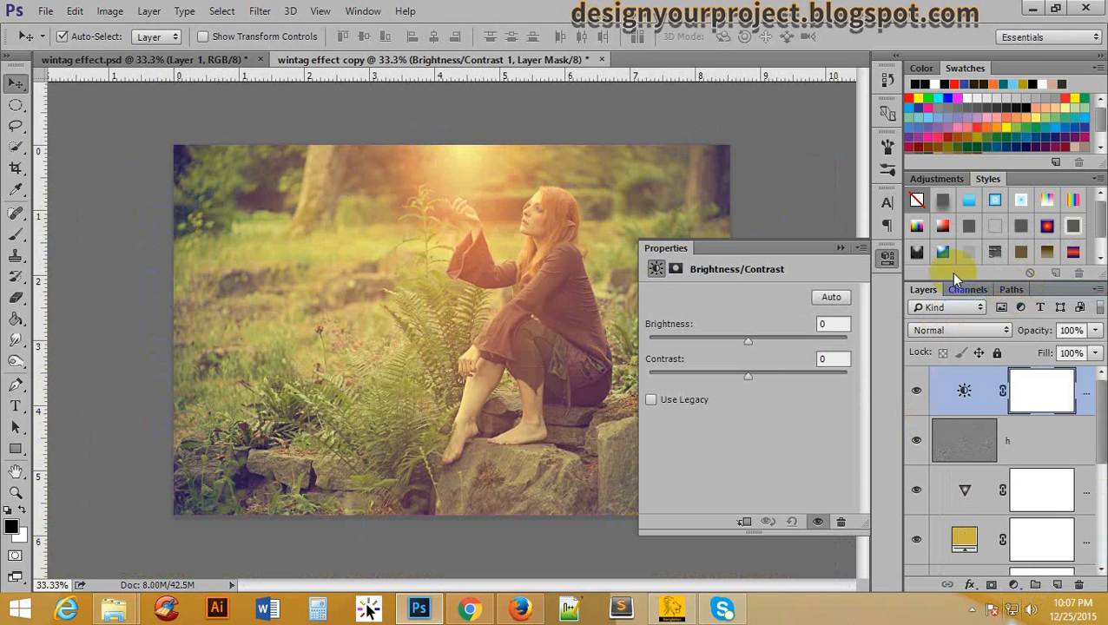
pyautogui.moveTo(744, 339); pyautogui.dragTo(770, 340)
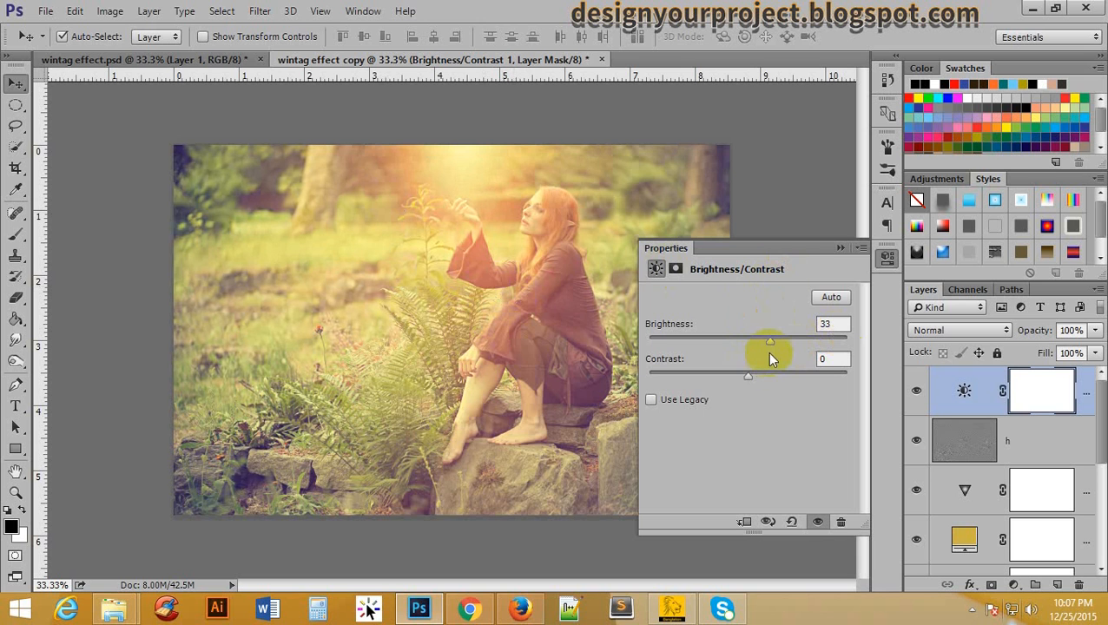
pyautogui.moveTo(770, 348); pyautogui.dragTo(776, 347)
pyautogui.click(840, 247)
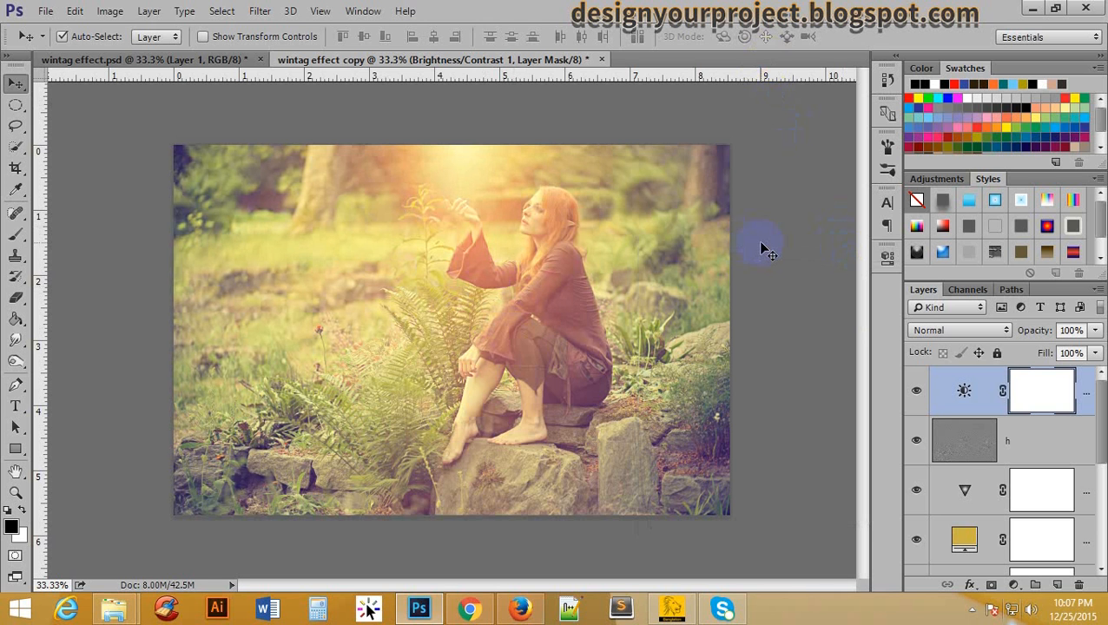
# Paint black along the left, bottom and right edges of the Brightness/Contrast mask with a 700 px brush at 0% hardness
pyautogui.click(13, 528)
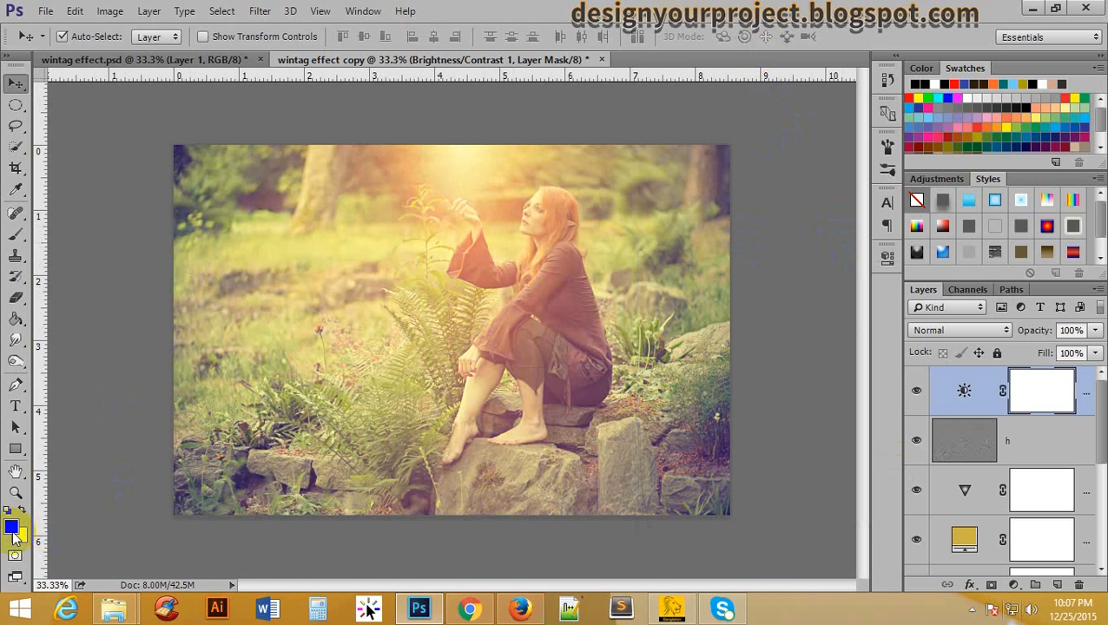
pyautogui.click(8, 510)
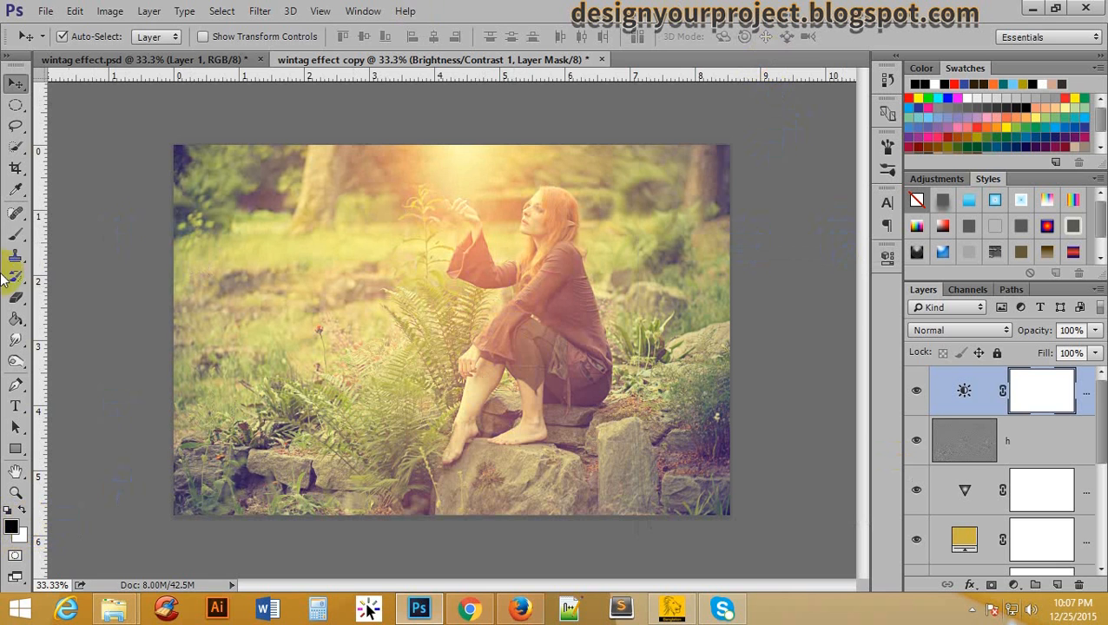
pyautogui.click(15, 236)
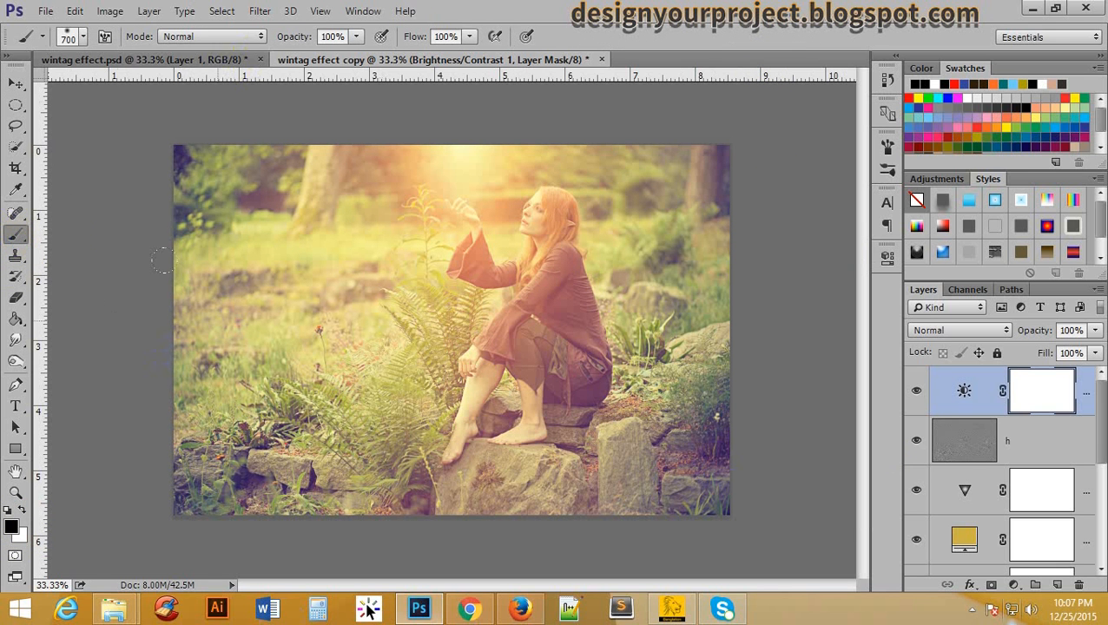
pyautogui.click(90, 43)
pyautogui.click(83, 36)
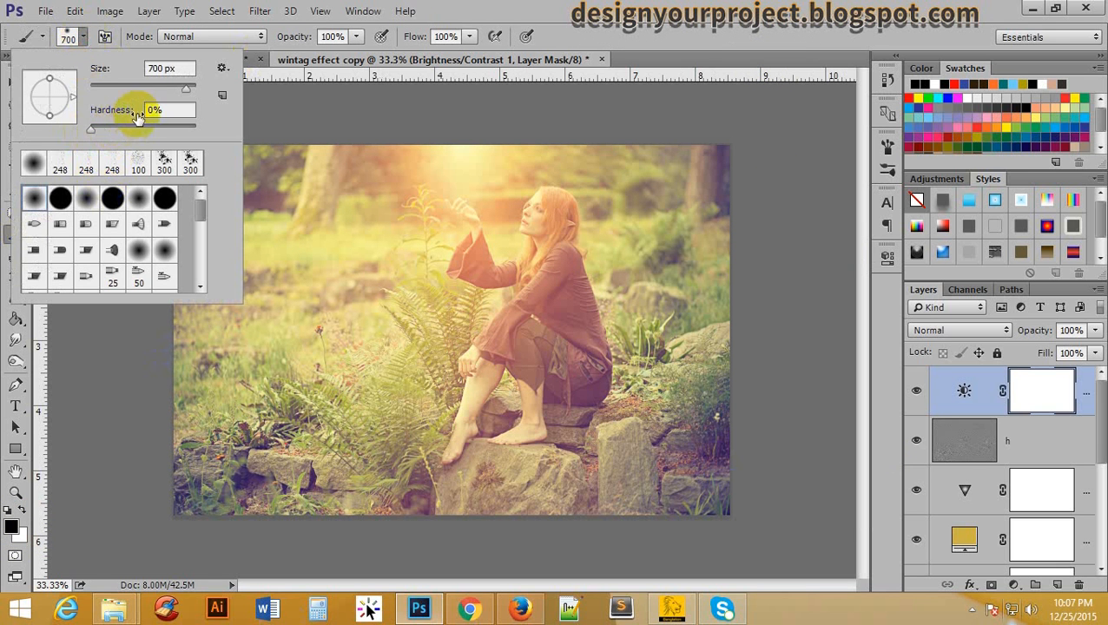
pyautogui.doubleClick(609, 19)
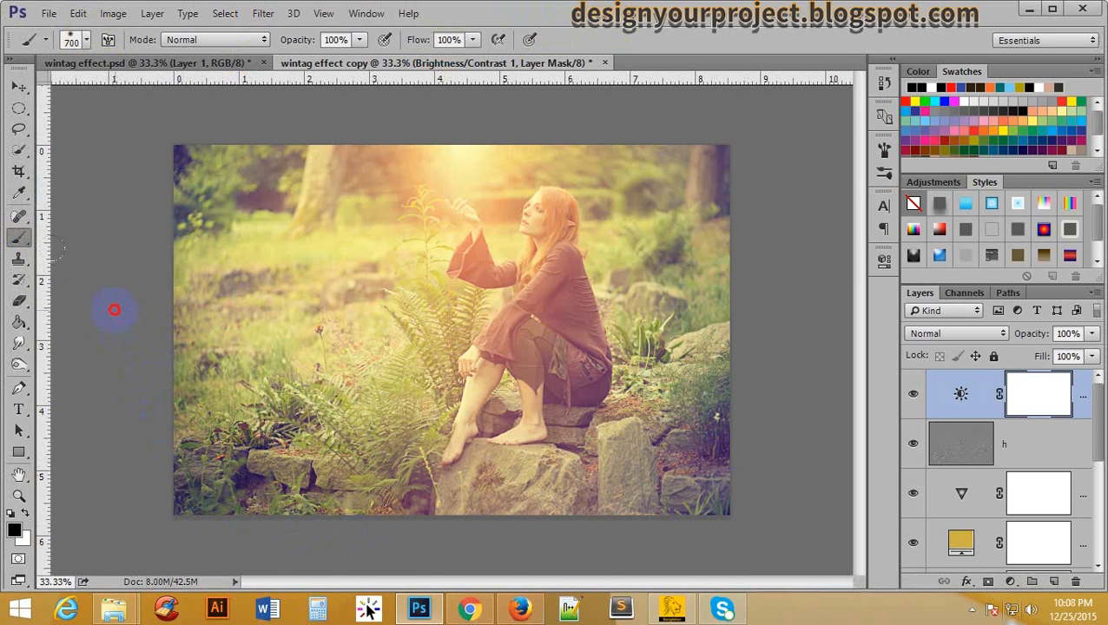
pyautogui.moveTo(608, 543)
pyautogui.mouseDown()
pyautogui.moveTo(732, 536)
pyautogui.moveTo(771, 331)
pyautogui.moveTo(771, 178)
pyautogui.moveTo(754, 399)
pyautogui.moveTo(633, 528)
pyautogui.moveTo(286, 538)
pyautogui.mouseUp()
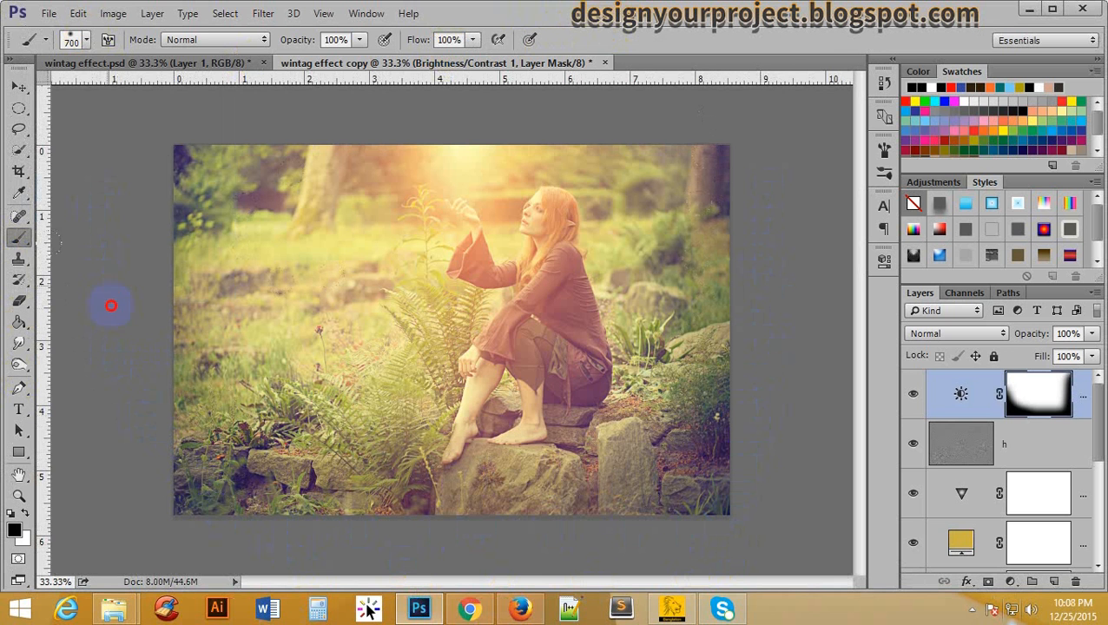
# Paint black over the lower-left edge of the Brightness/Contrast mask, and compare the photo with that adjustment hidden and shown
pyautogui.moveTo(174, 424)
pyautogui.mouseDown()
pyautogui.moveTo(280, 511)
pyautogui.moveTo(301, 506)
pyautogui.moveTo(307, 521)
pyautogui.moveTo(362, 528)
pyautogui.moveTo(240, 524)
pyautogui.mouseUp()
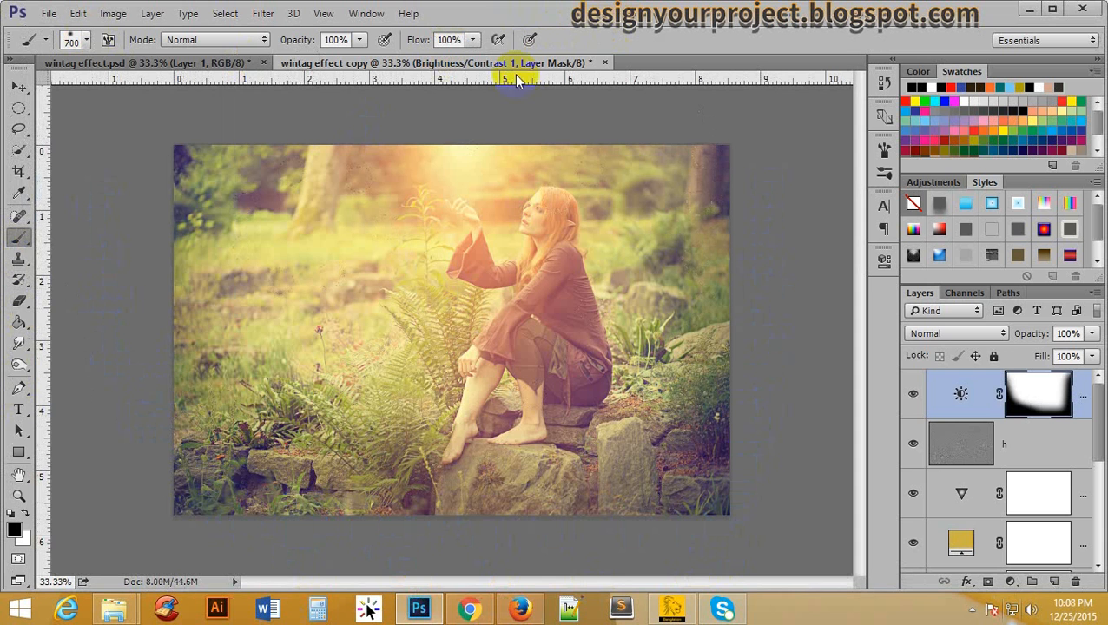
pyautogui.click(915, 398)
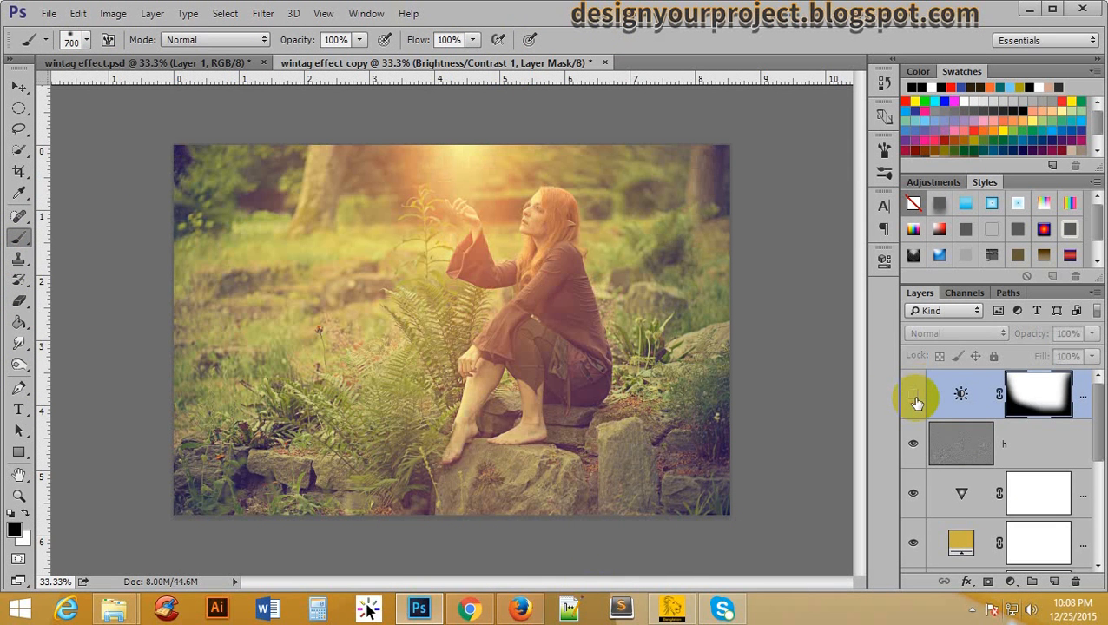
pyautogui.click(914, 398)
pyautogui.click(915, 398)
pyautogui.click(915, 398)
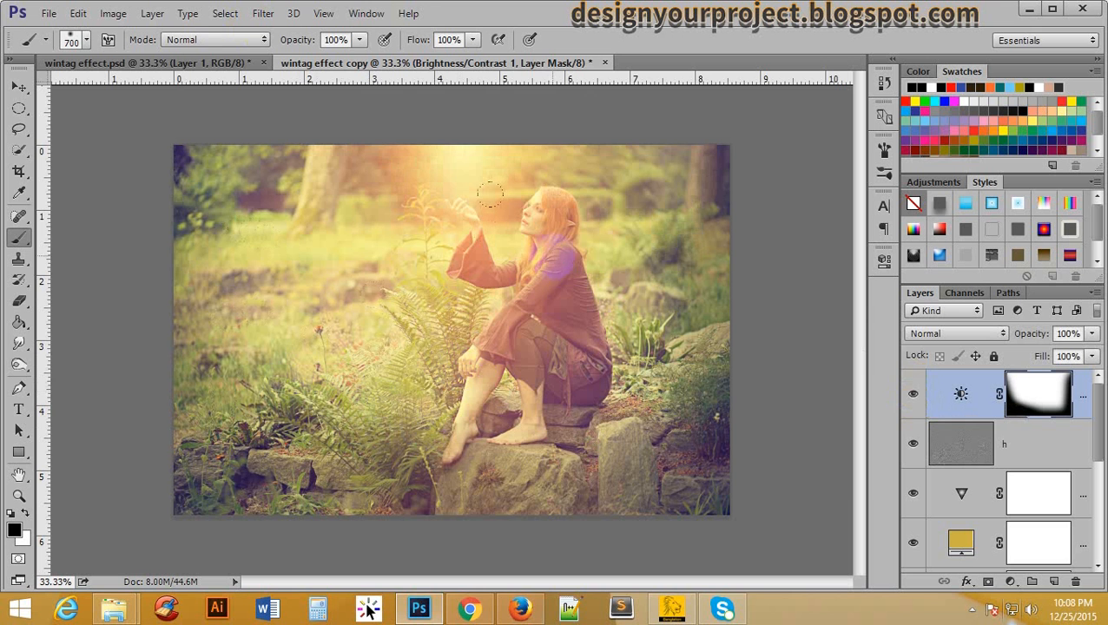
pyautogui.scroll(1, 541, 240)
pyautogui.scroll(-2, 540, 238)
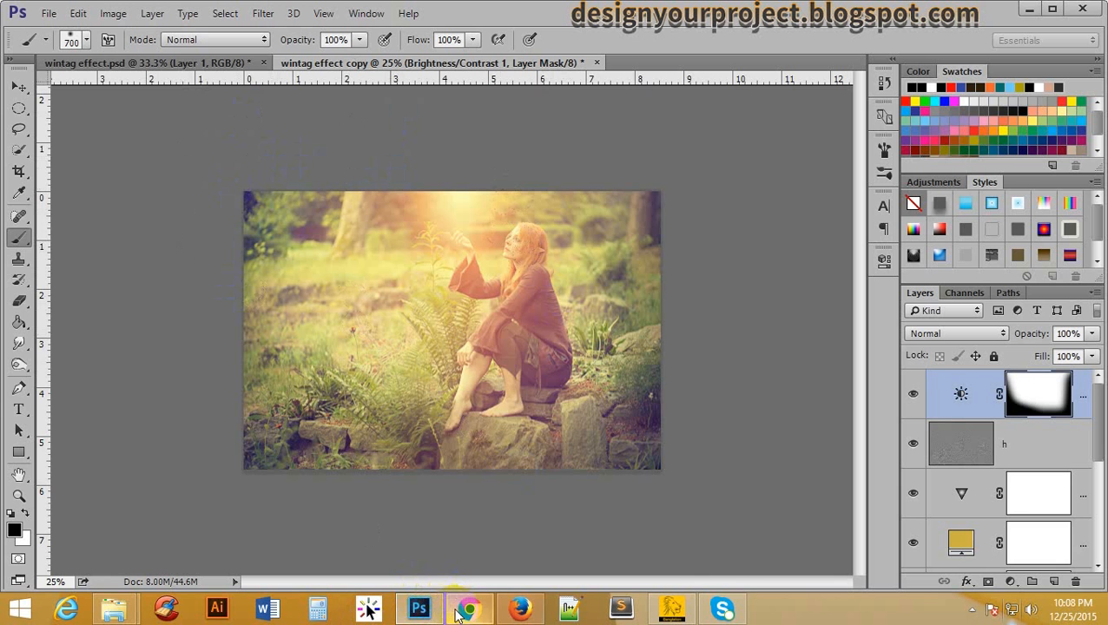
# Switch to Chrome and open DeviantArt's Photography section from the Google results for deviantart
pyautogui.click(466, 610)
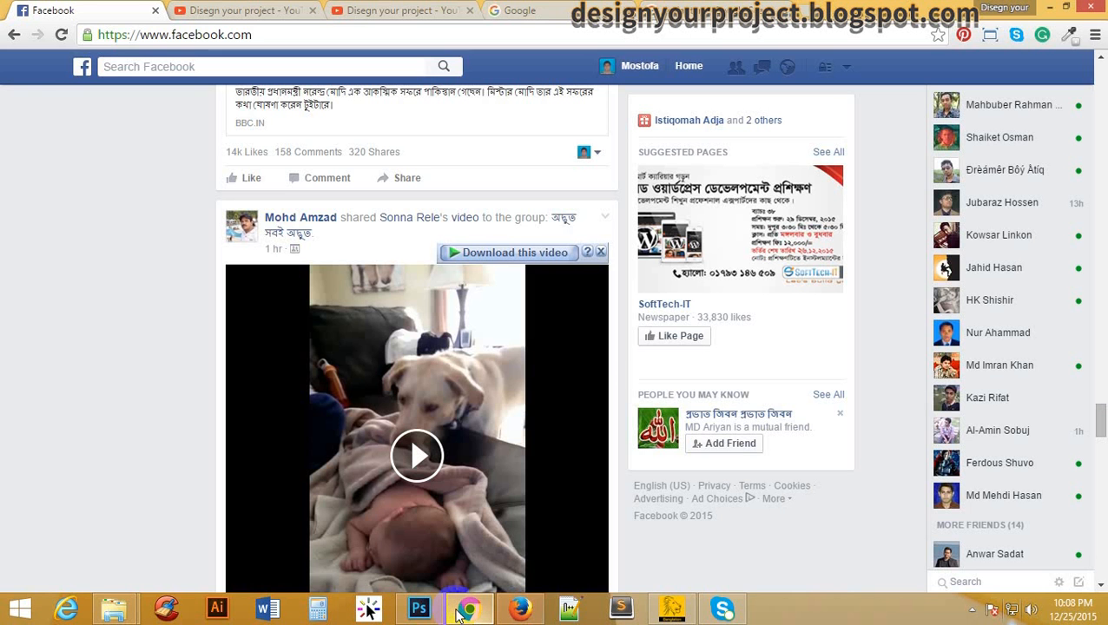
pyautogui.click(547, 13)
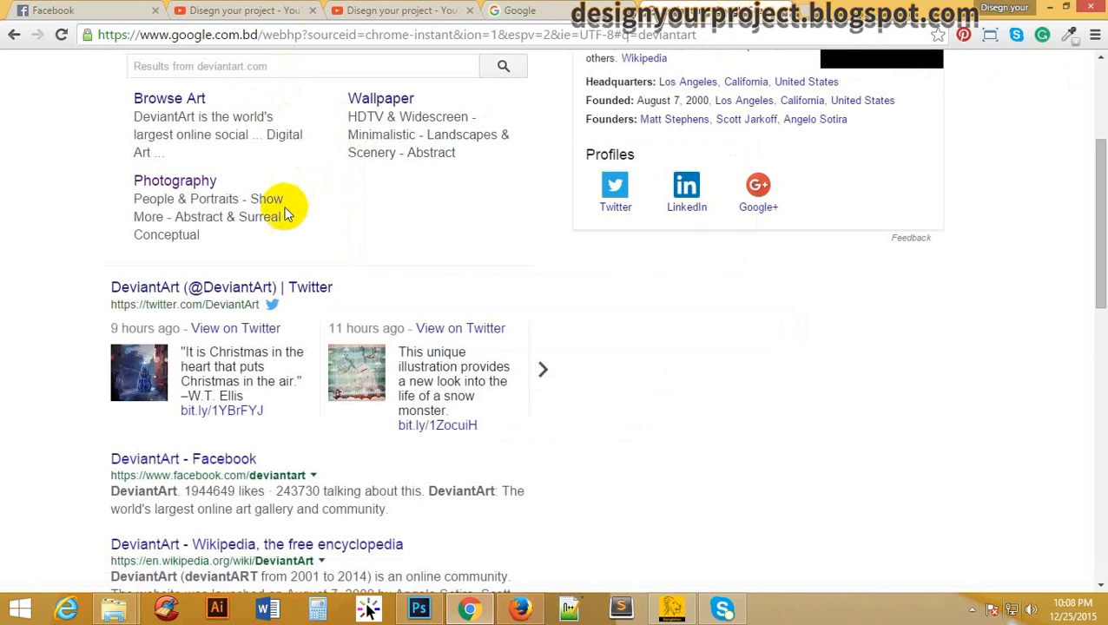
pyautogui.scroll(3, 287, 213)
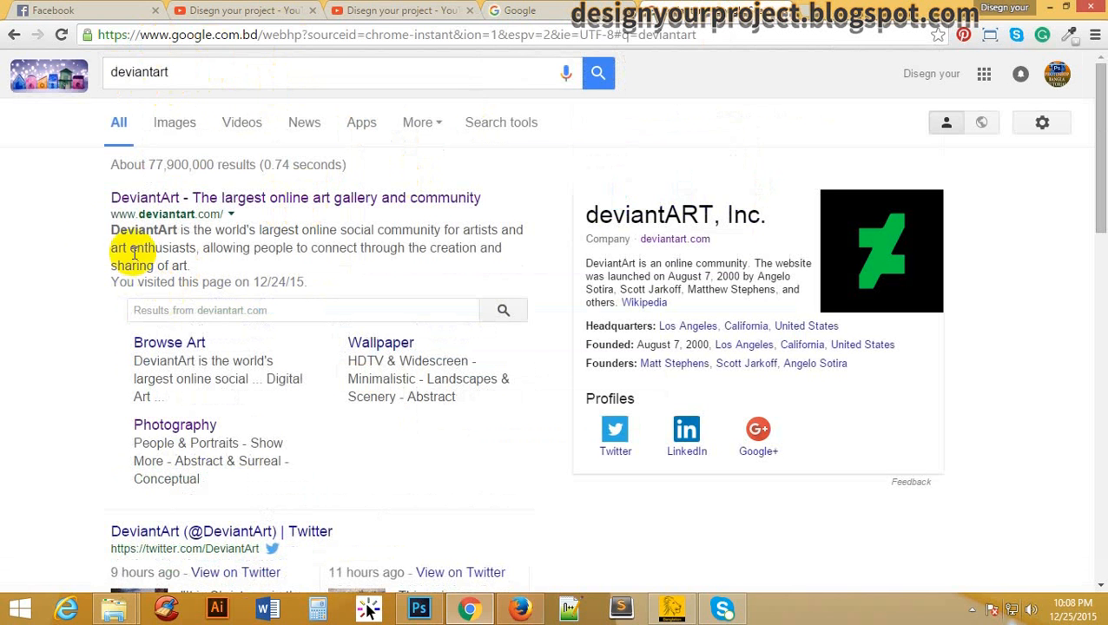
pyautogui.rightClick(174, 428)
pyautogui.click(213, 437)
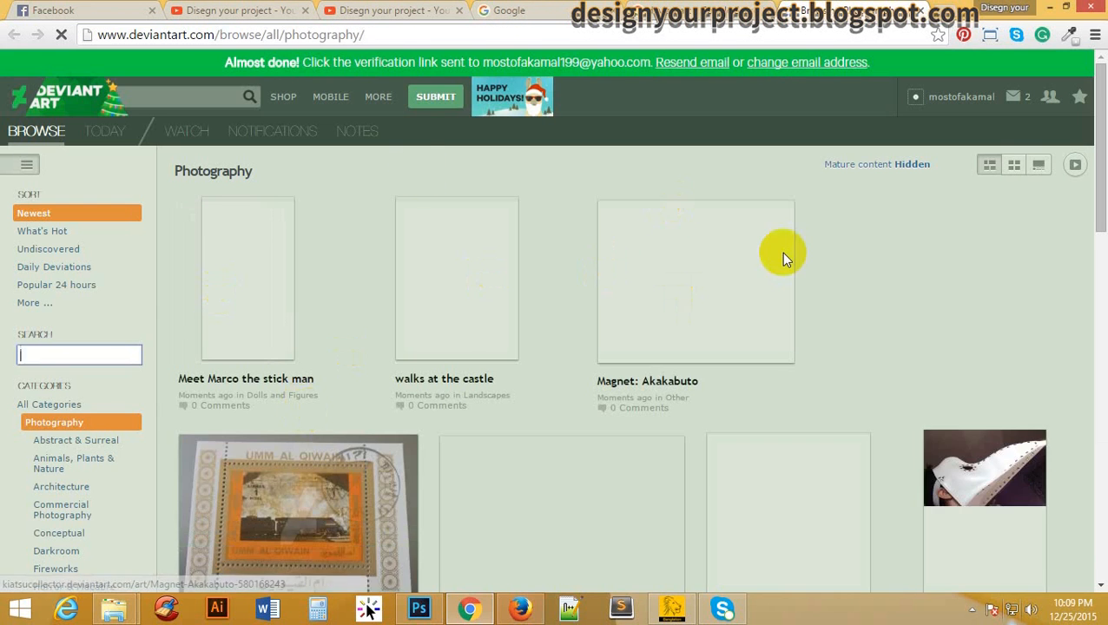
# Browse the newest photography and search the Photography category for "model"
pyautogui.scroll(-3, 391, 311)
pyautogui.scroll(-7, 393, 312)
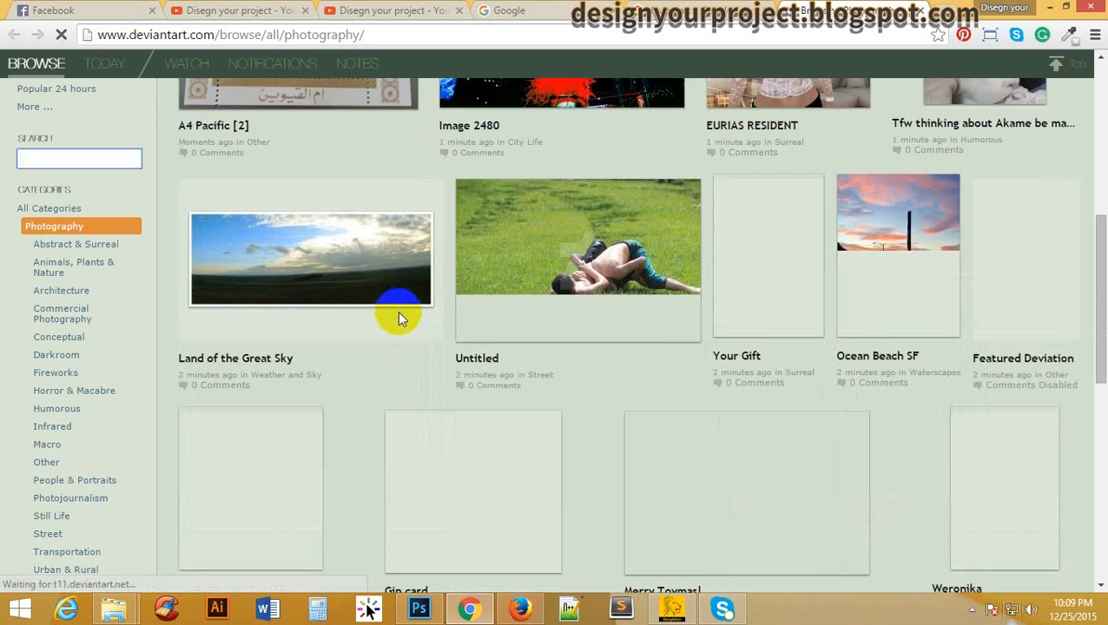
pyautogui.scroll(-4, 399, 322)
pyautogui.scroll(8, 399, 330)
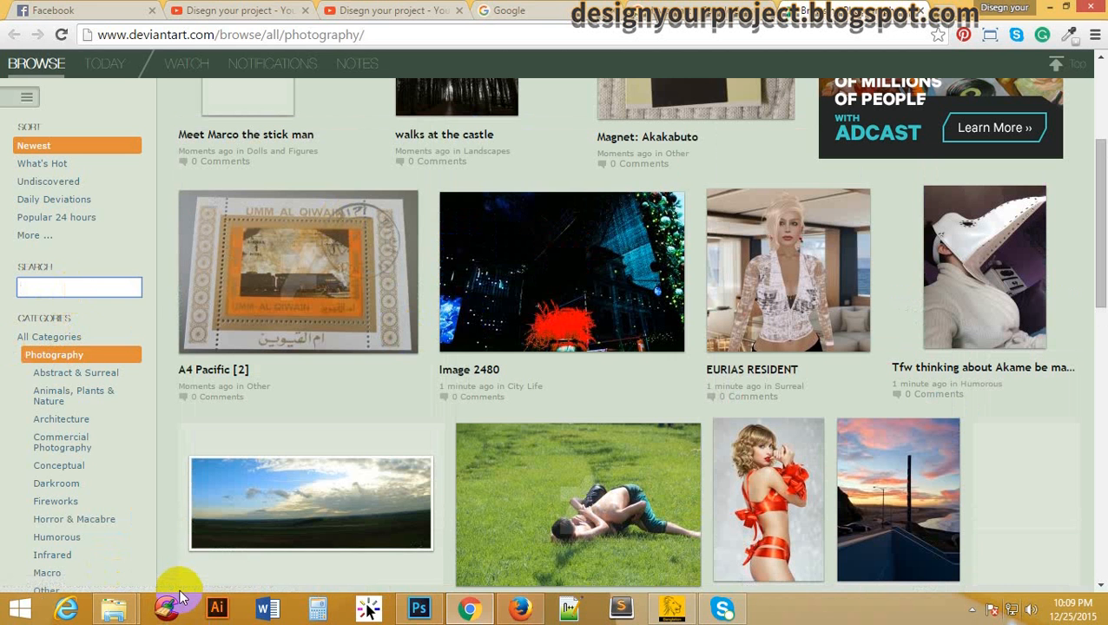
pyautogui.write('m')
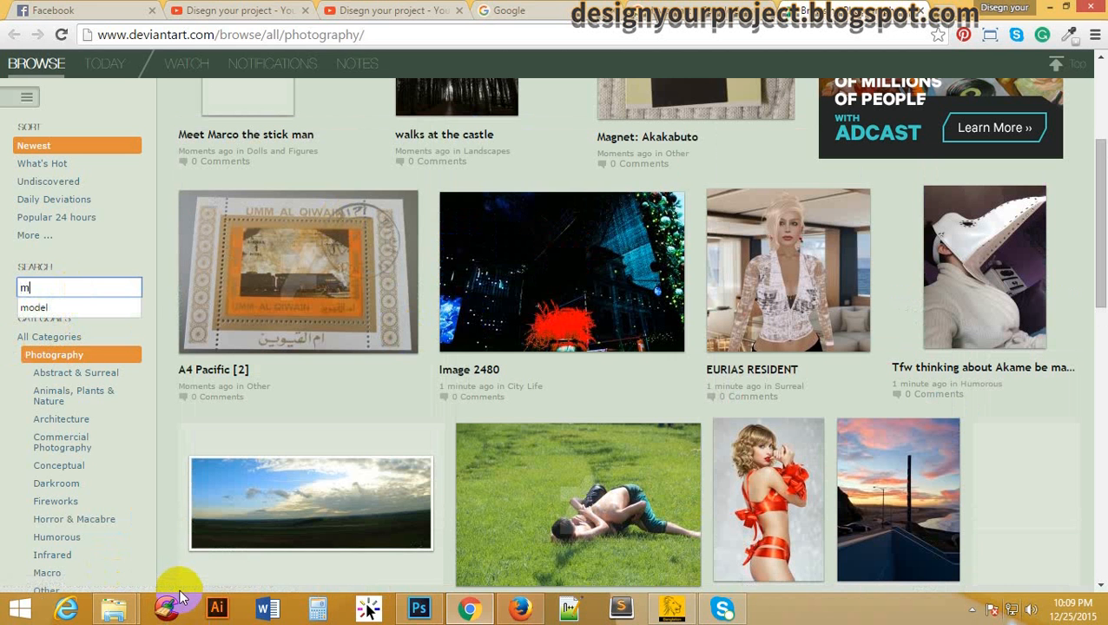
pyautogui.write('o')
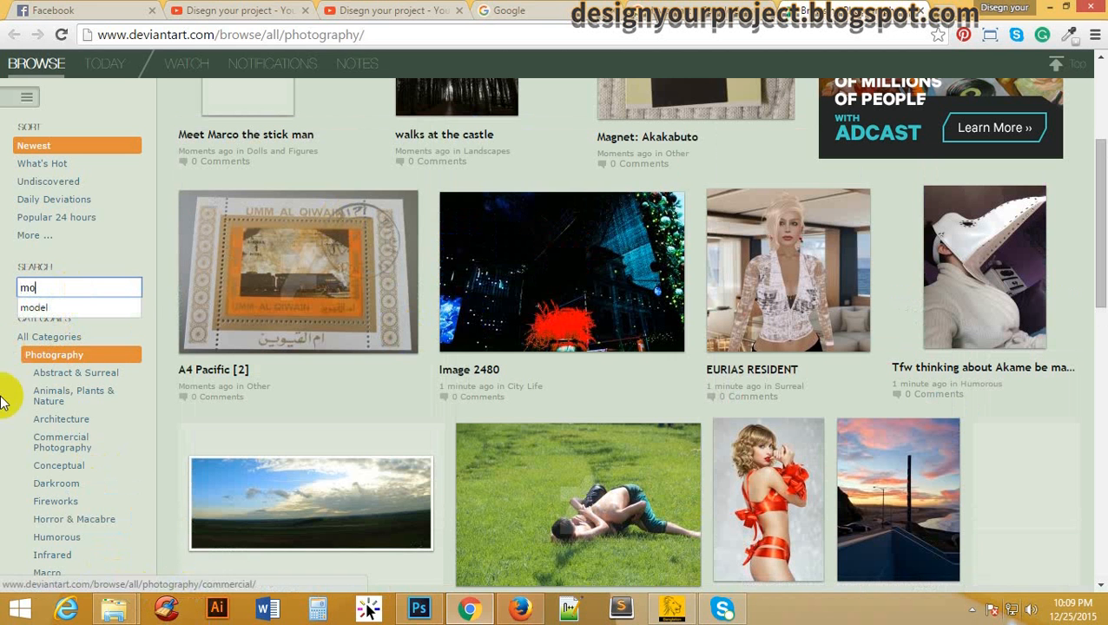
pyautogui.click(97, 308)
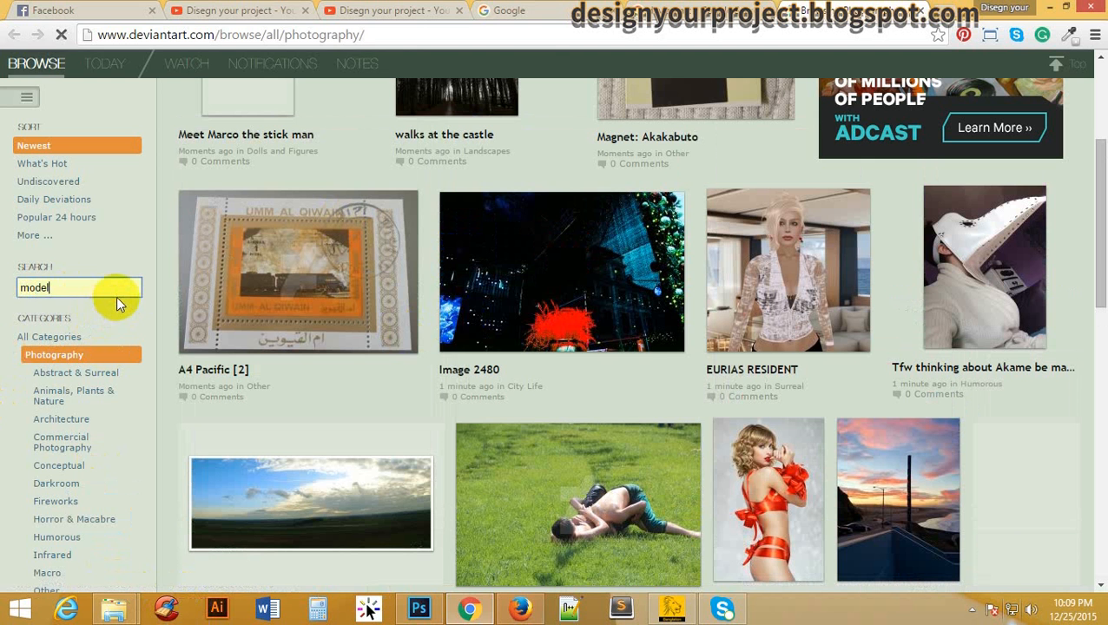
pyautogui.press('Return')
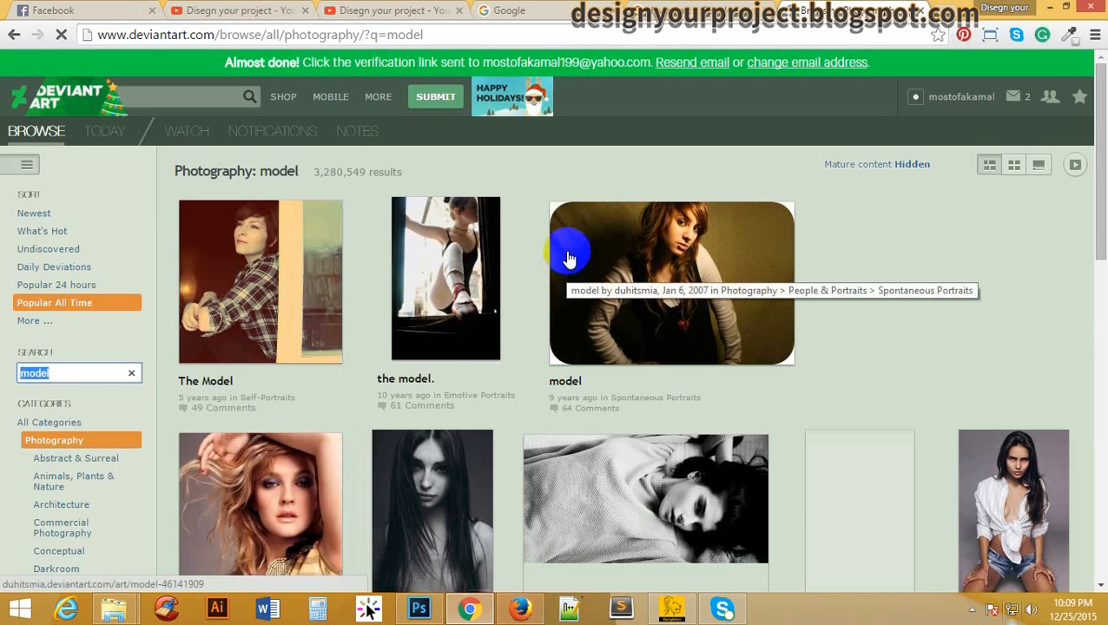
# Look through the model photos and open the dark black-and-white portrait of the woman kneeling on the floor
pyautogui.scroll(-7, 569, 258)
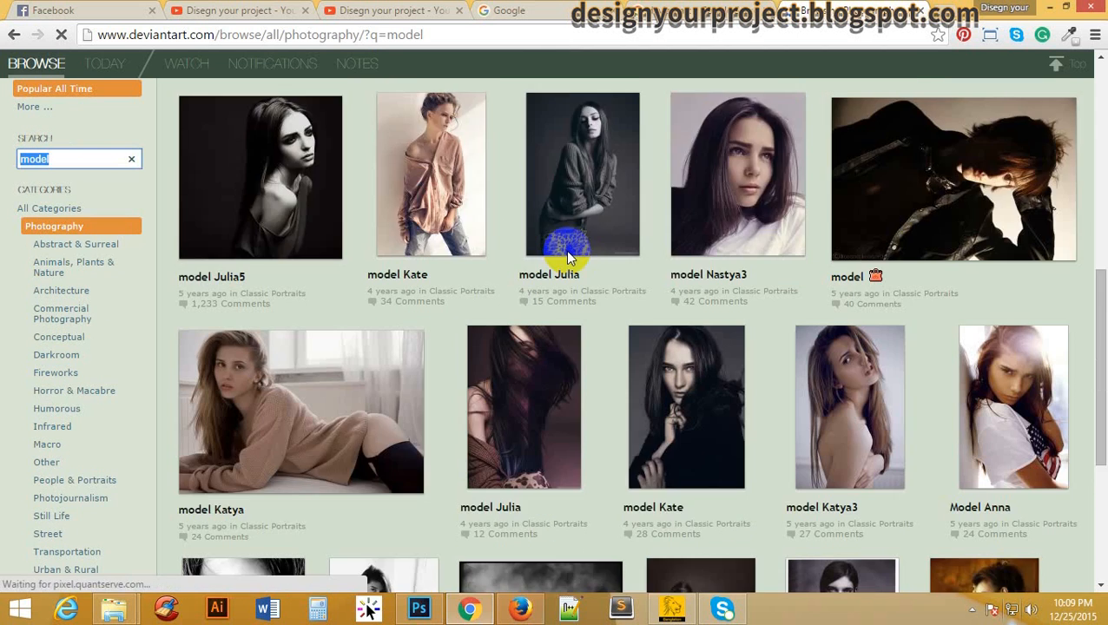
pyautogui.scroll(-2, 565, 250)
pyautogui.scroll(-2, 480, 200)
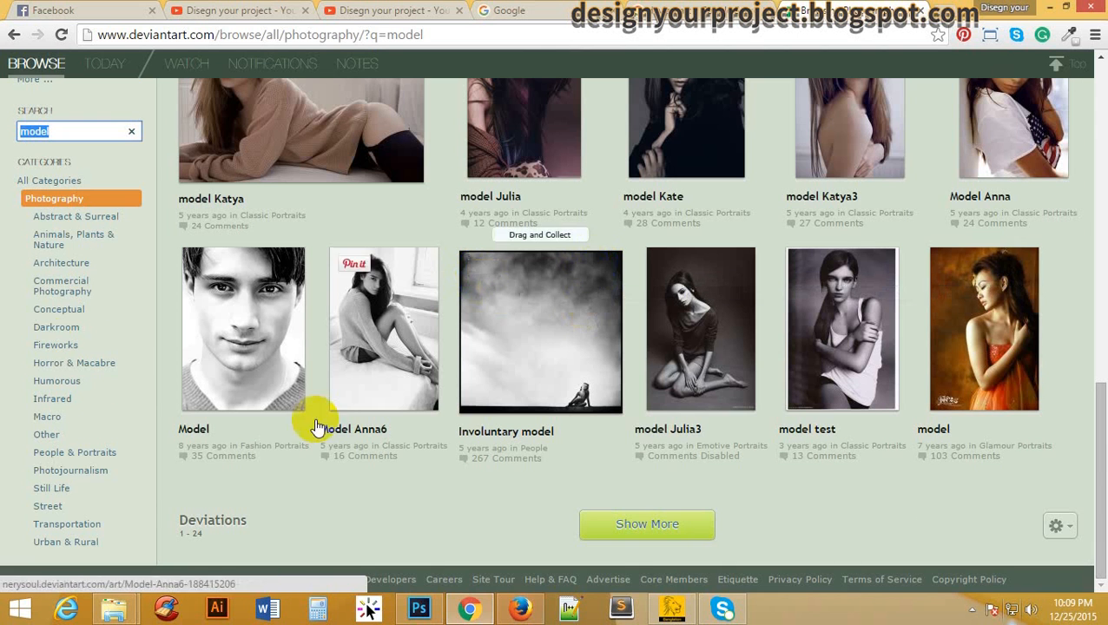
pyautogui.click(710, 354)
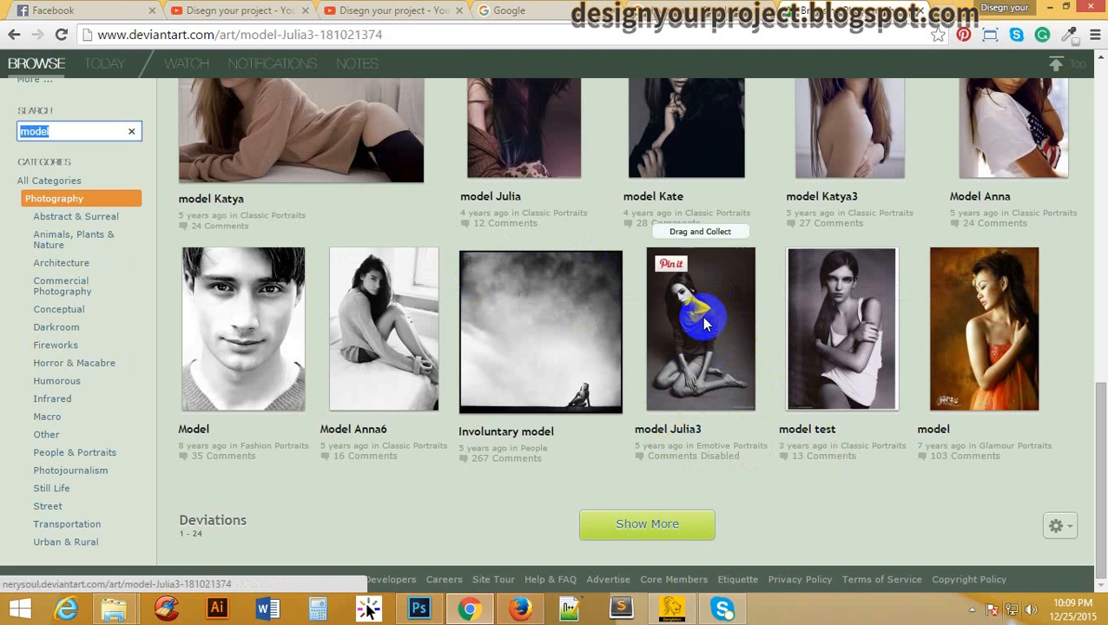
pyautogui.click(705, 323)
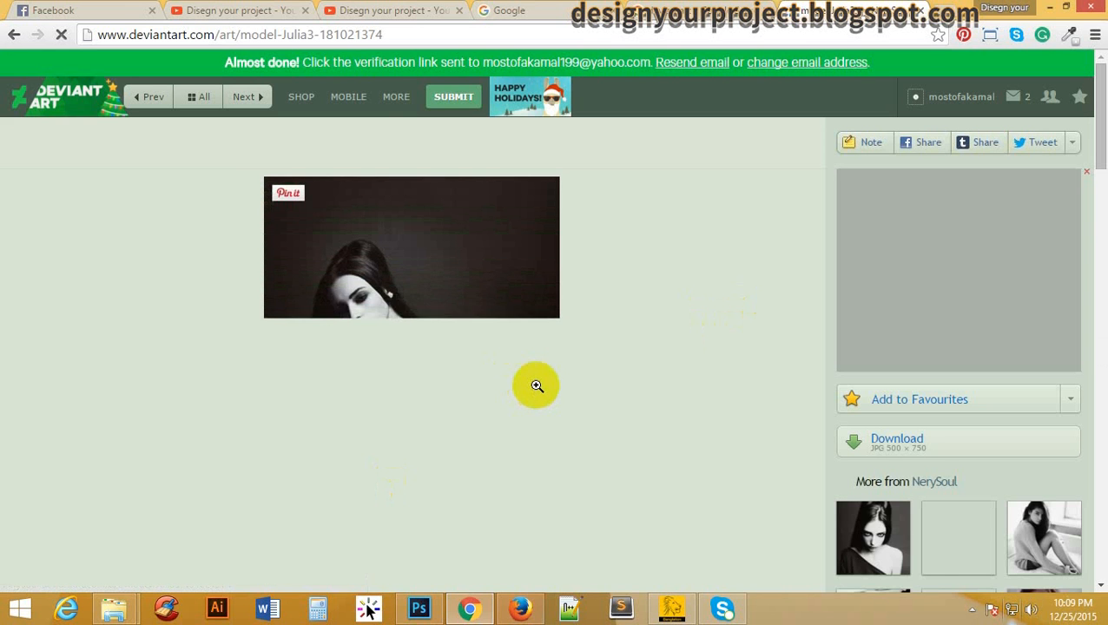
pyautogui.click(350, 196)
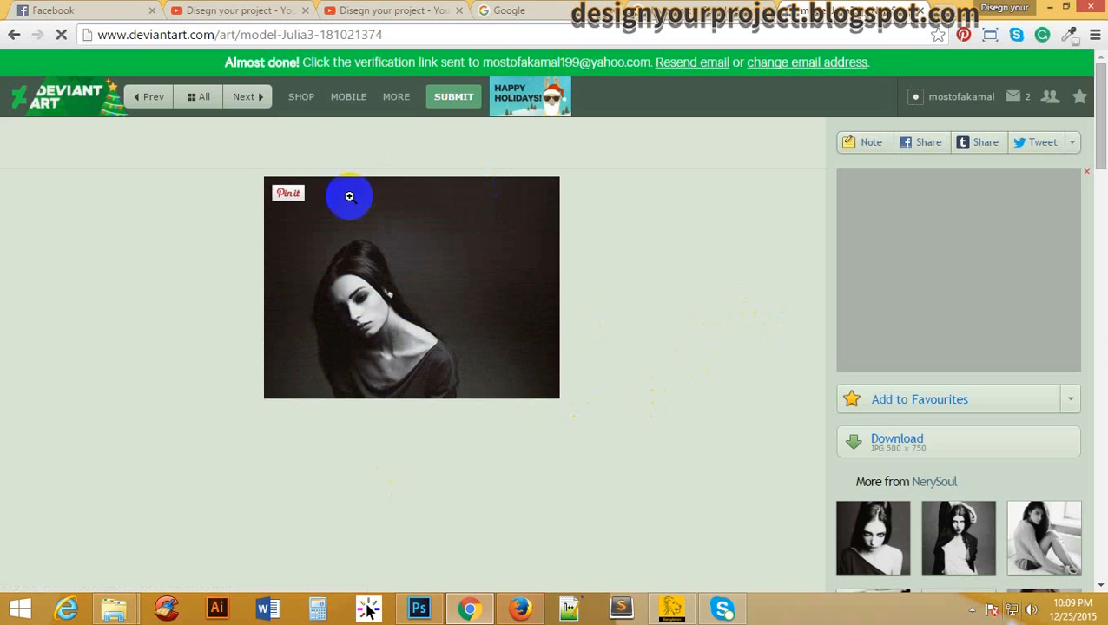
# View the kneeling woman's photo page and open the same artist's colour portrait of the long-haired woman with bare shoulders
pyautogui.scroll(-4, 472, 371)
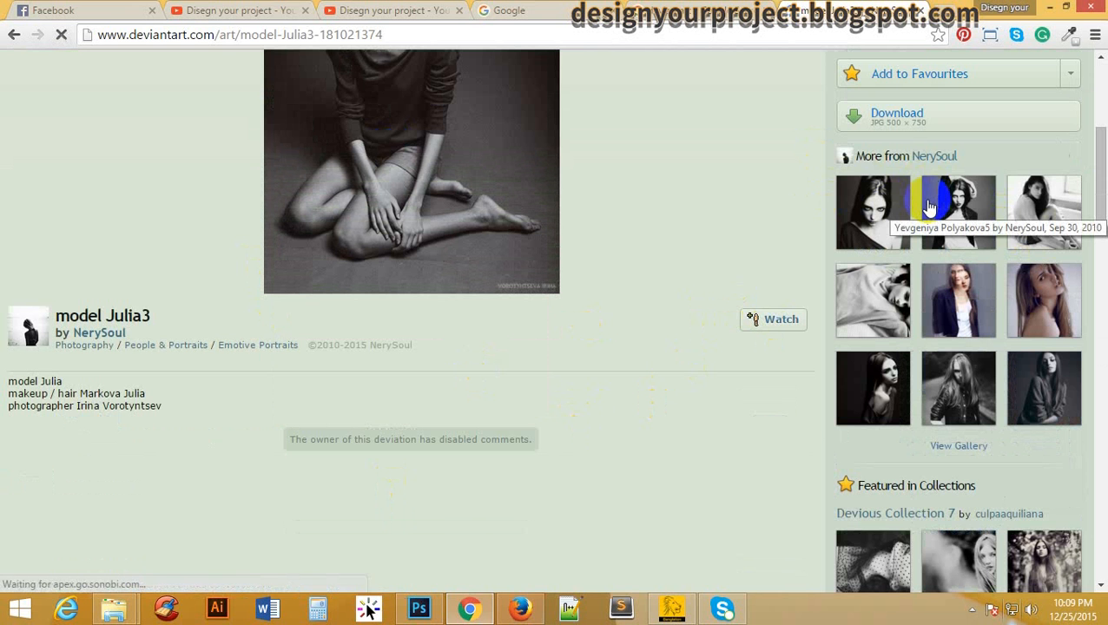
pyautogui.scroll(-4, 901, 338)
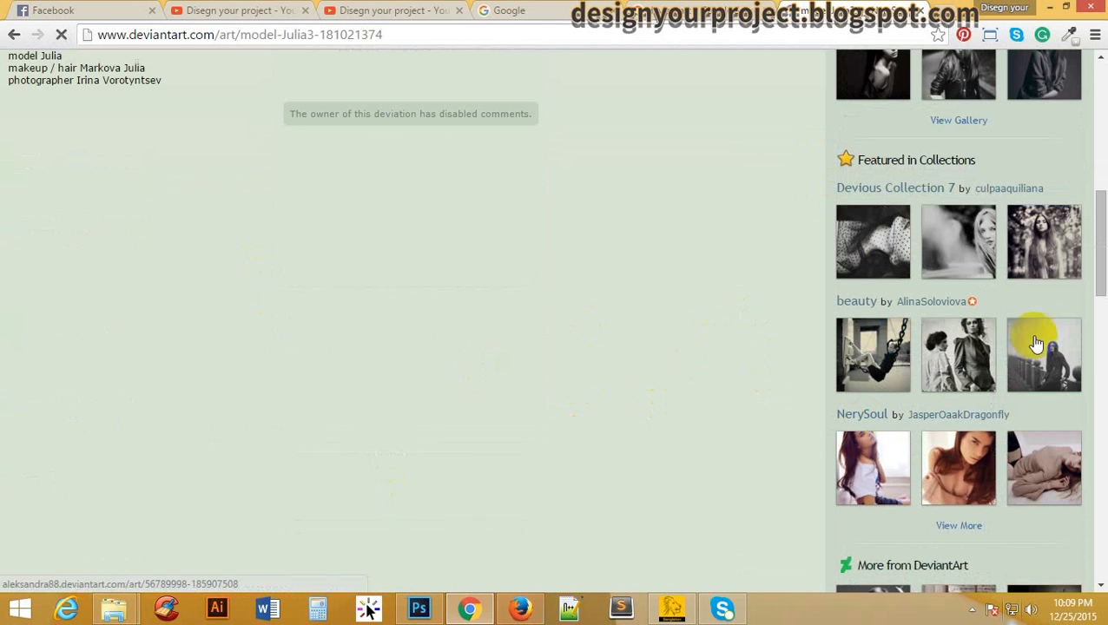
pyautogui.scroll(3, 1039, 344)
pyautogui.click(1038, 212)
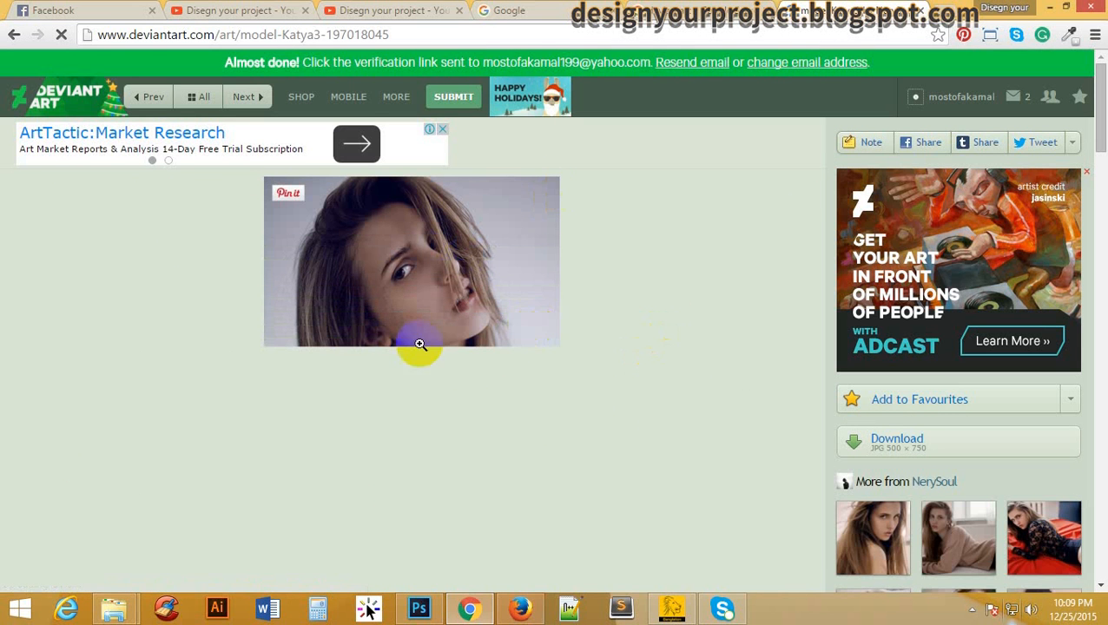
# View the long-haired woman's portrait and open the photo of the woman reclining in a brown dress
pyautogui.scroll(-3, 607, 356)
pyautogui.scroll(-1, 664, 206)
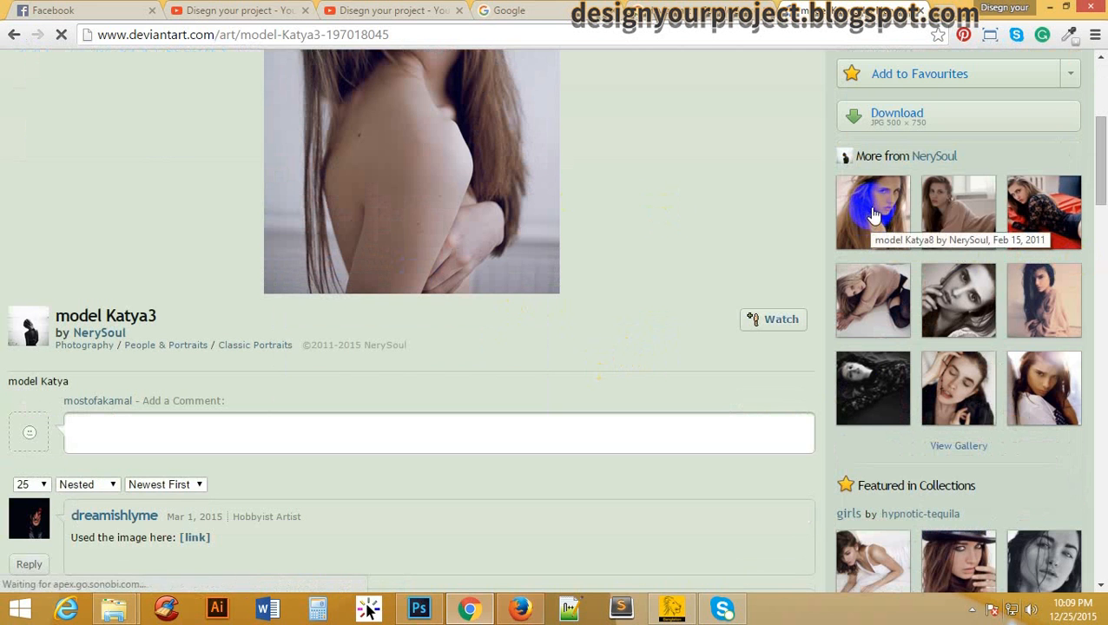
pyautogui.scroll(4, 929, 397)
pyautogui.scroll(-4, 929, 397)
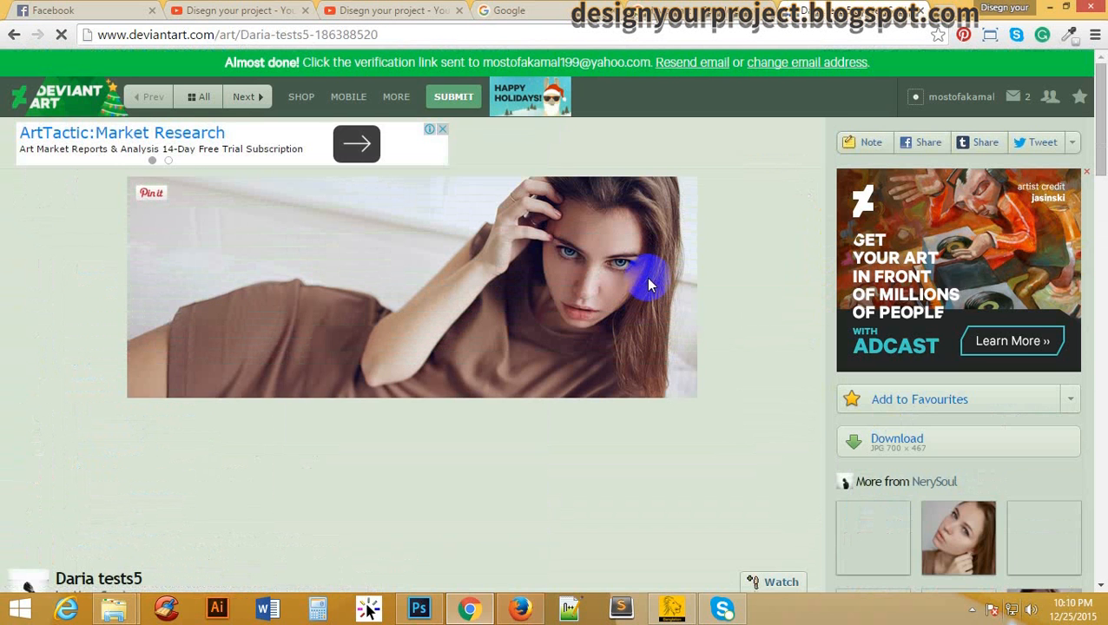
# View the reclining woman's photo, open its 700 × 467 JPG download in a separate window and close that window
pyautogui.scroll(-2, 647, 277)
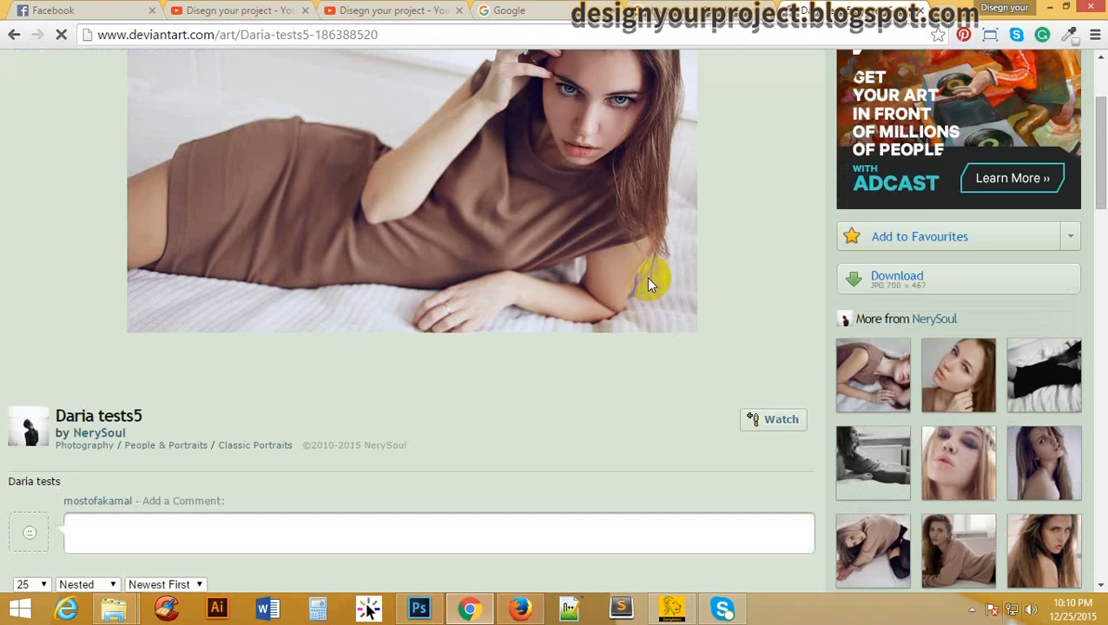
pyautogui.scroll(2, 681, 244)
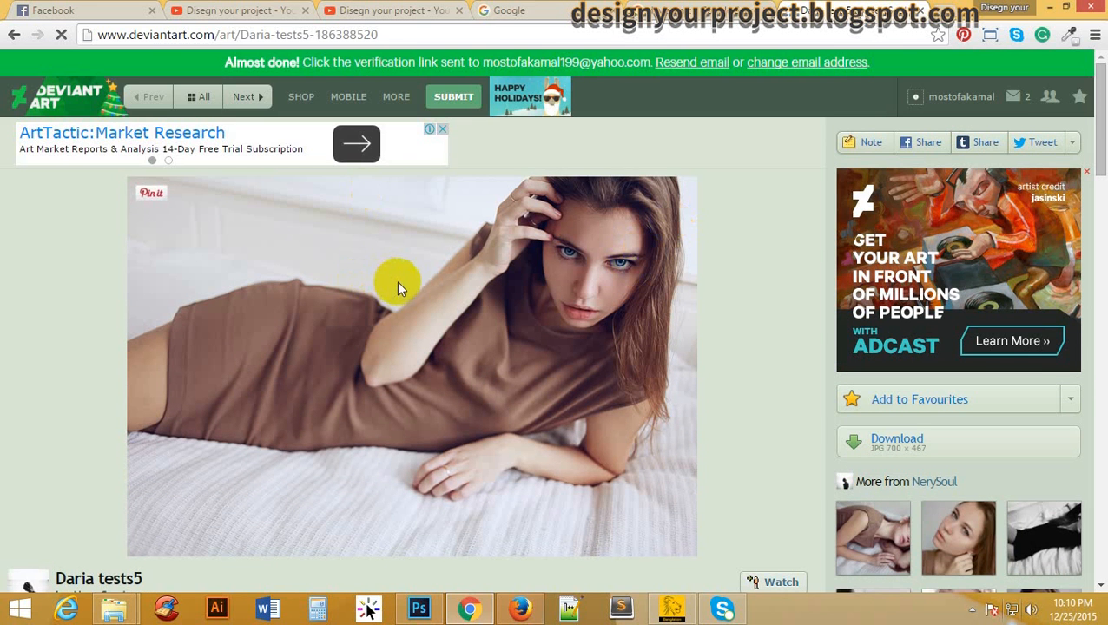
pyautogui.scroll(-2, 425, 267)
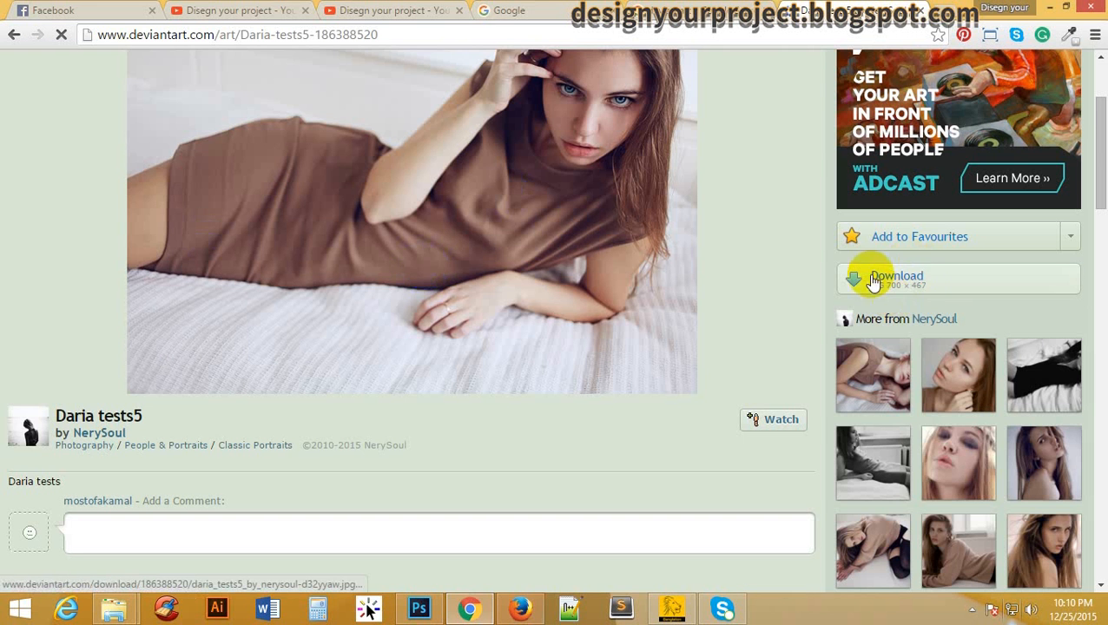
pyautogui.click(938, 287)
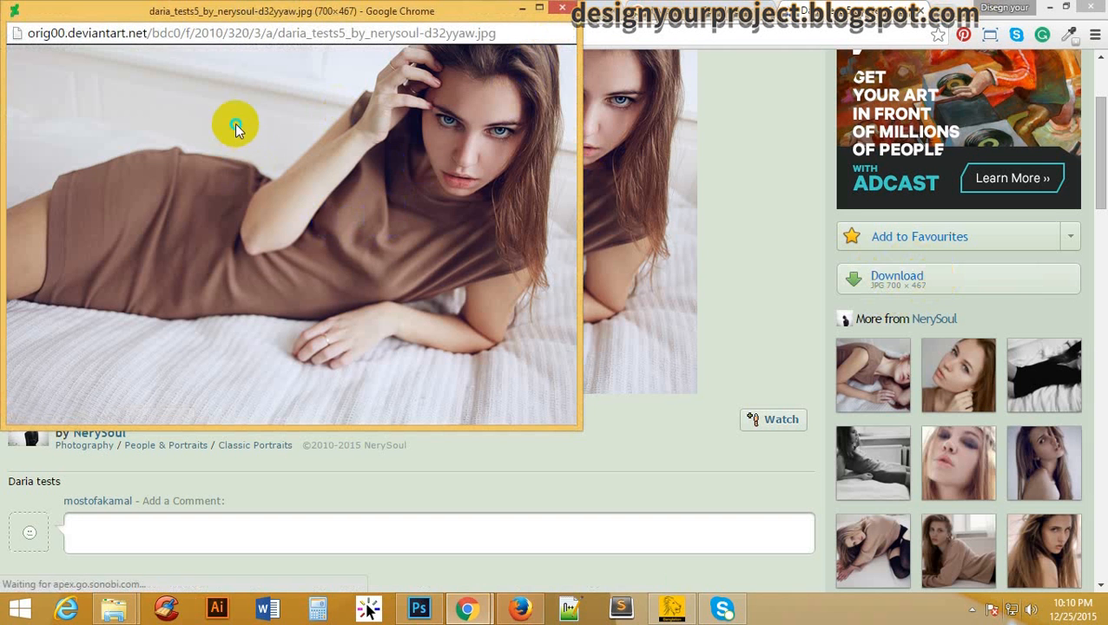
pyautogui.rightClick(234, 123)
pyautogui.click(560, 11)
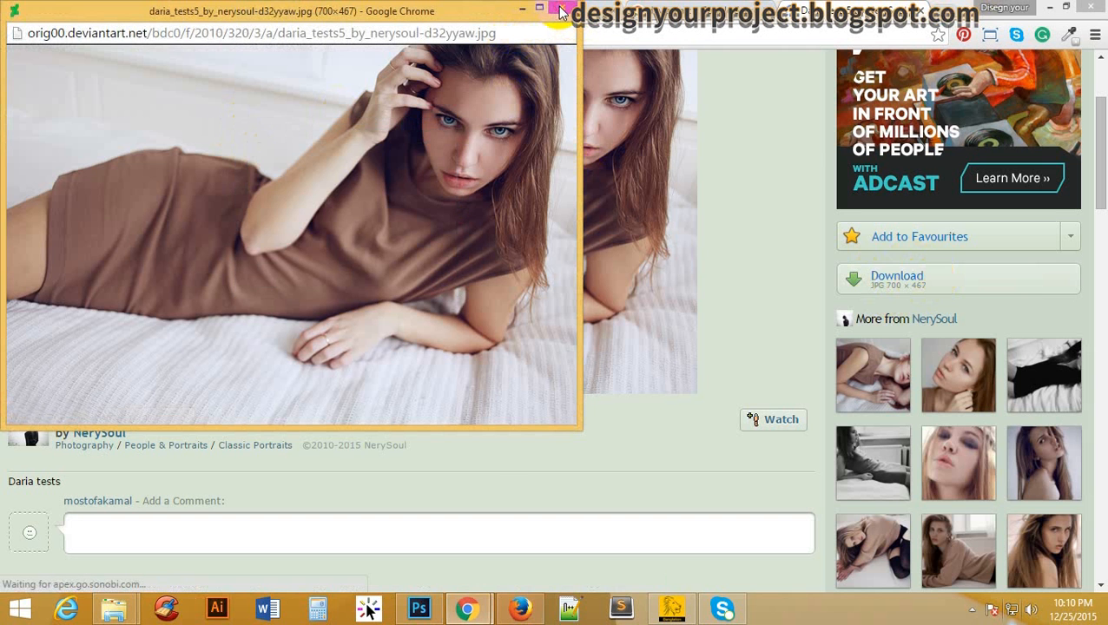
pyautogui.click(560, 11)
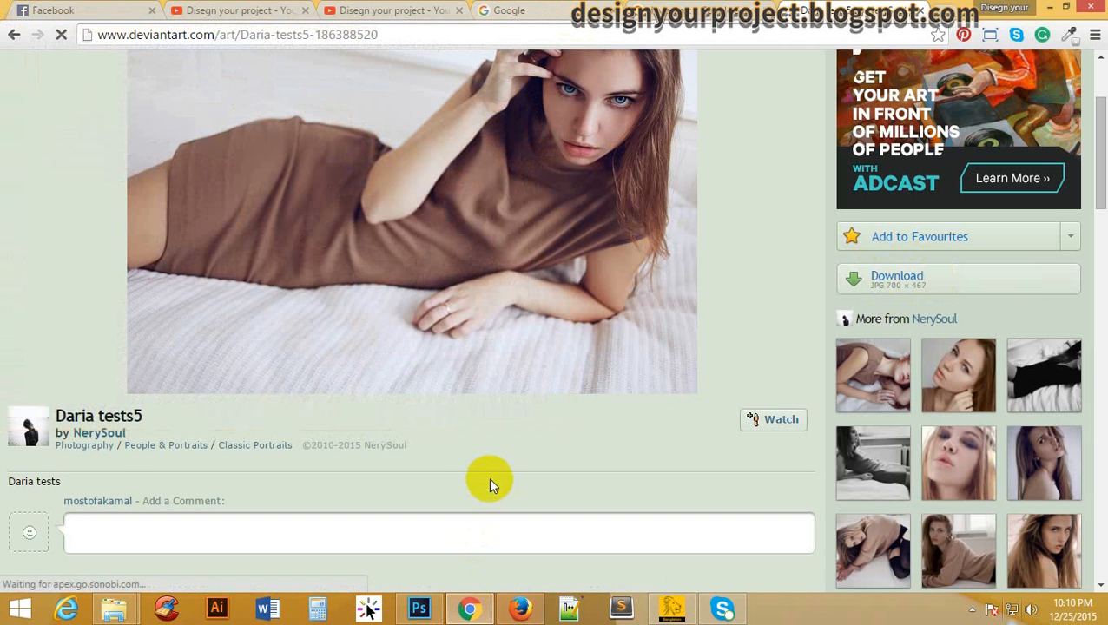